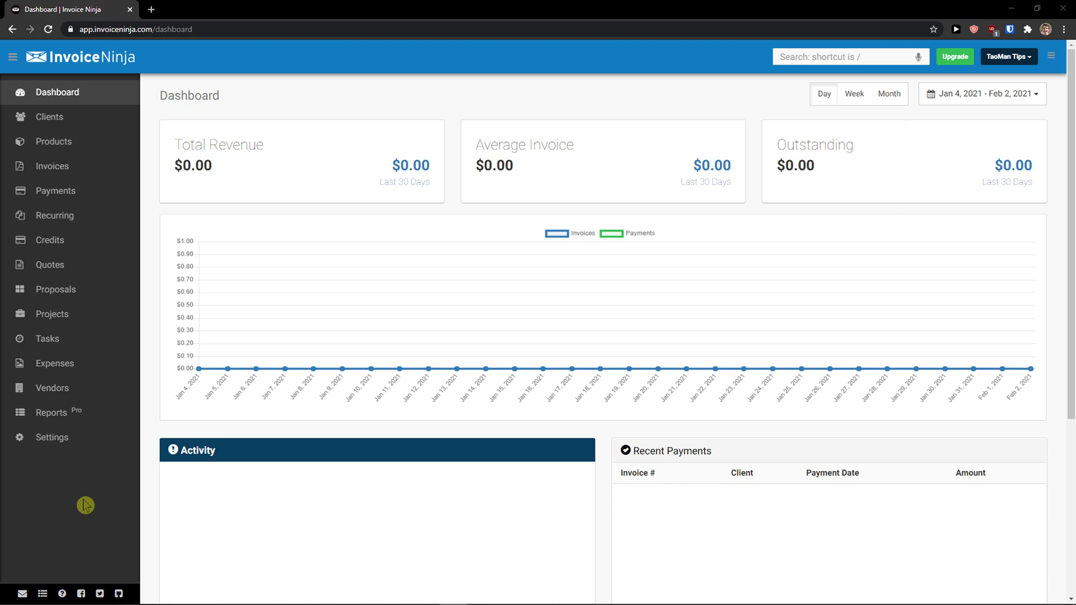
Open the Clients list and start a new client
scroll(243, 493, down, 1)
scroll(458, 494, up, 1)
scroll(437, 168, down, 5)
scroll(303, 168, up, 4)
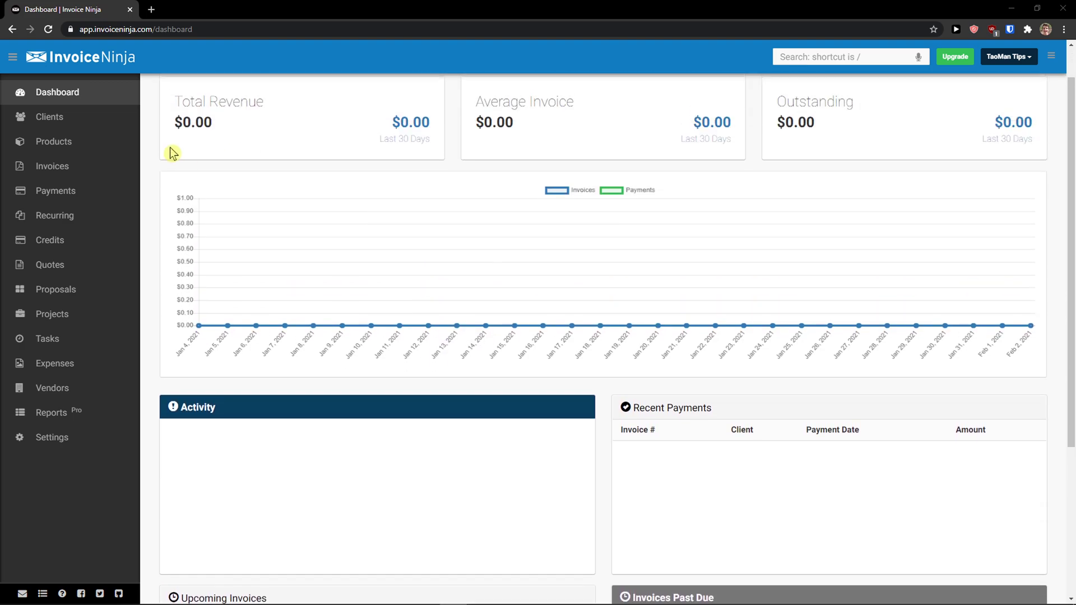
scroll(56, 269, up, 1)
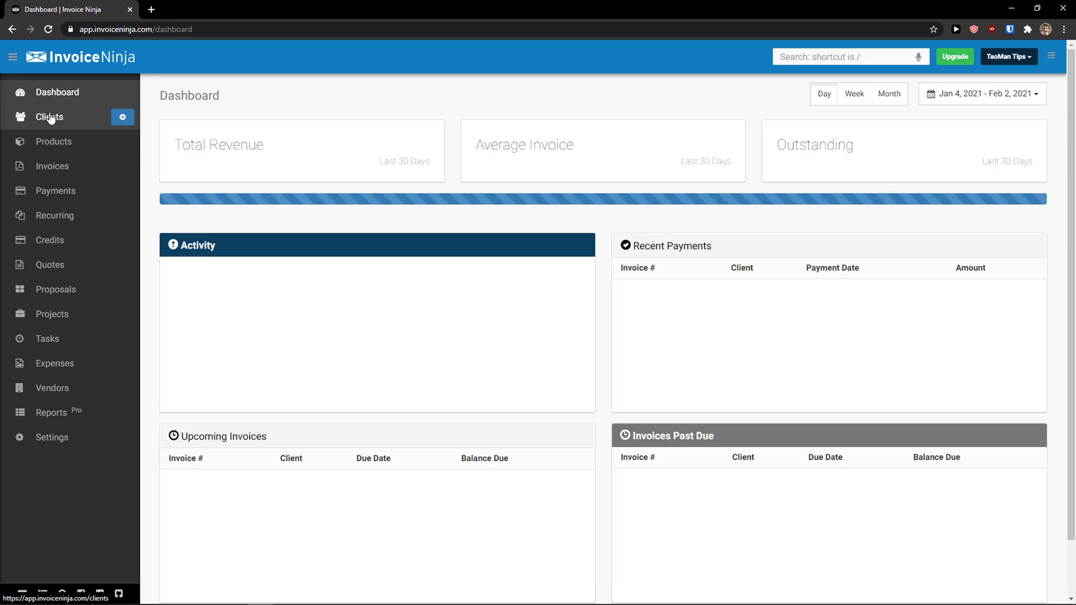
click(54, 119)
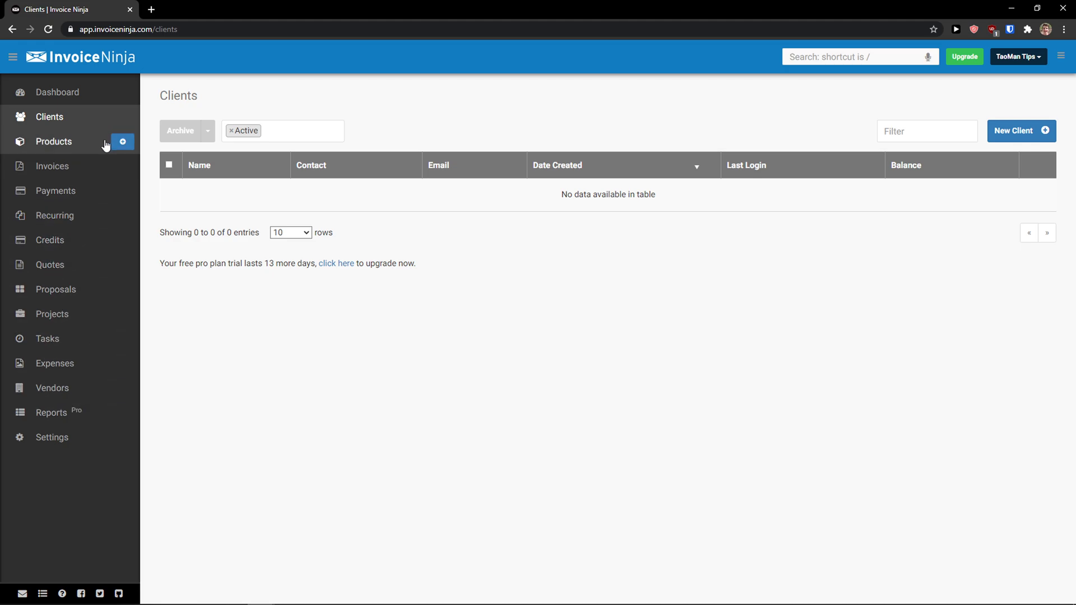
click(1017, 131)
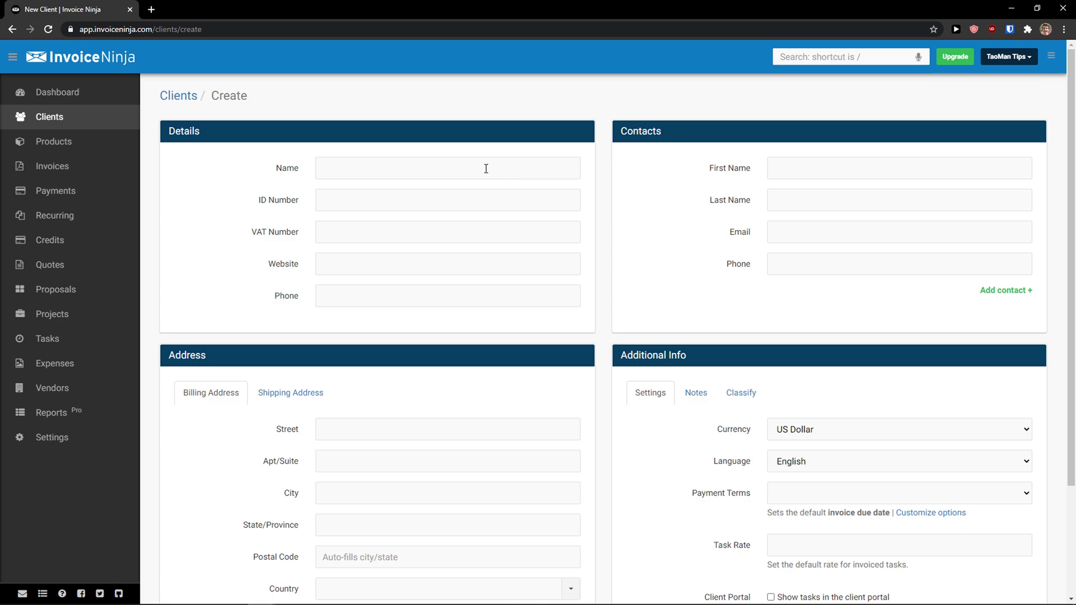
Enter the client's name and ID Number 101, skipping the remaining detail fields
click(465, 168)
click(303, 169)
click(355, 168)
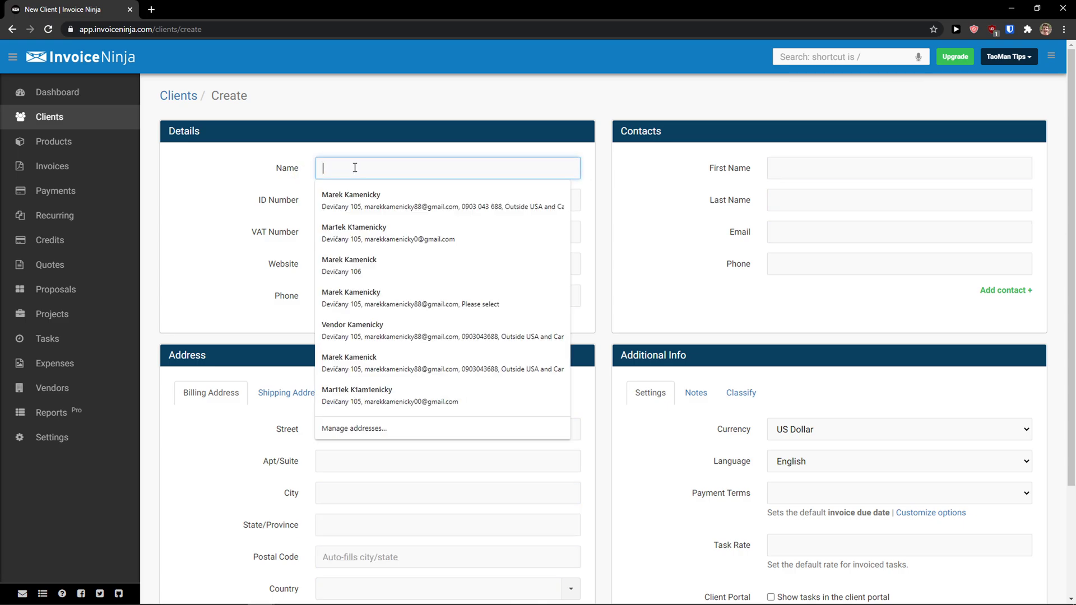
text(Marek)
key(Tab)
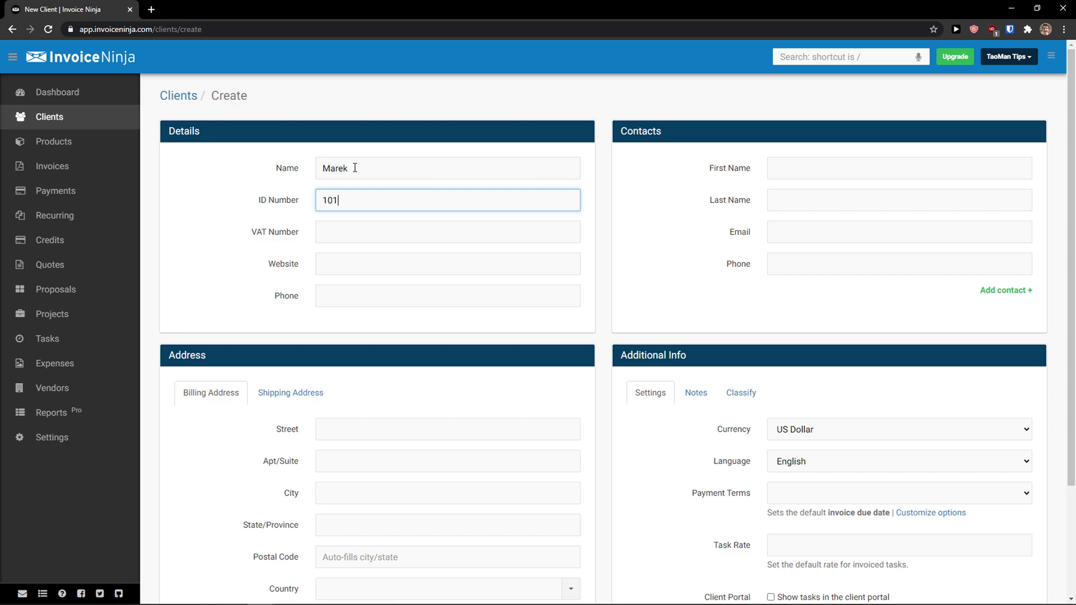
key(Tab)
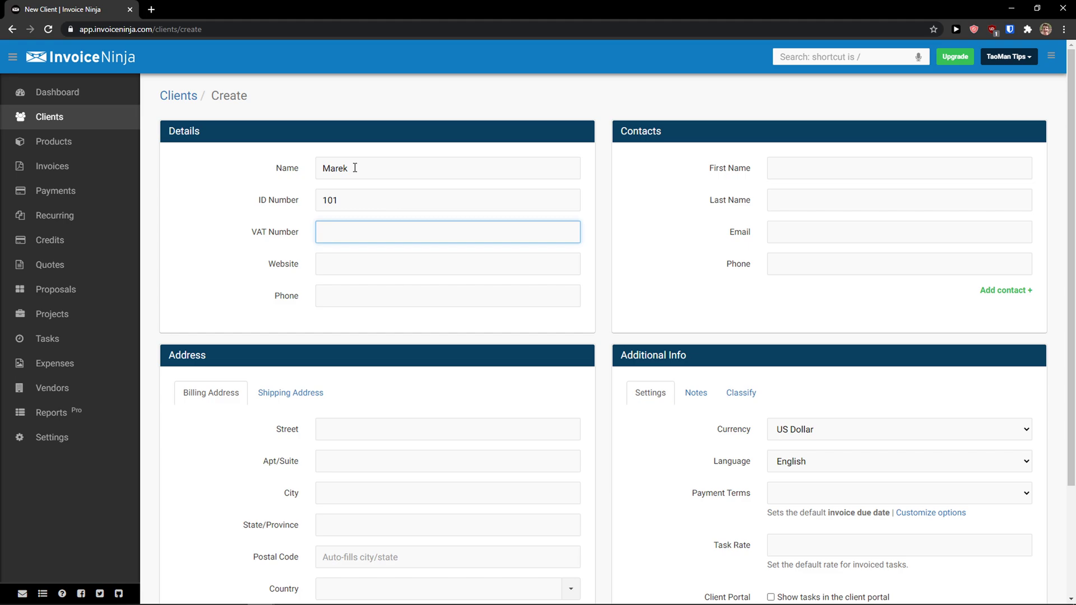
key(Tab)
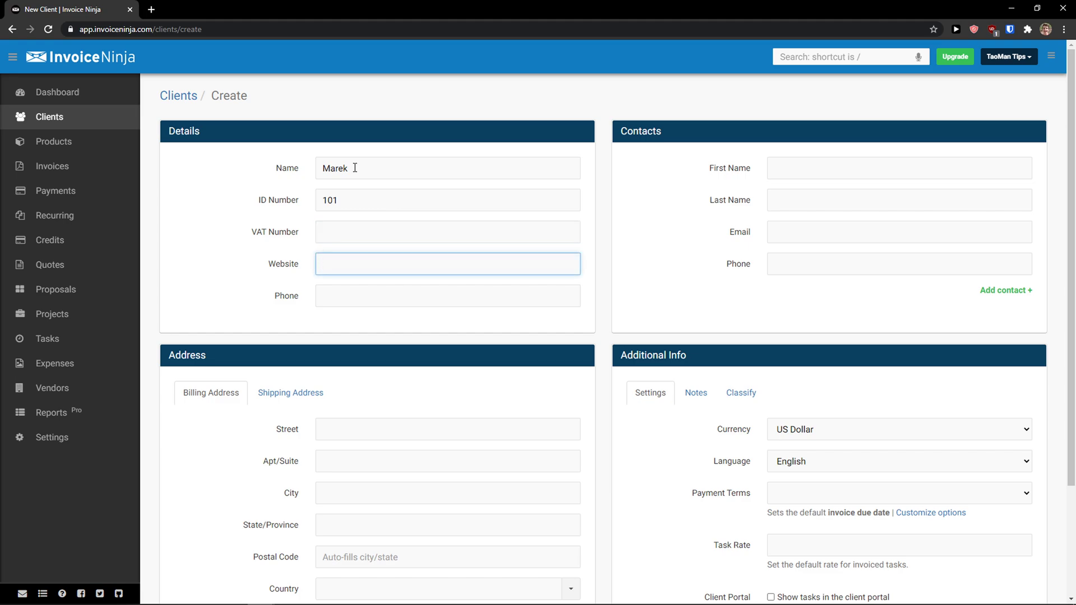
key(Tab)
key(Tab)
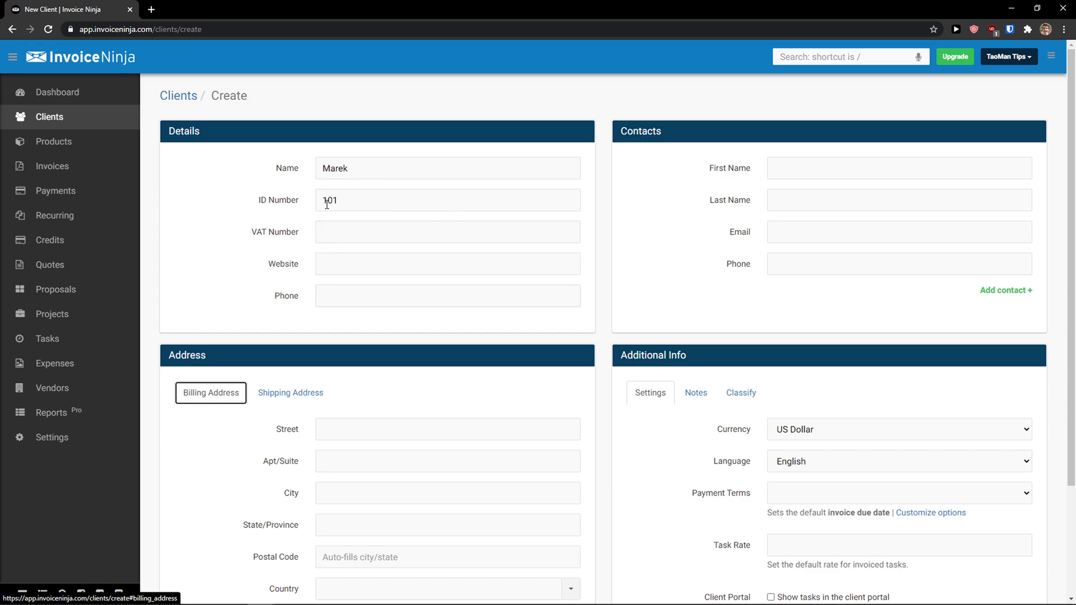
Autofill the billing address in Devičany 93504 from a saved entry
scroll(364, 219, down, 1)
click(353, 370)
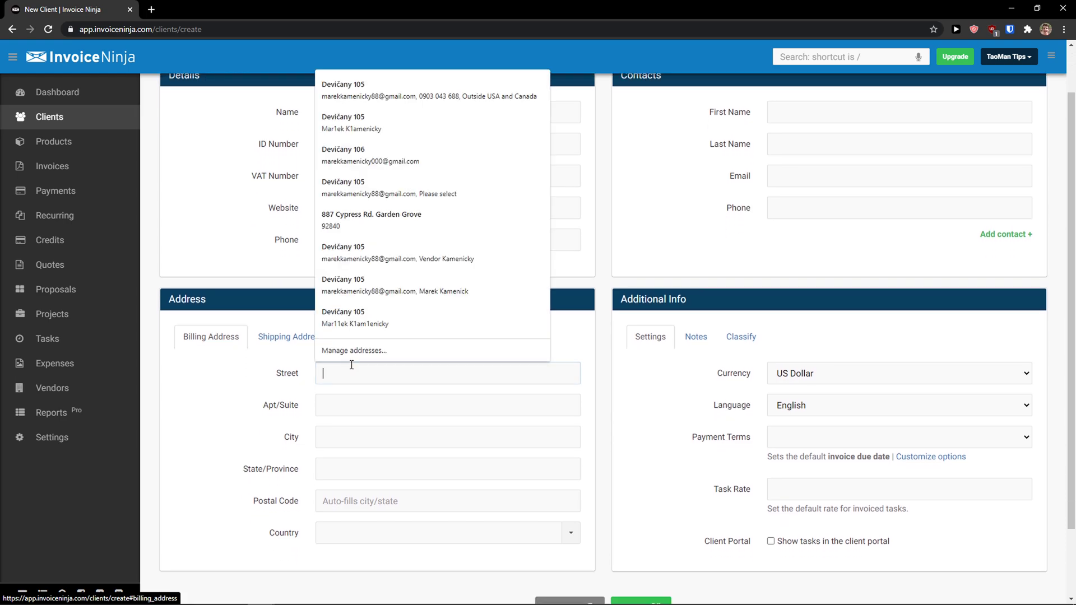
click(371, 134)
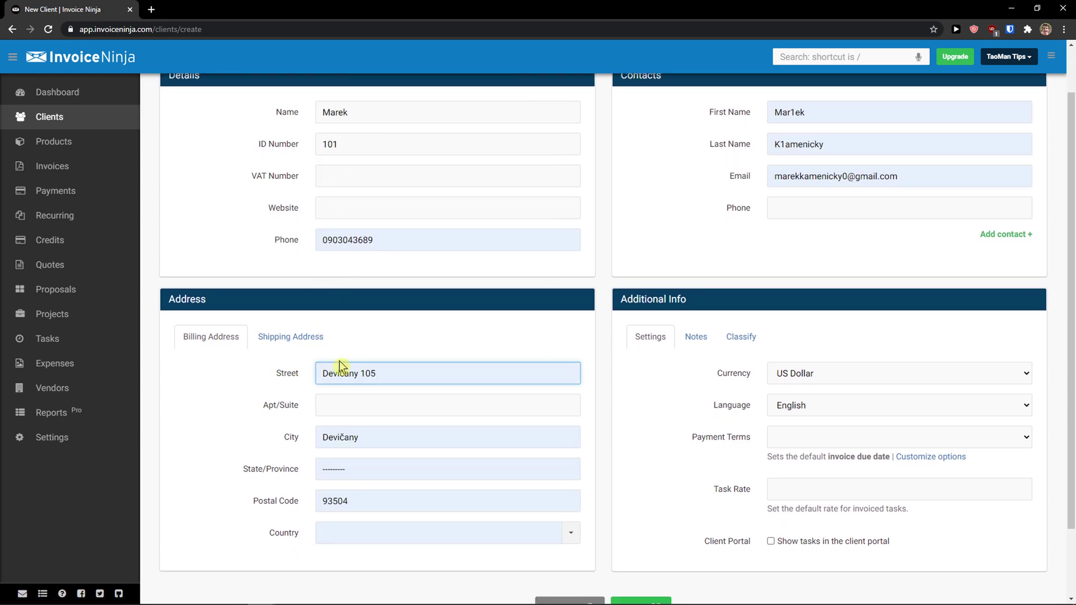
scroll(346, 412, down, 1)
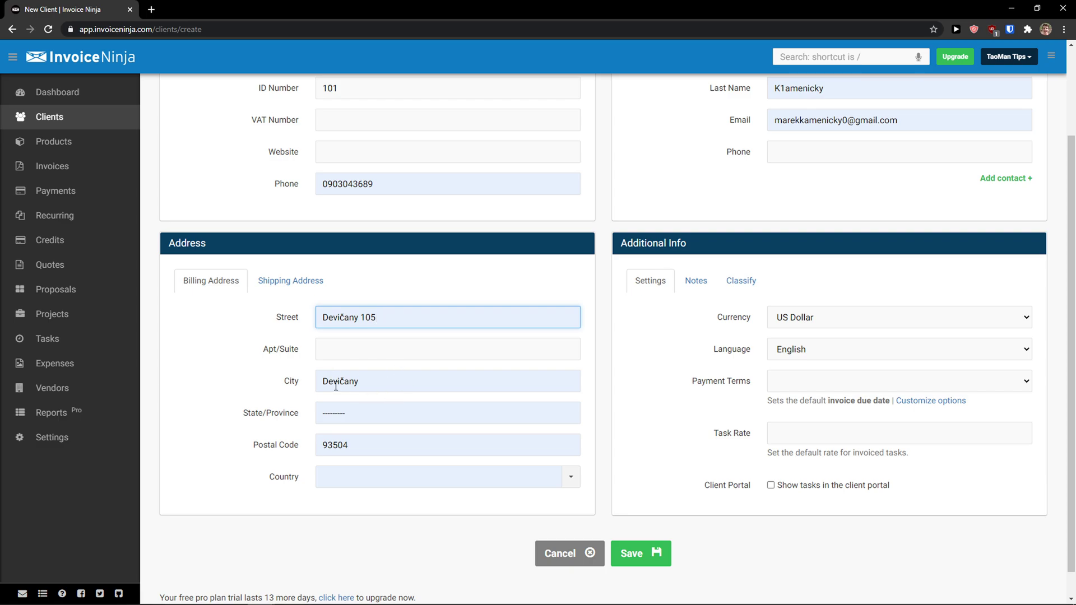
scroll(392, 408, up, 2)
Clear the autofilled contact first name, last name and e-mail
double_click(793, 174)
key(BackSpace)
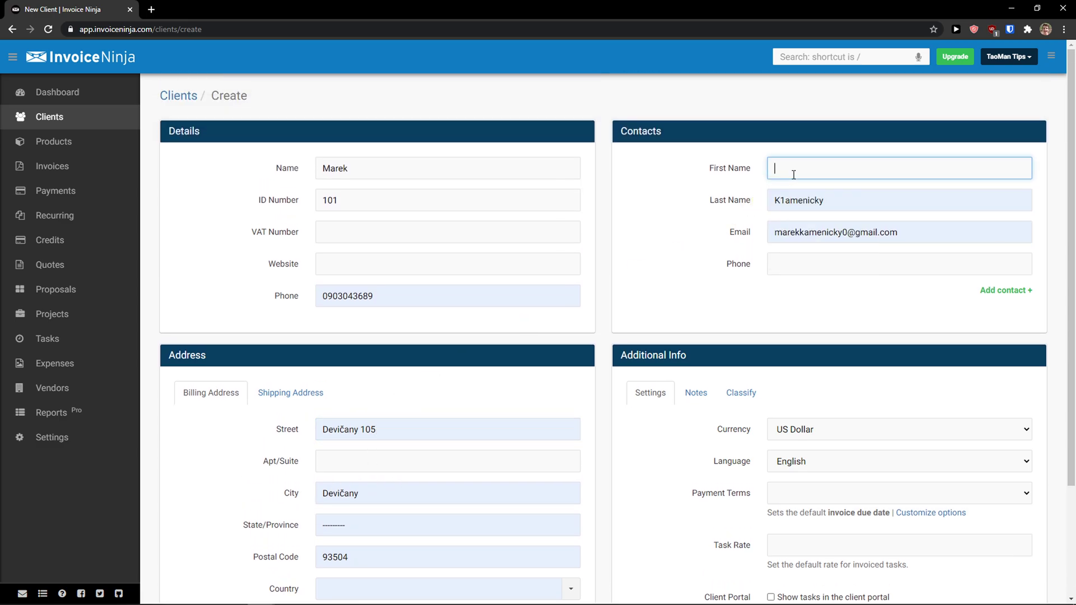
click(746, 199)
key(ctrl+a)
key(BackSpace)
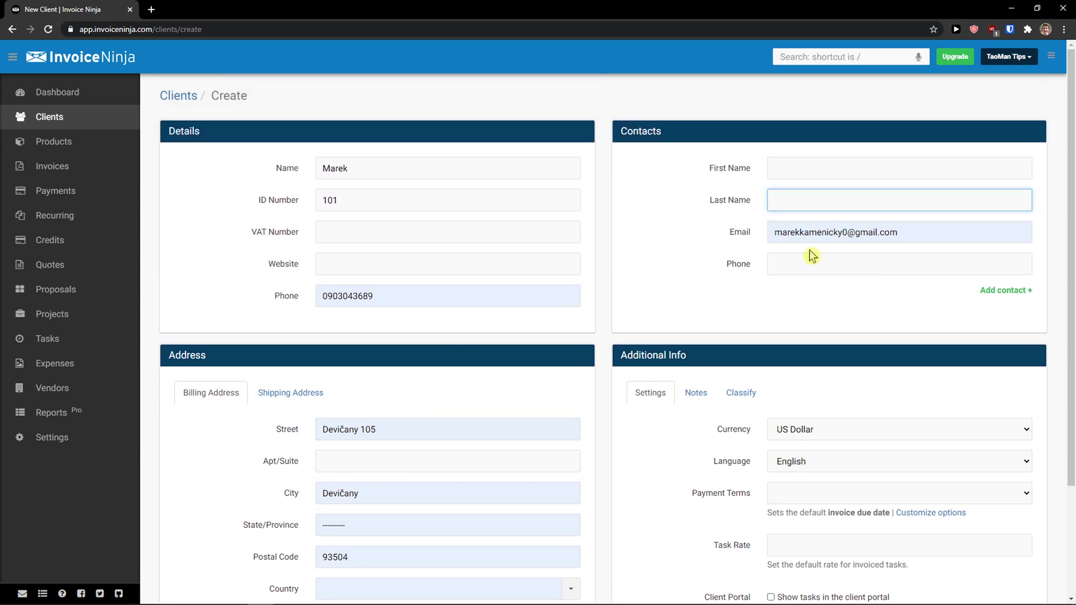
click(810, 234)
key(ctrl+a)
key(BackSpace)
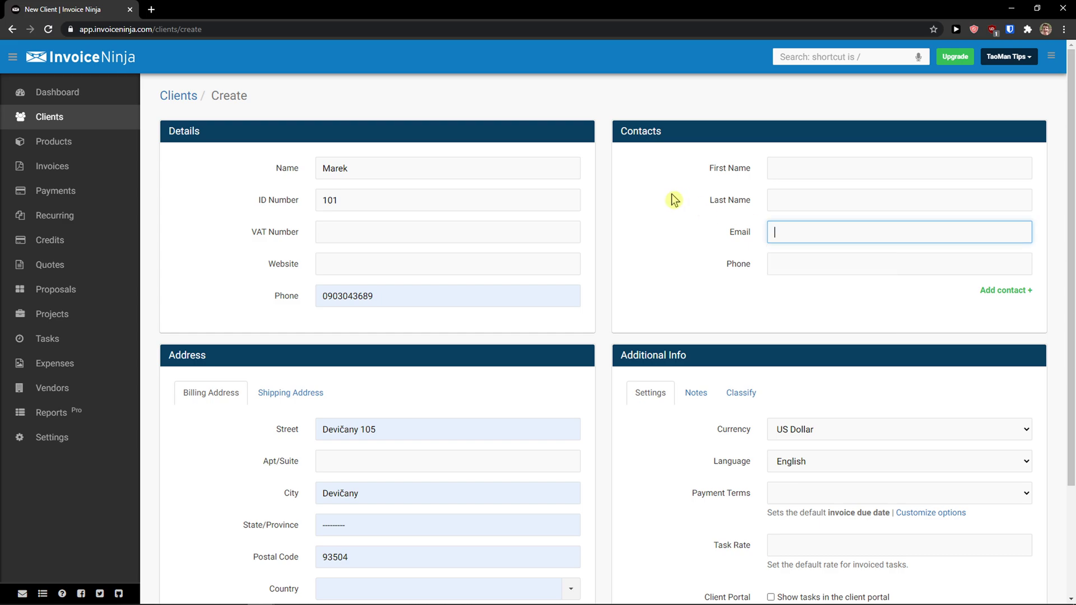
Enter the contact person's first and last name
click(818, 169)
click(713, 205)
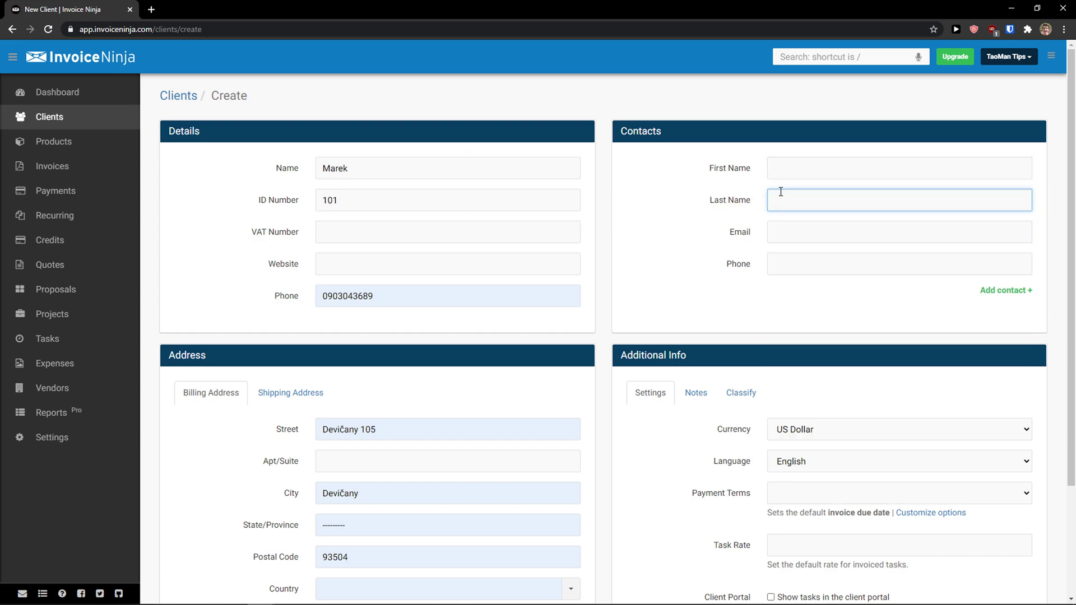
click(798, 177)
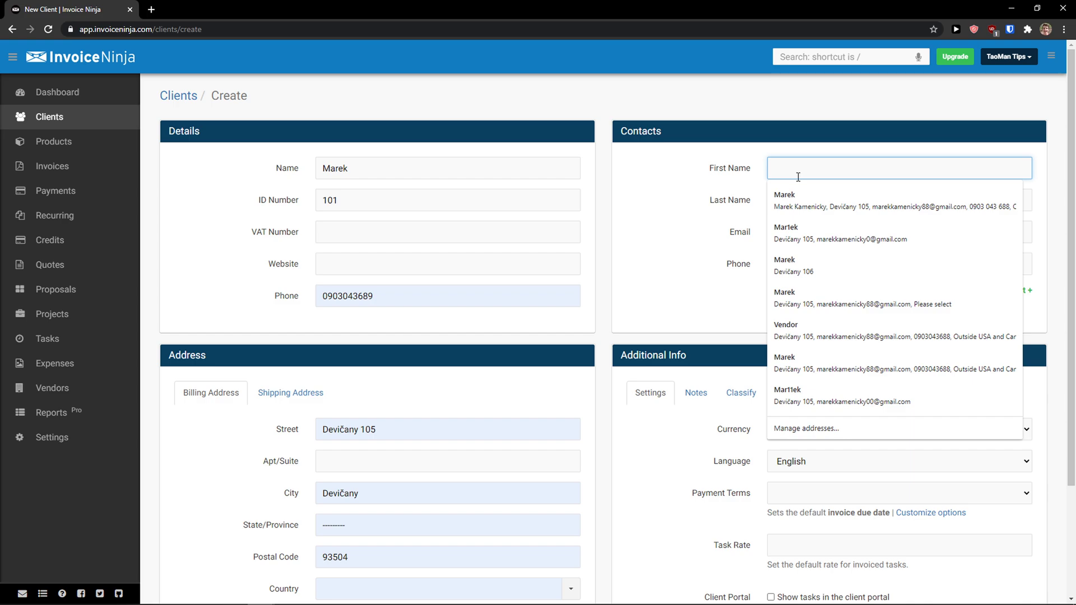
text(Marcus)
key(Tab)
text(St)
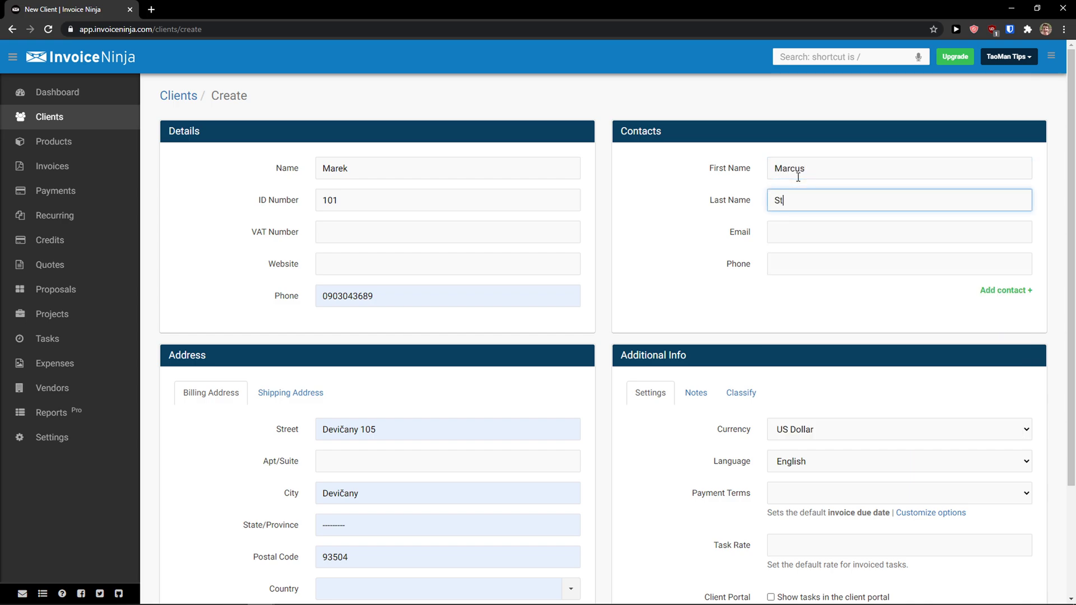
Add and remove an extra contact, then review the notes and classification fields
click(1006, 290)
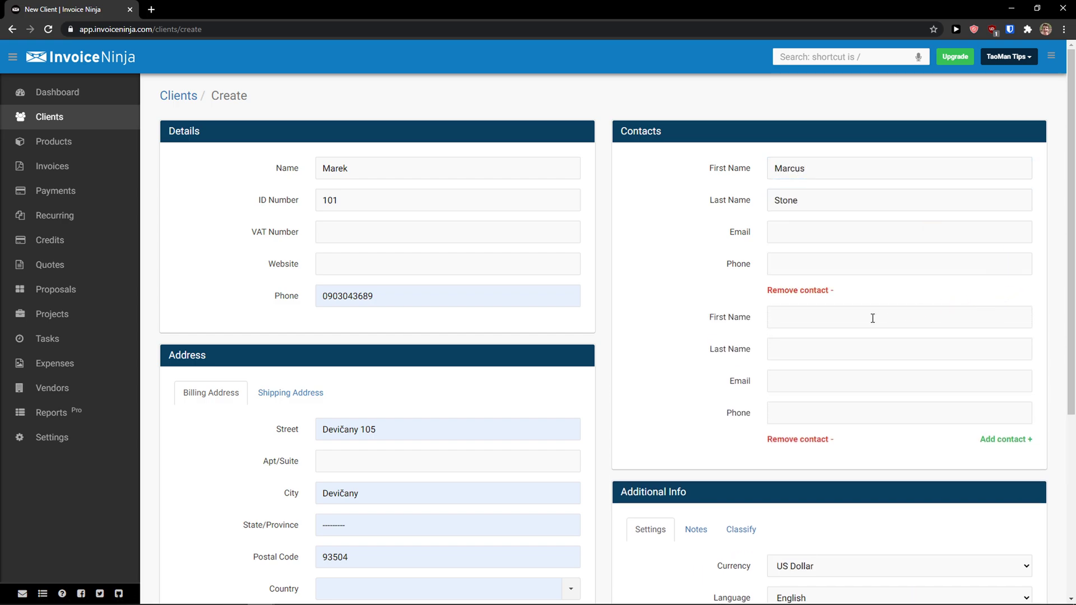
click(776, 438)
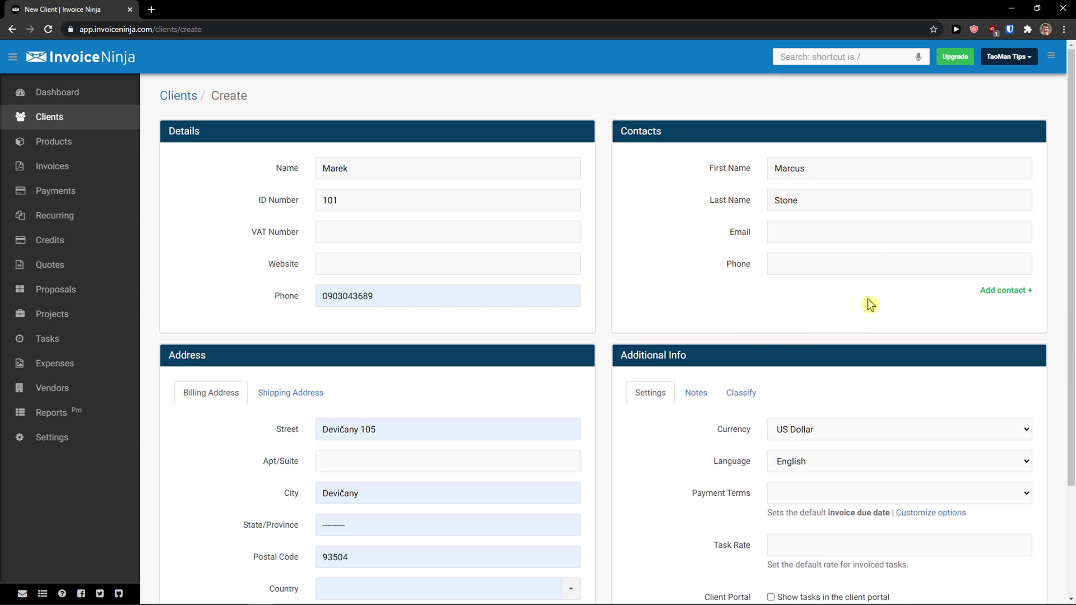
scroll(843, 281, down, 2)
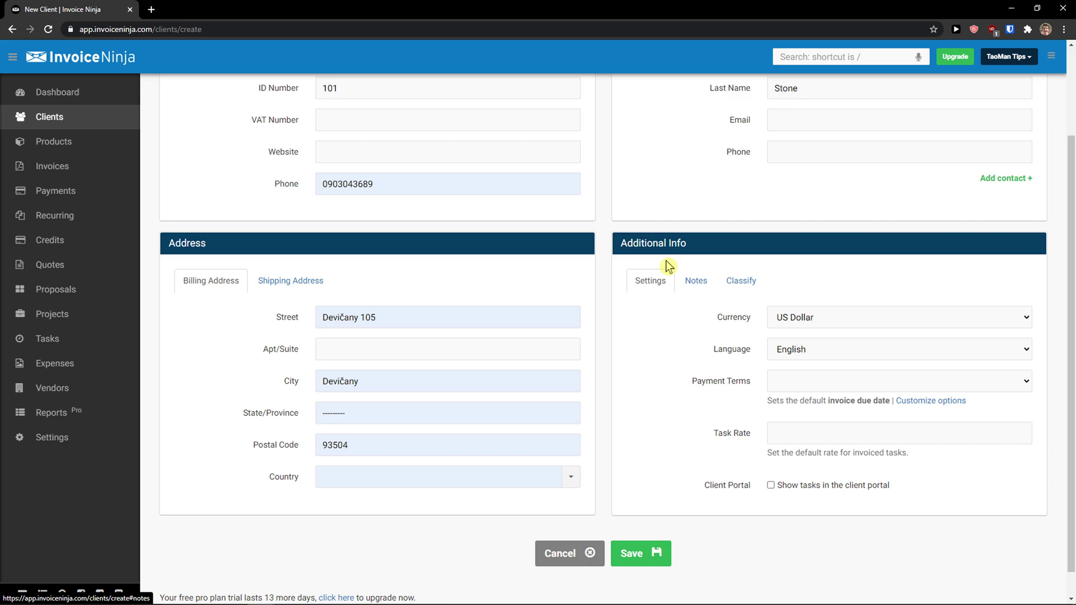
click(684, 277)
click(659, 282)
click(720, 282)
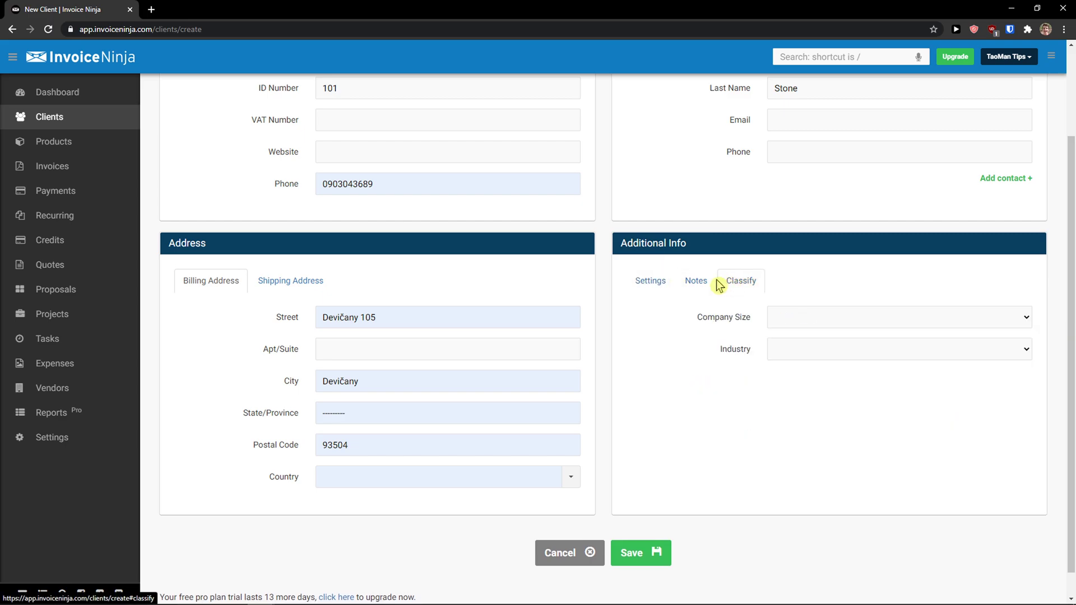
click(651, 281)
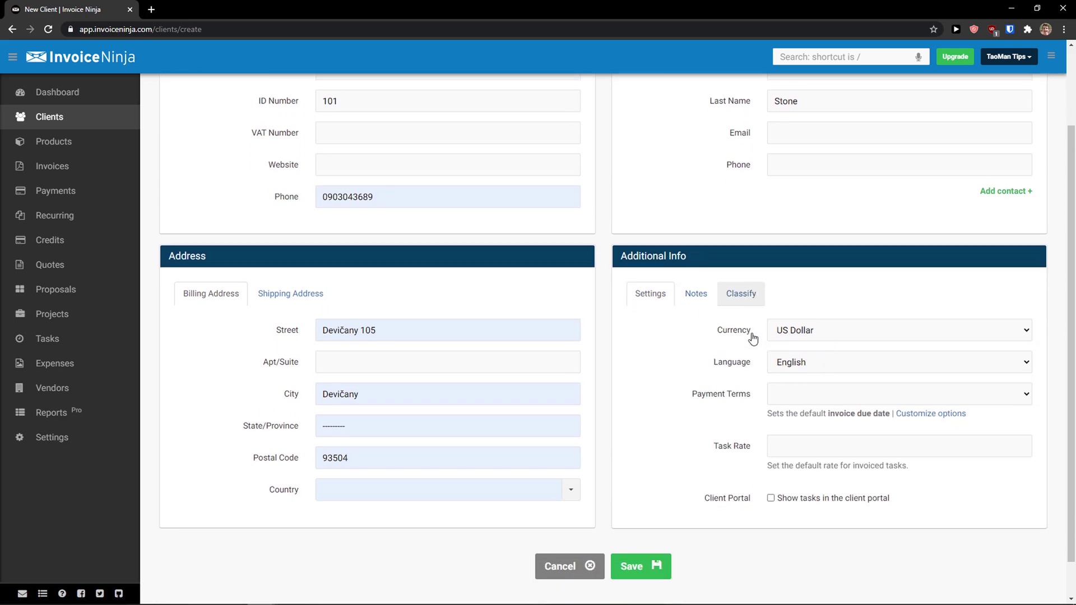
scroll(770, 331, down, 1)
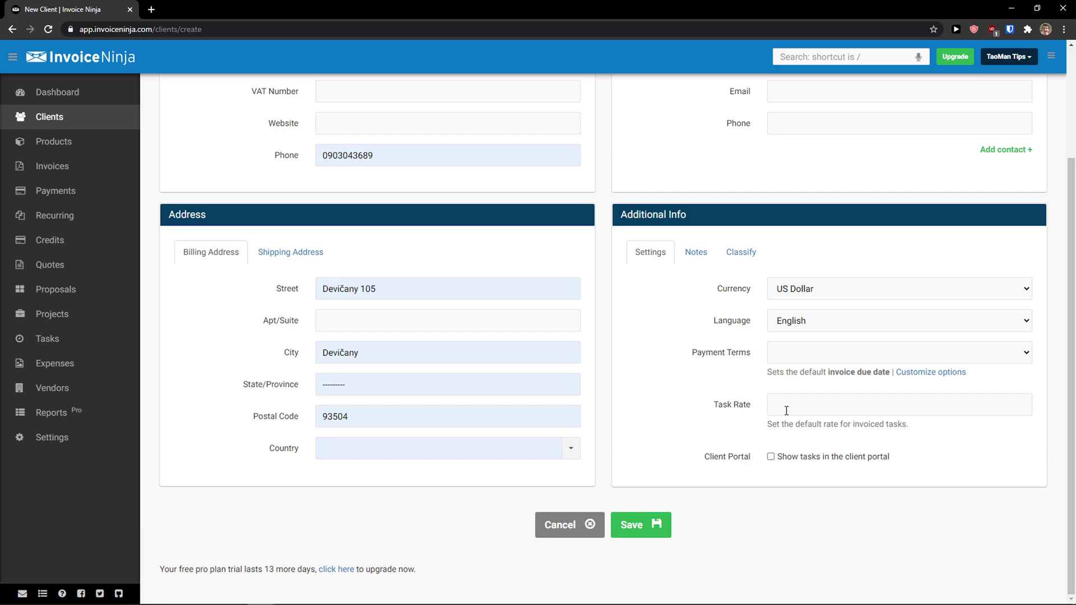
scroll(813, 438, up, 3)
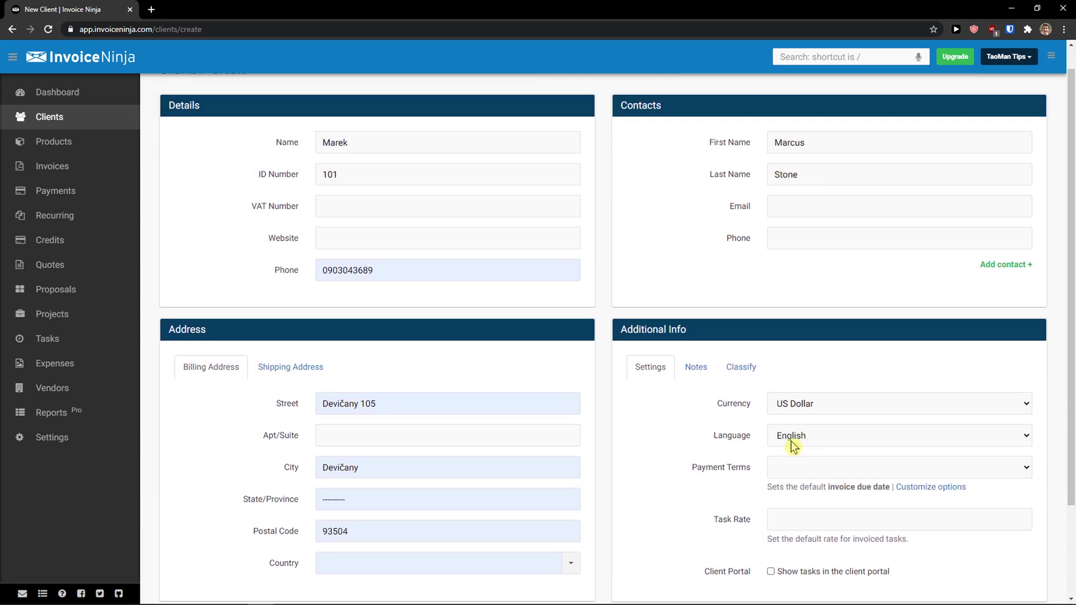
scroll(775, 448, down, 3)
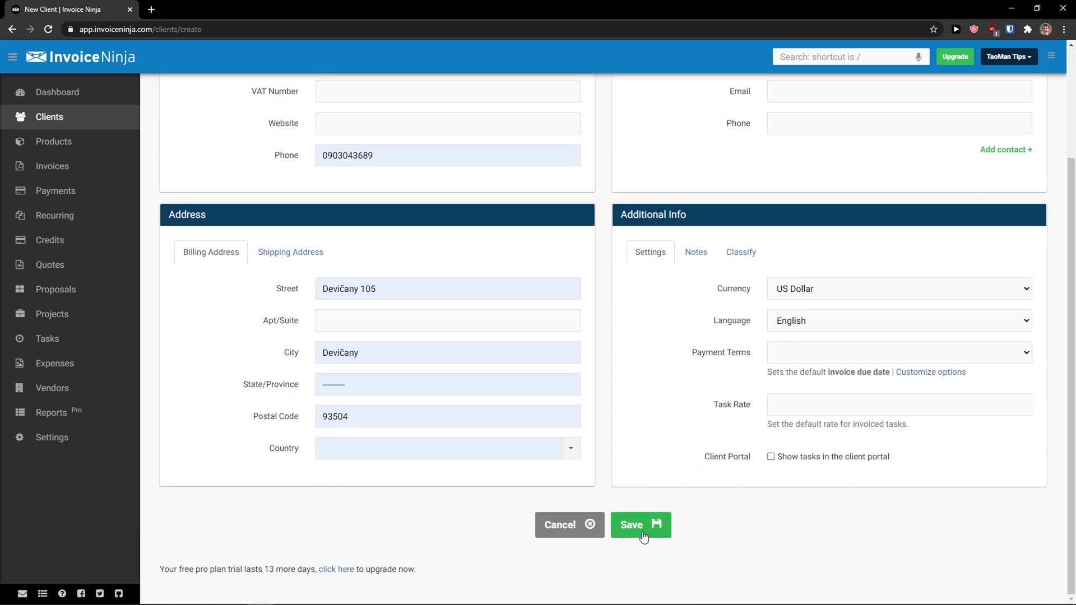
click(642, 530)
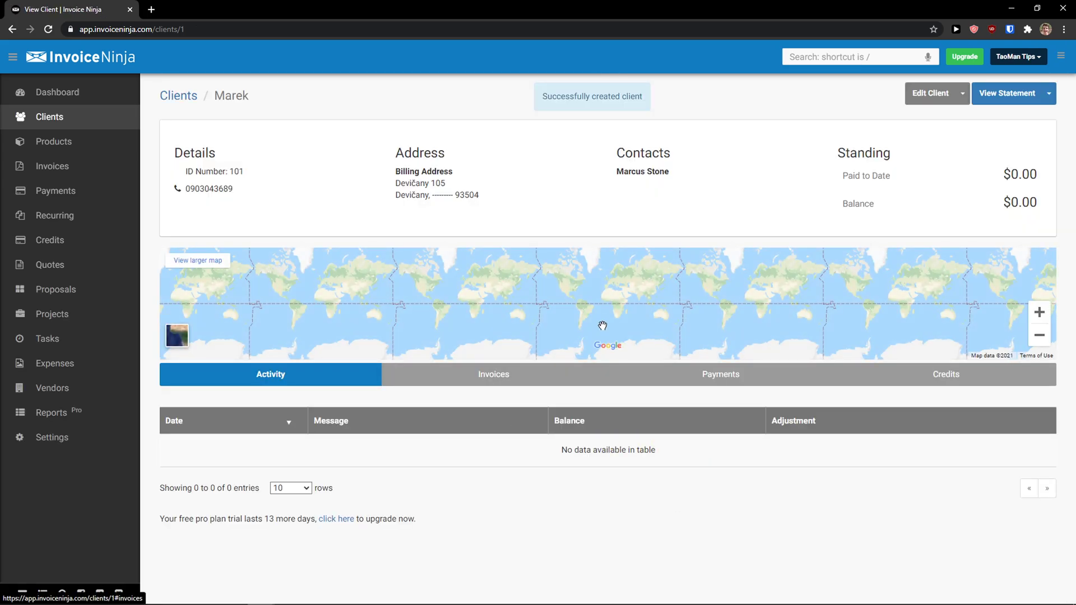
scroll(502, 351, down, 2)
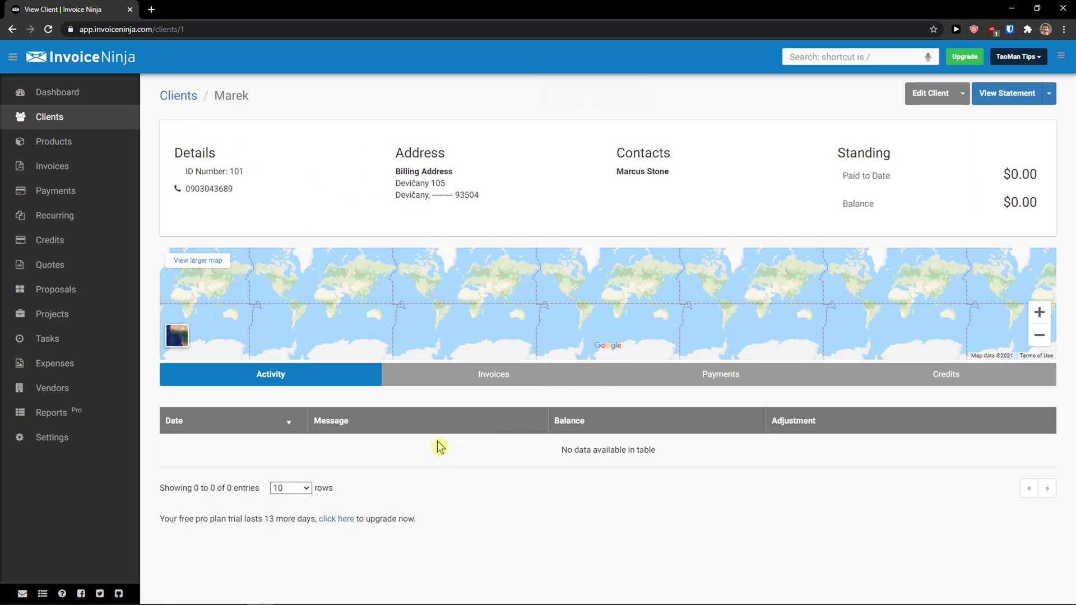
click(427, 379)
click(331, 381)
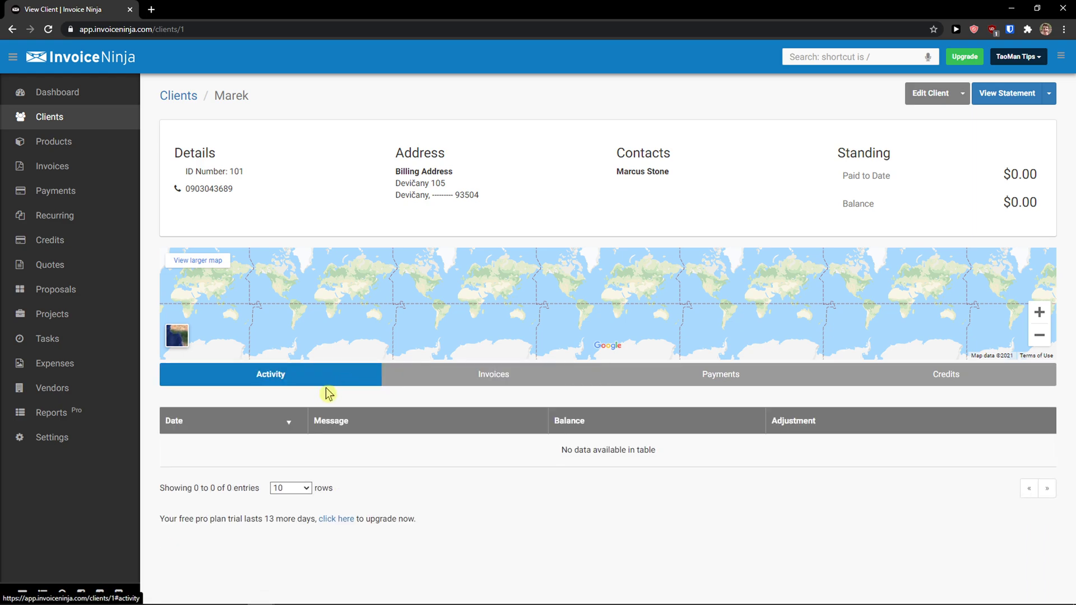
click(464, 384)
click(711, 386)
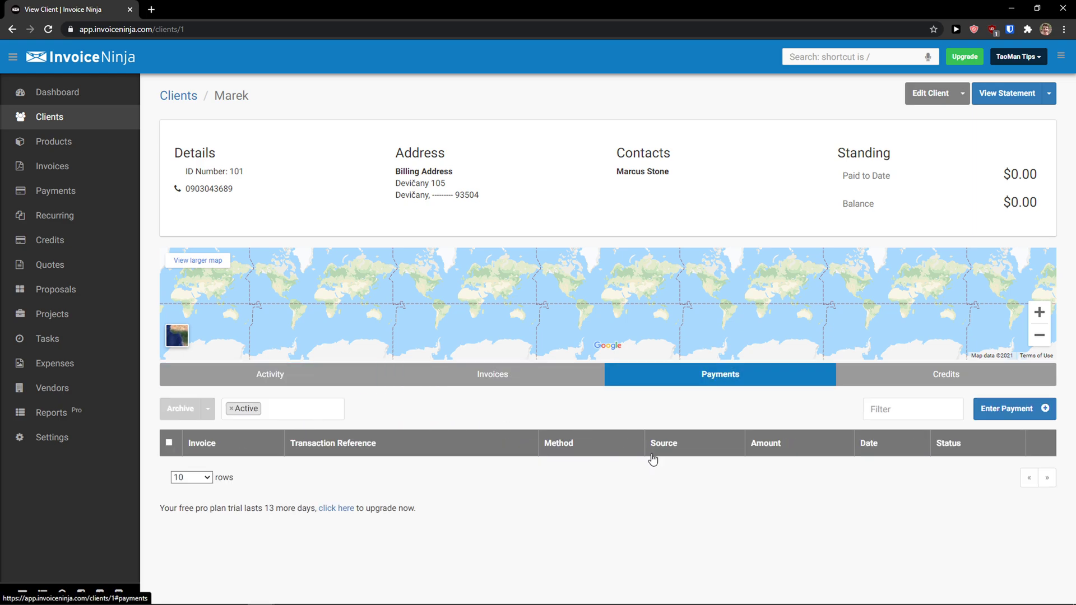
click(915, 378)
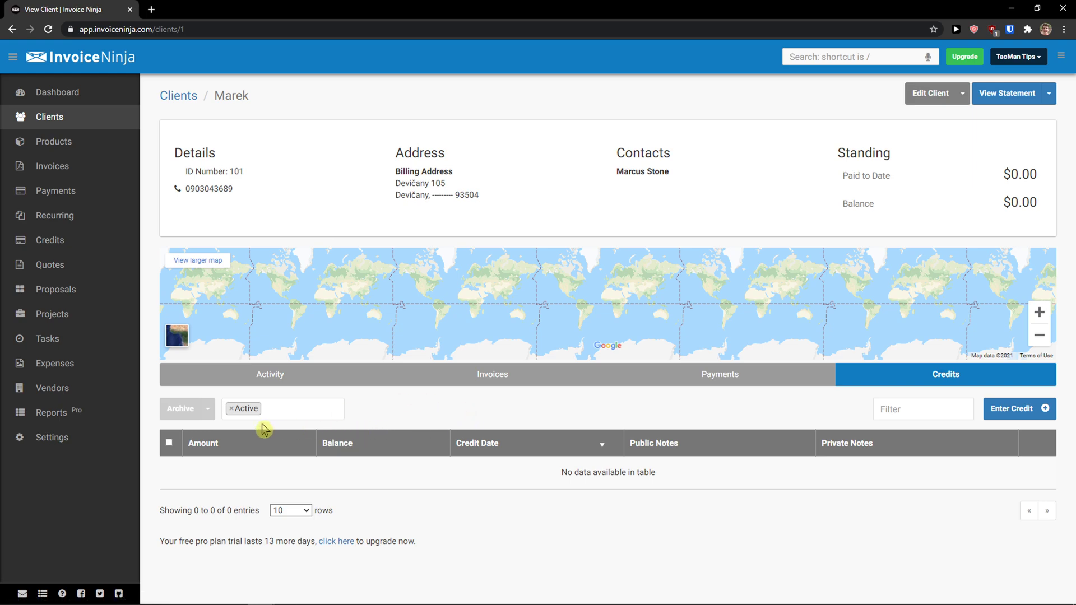
click(241, 377)
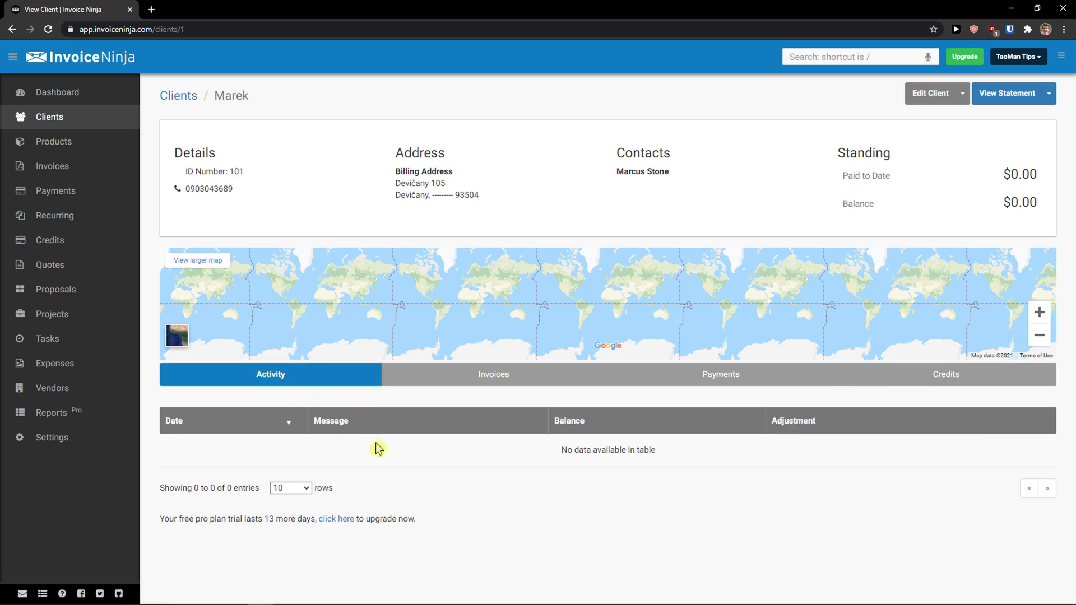
click(518, 381)
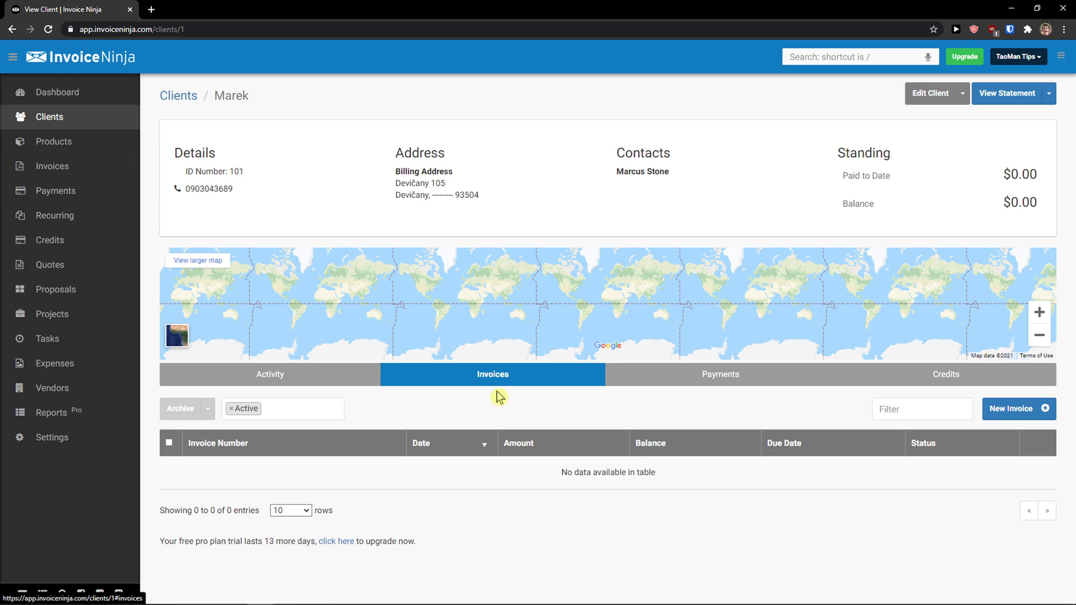
click(949, 375)
click(779, 376)
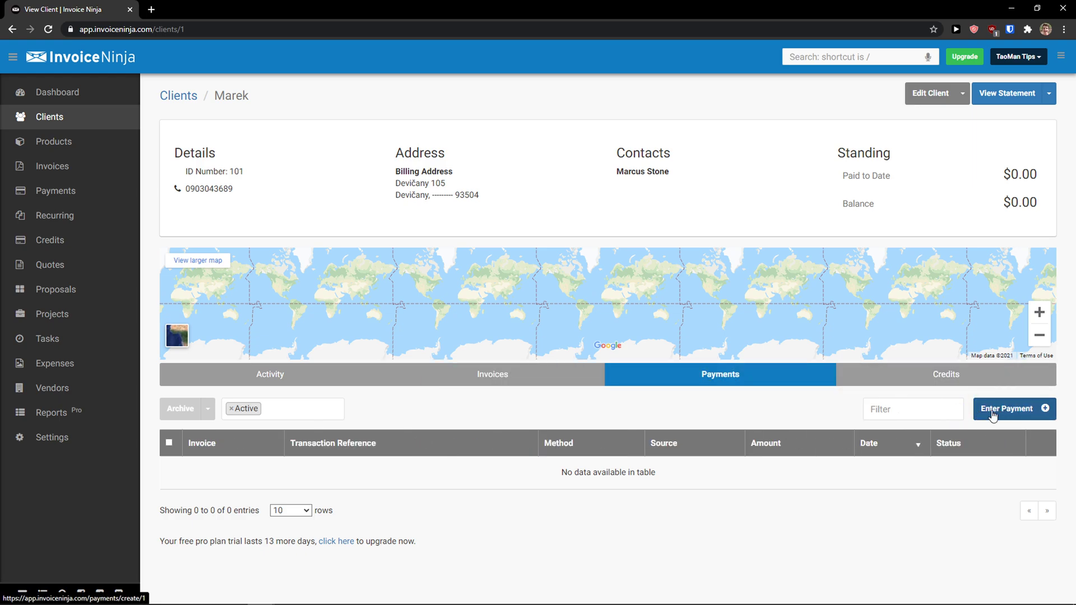
click(964, 101)
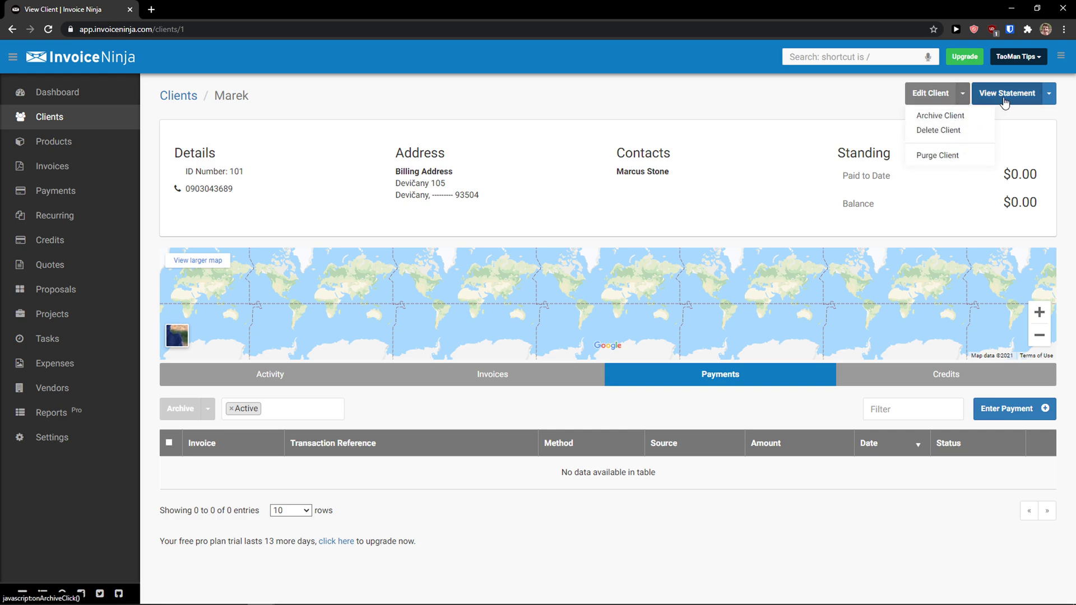
click(1052, 101)
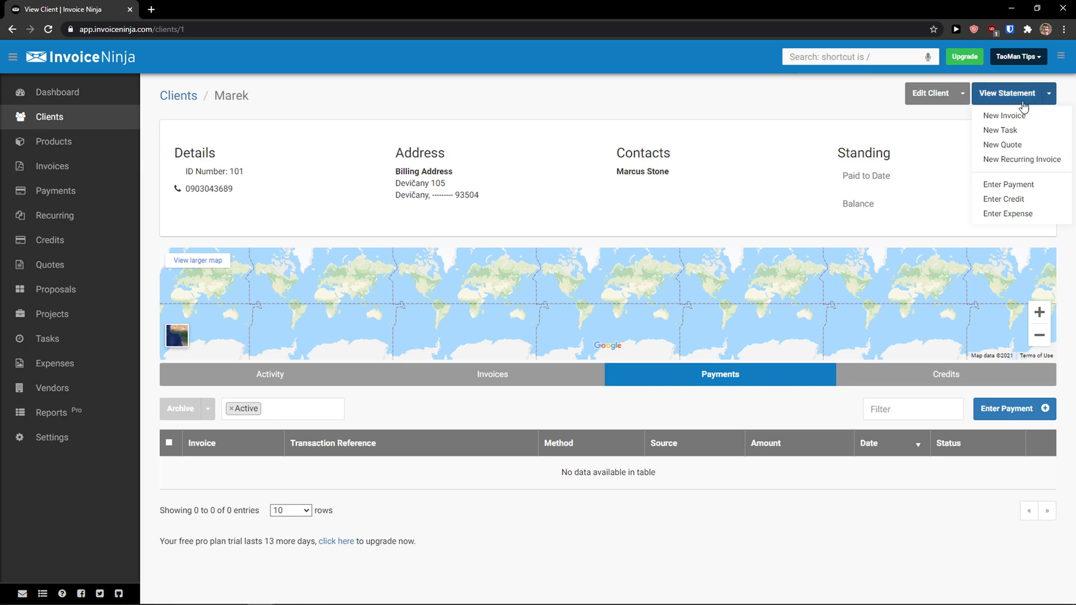
click(547, 122)
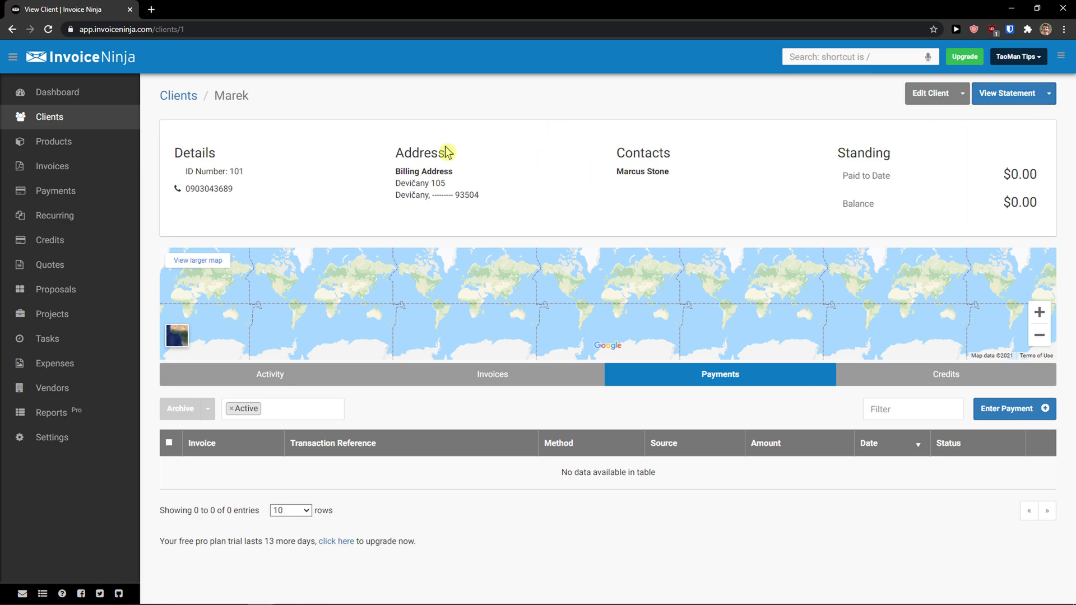
Create and save a 'Book' product with notes 'This is a book' and cost 50.00
click(54, 147)
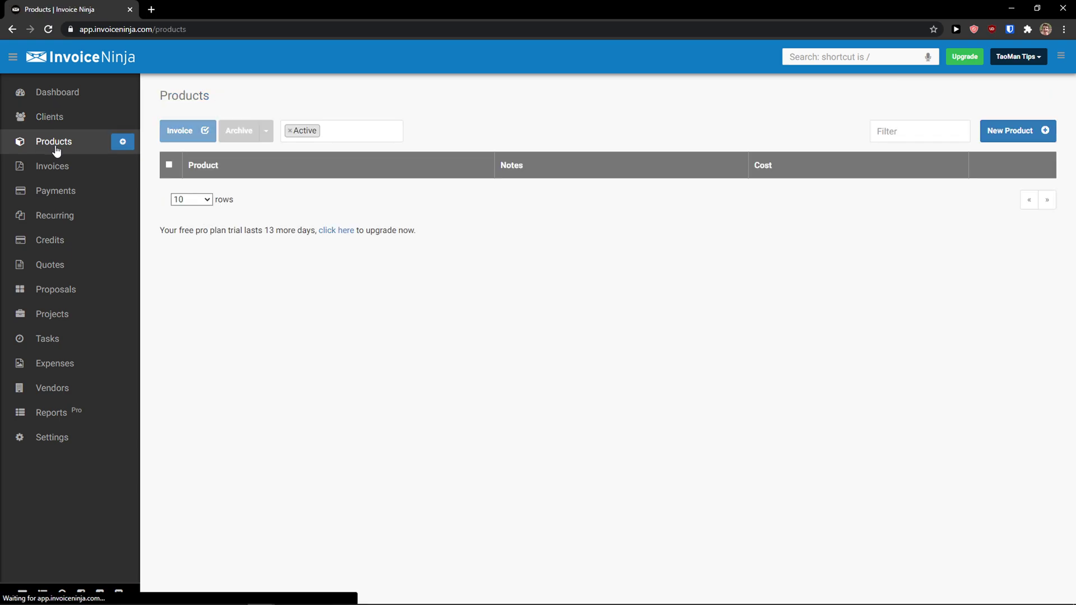
click(1009, 133)
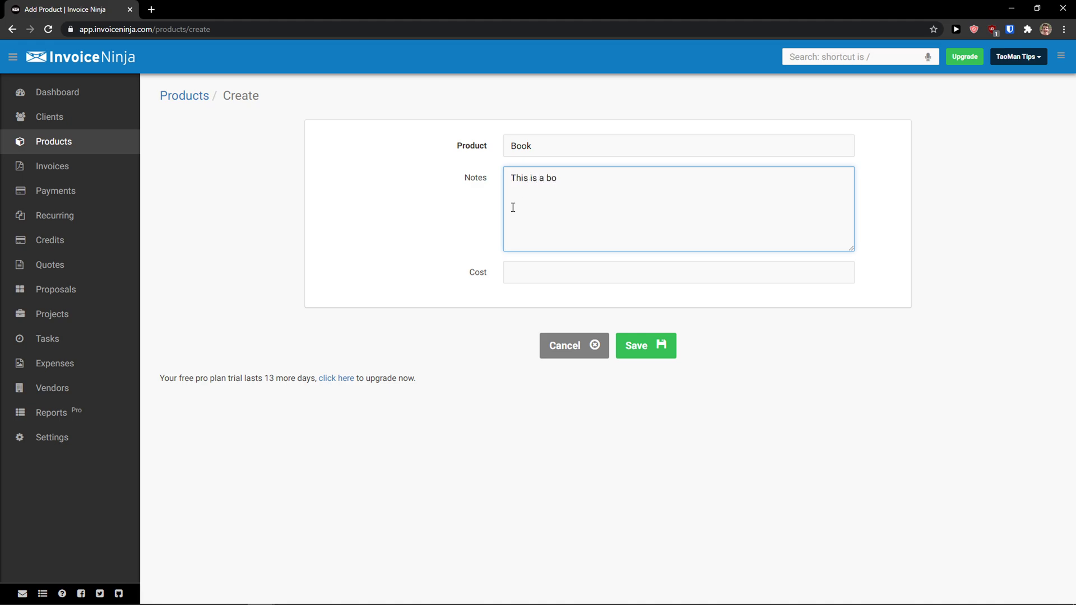
text(k)
key(Tab)
click(556, 182)
click(530, 264)
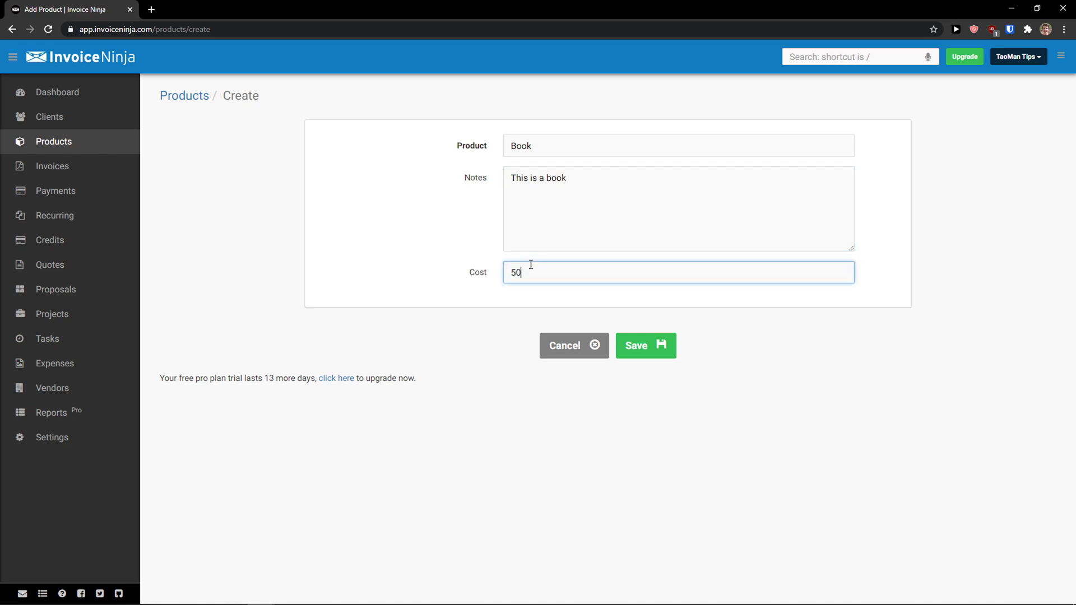
click(647, 340)
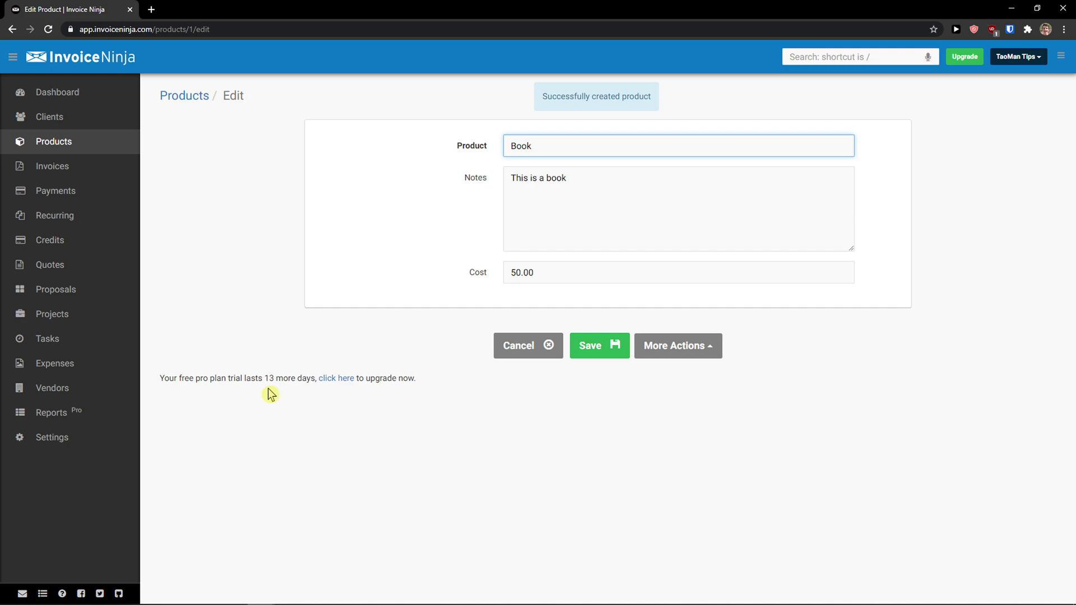
click(659, 351)
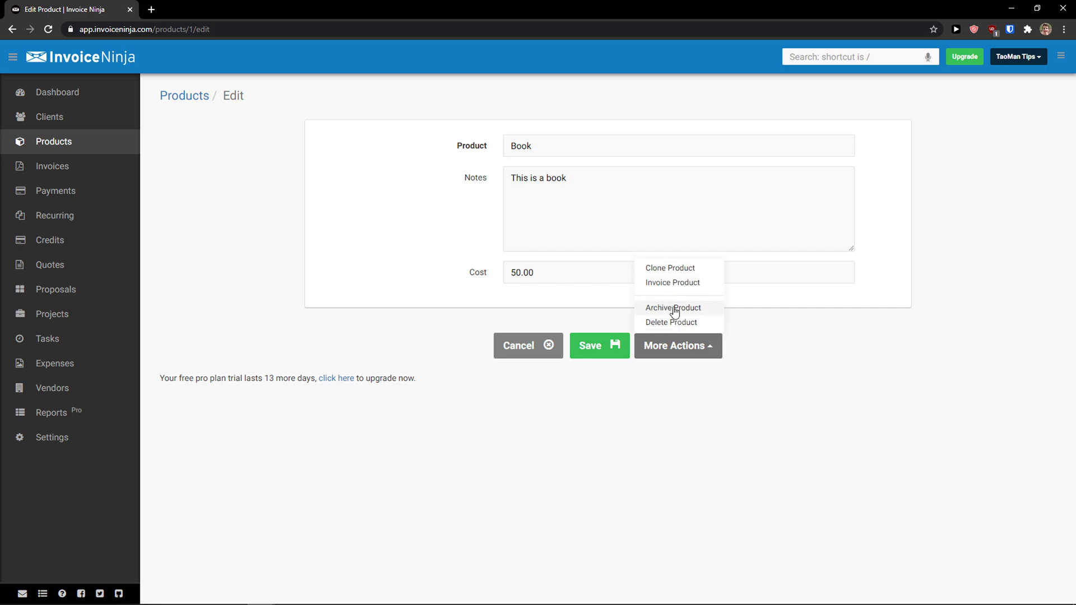
click(164, 222)
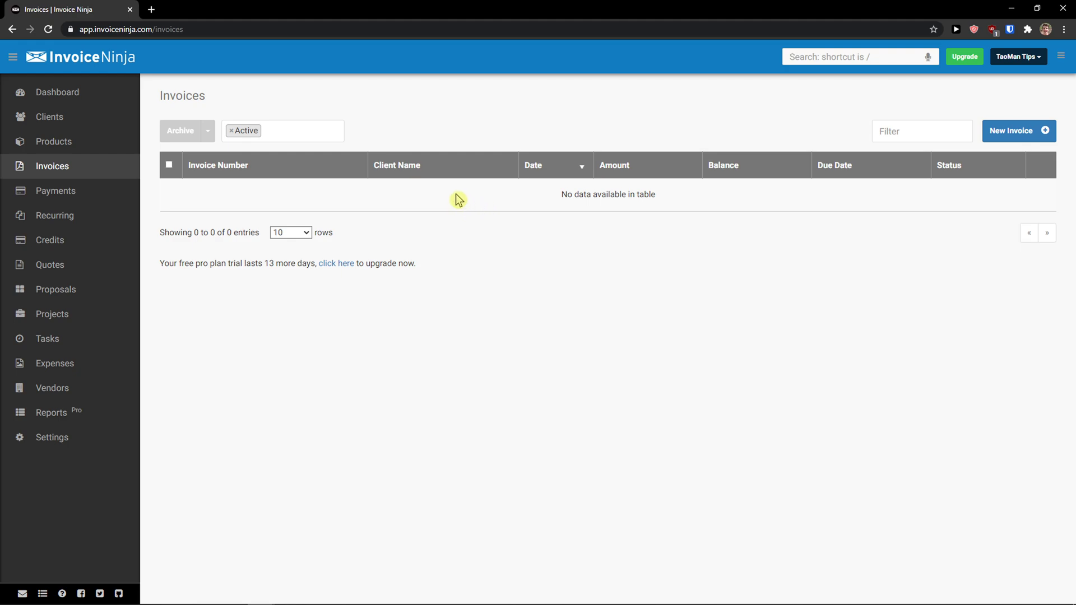
Start a new invoice billed to the client, due Feb 27, 2021
click(1044, 139)
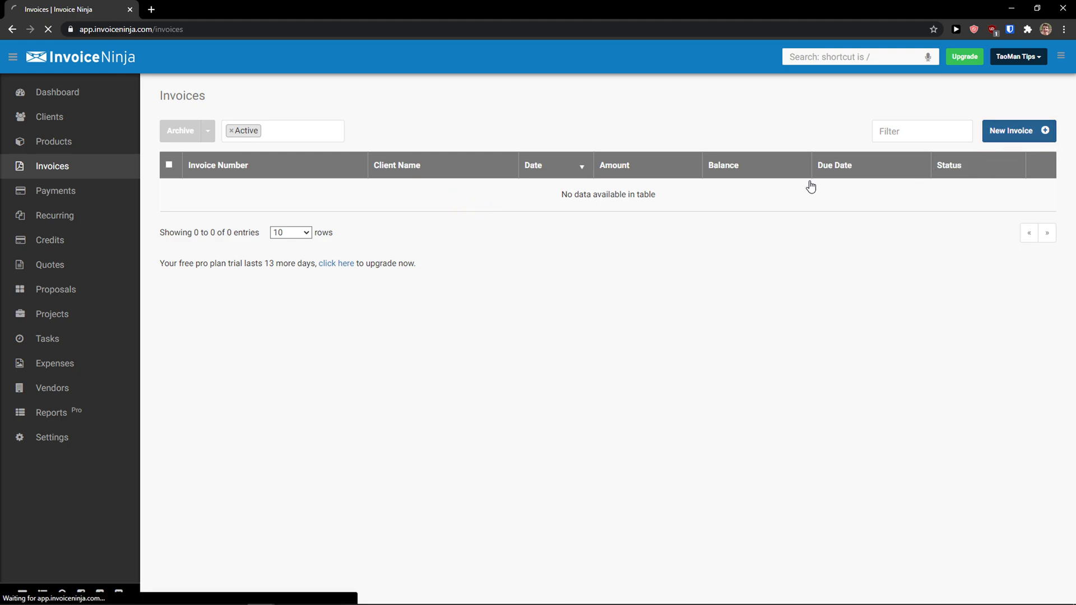
scroll(439, 264, down, 1)
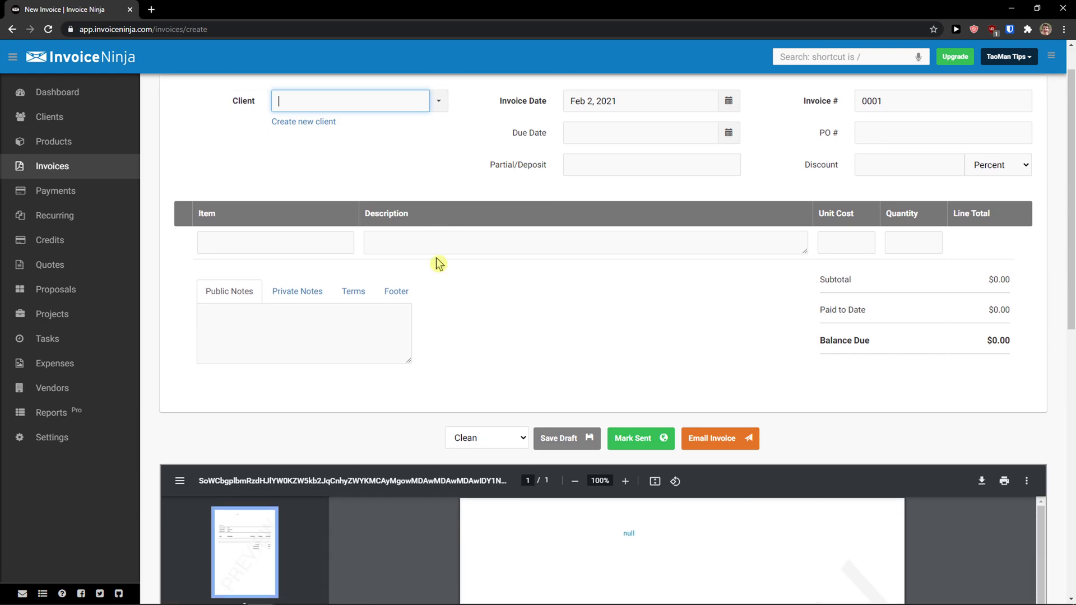
scroll(439, 264, up, 1)
click(439, 147)
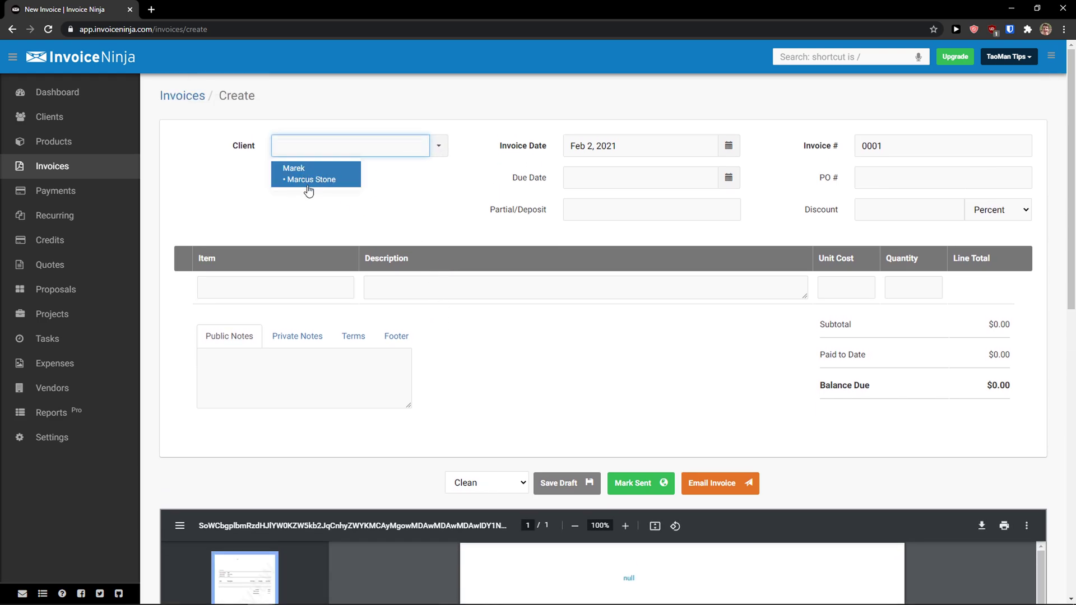
click(439, 147)
click(439, 146)
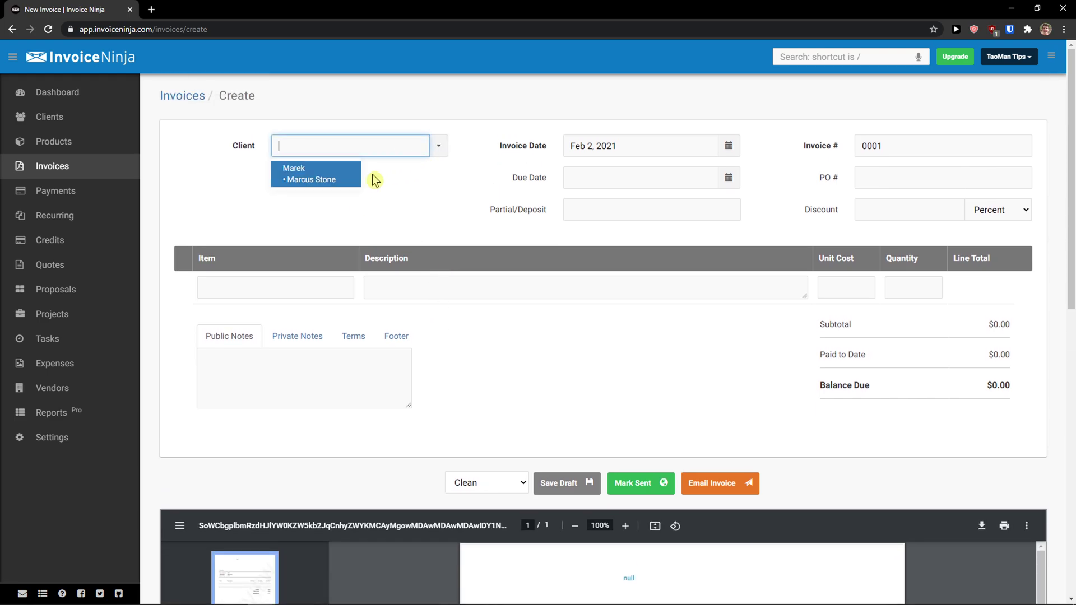
click(331, 183)
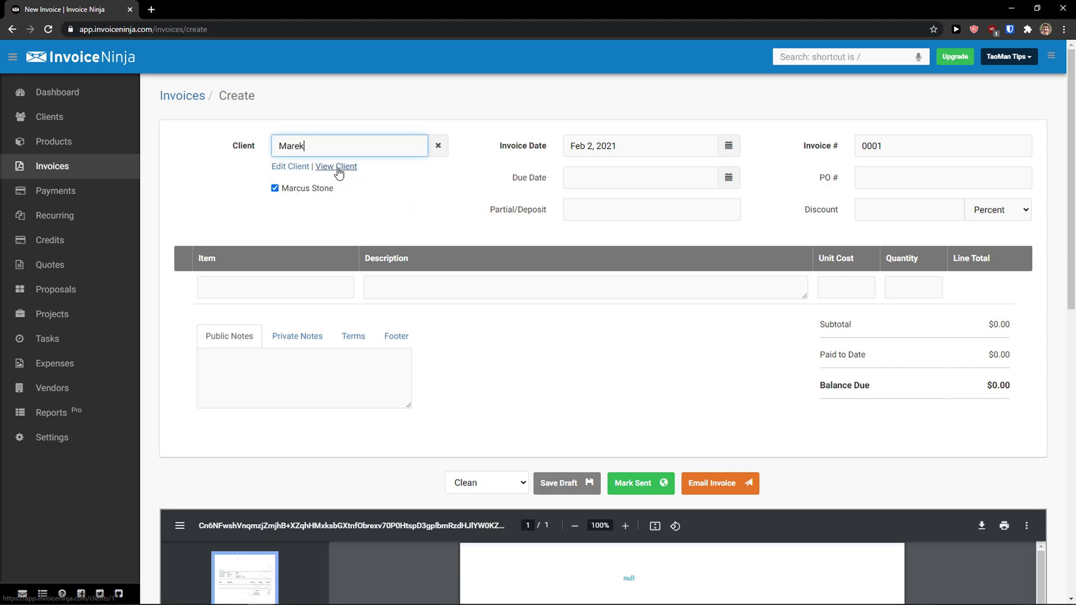
click(610, 180)
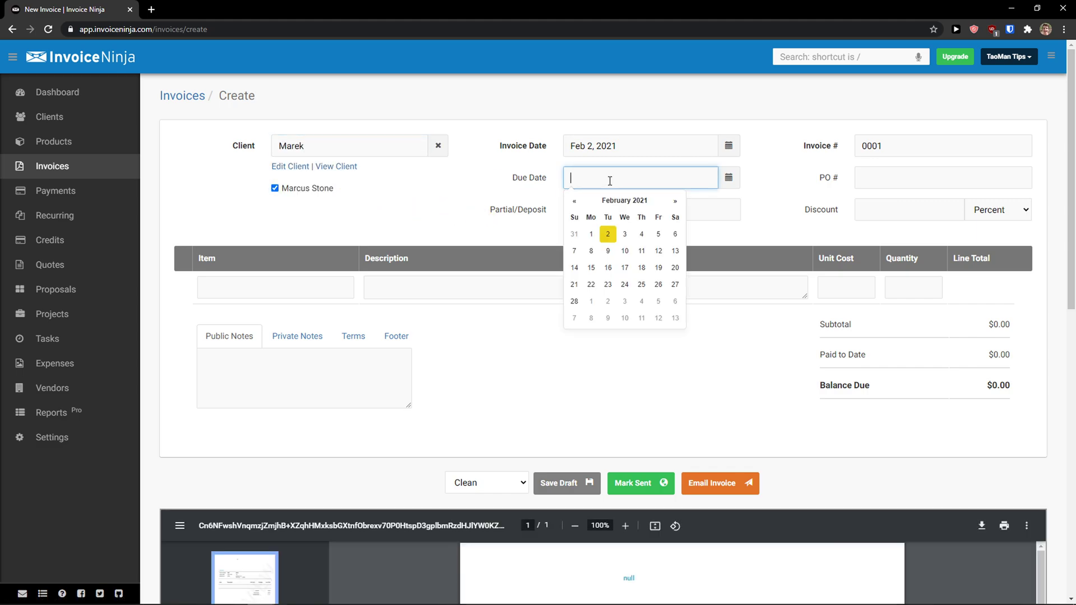
click(675, 284)
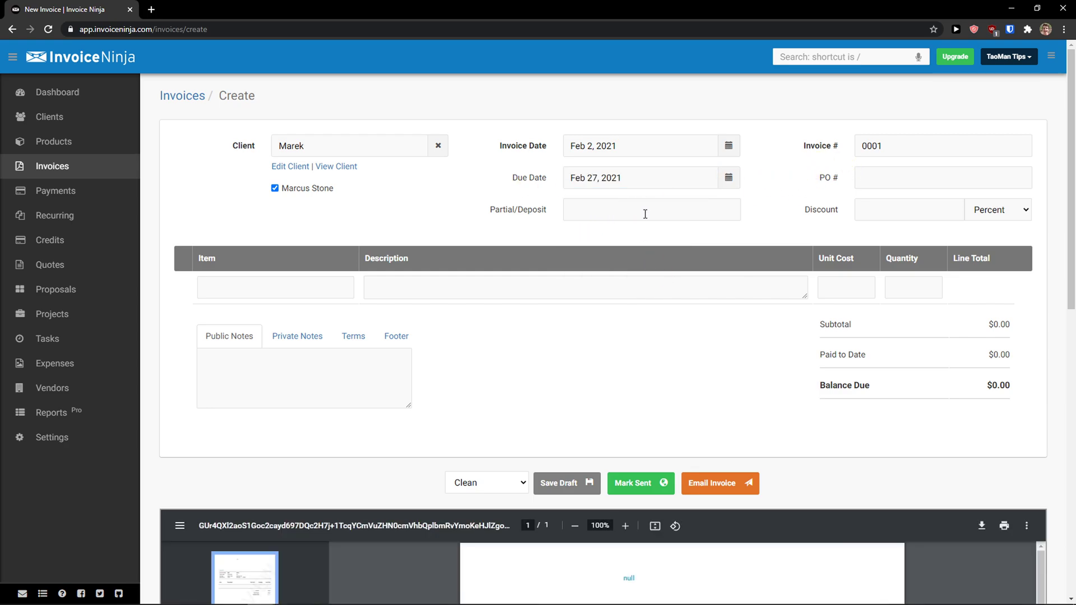
Add a Book line item totalling $50.00 and review the terms and footer notes
click(949, 155)
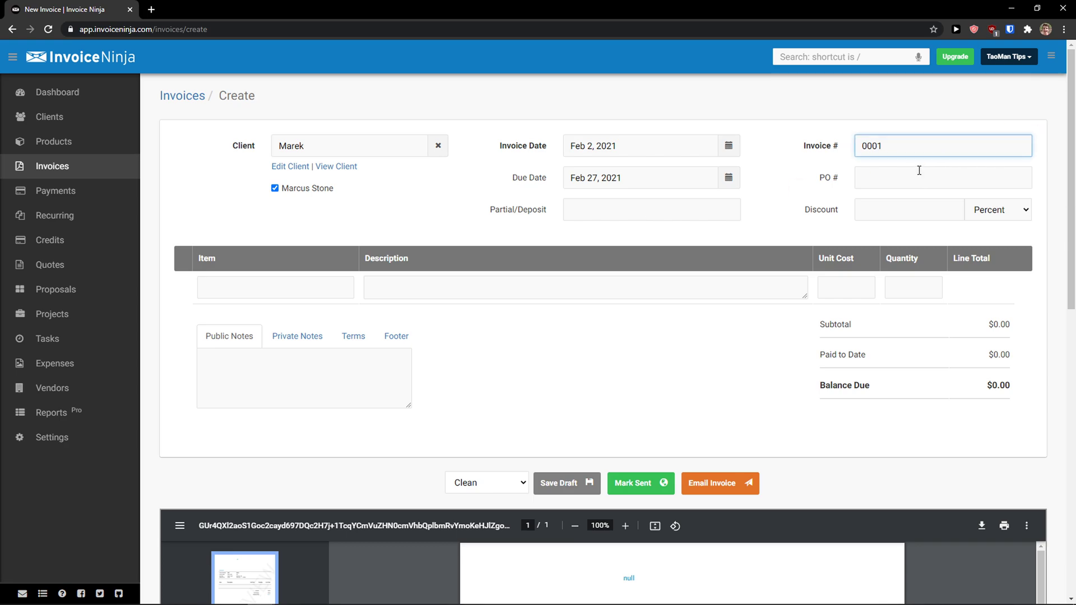
click(884, 174)
click(930, 216)
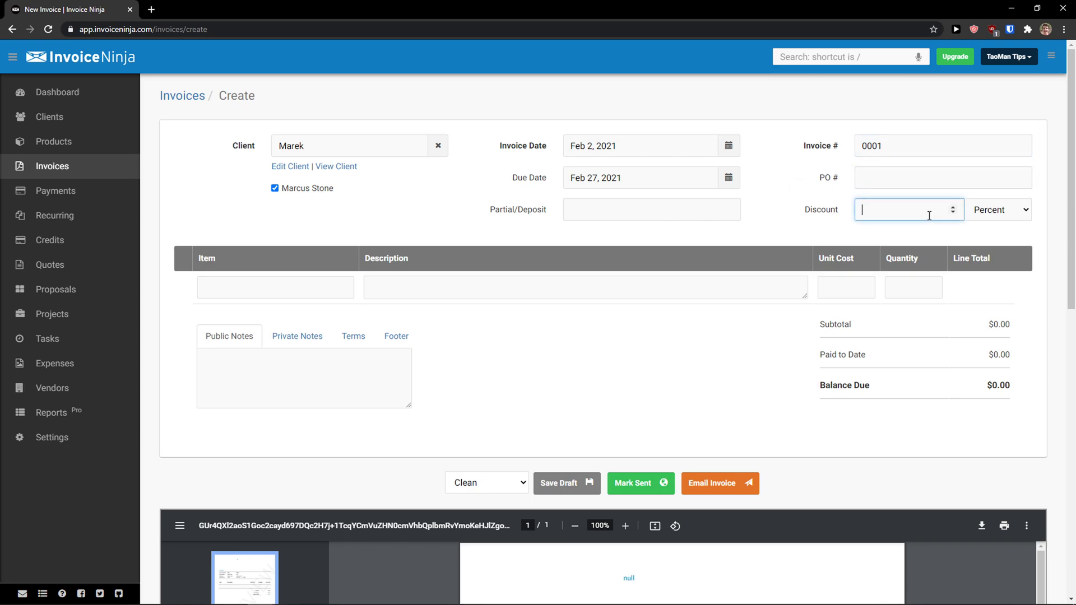
click(333, 283)
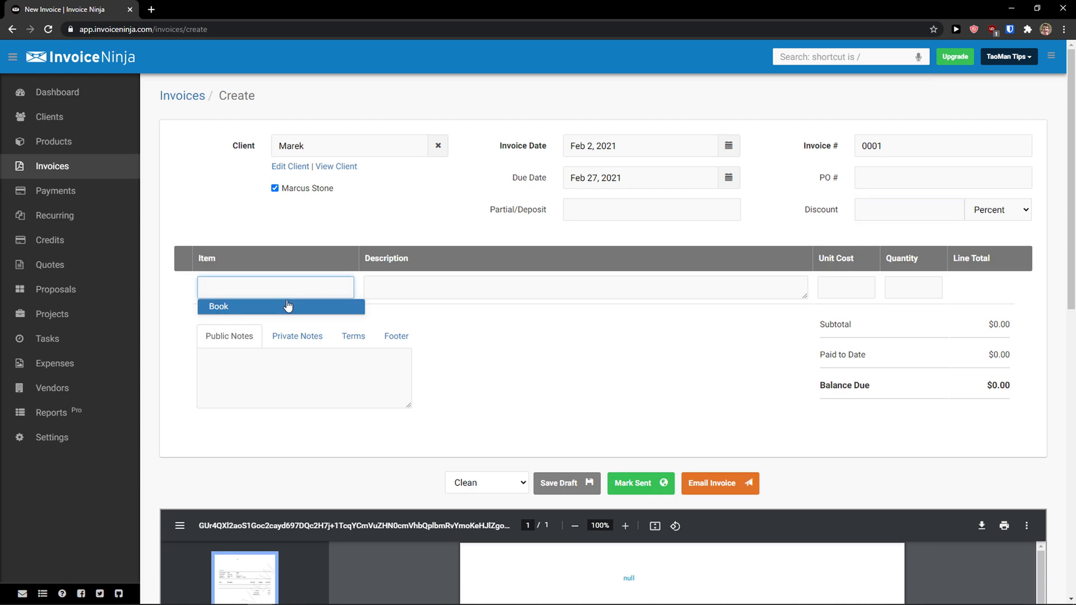
click(243, 311)
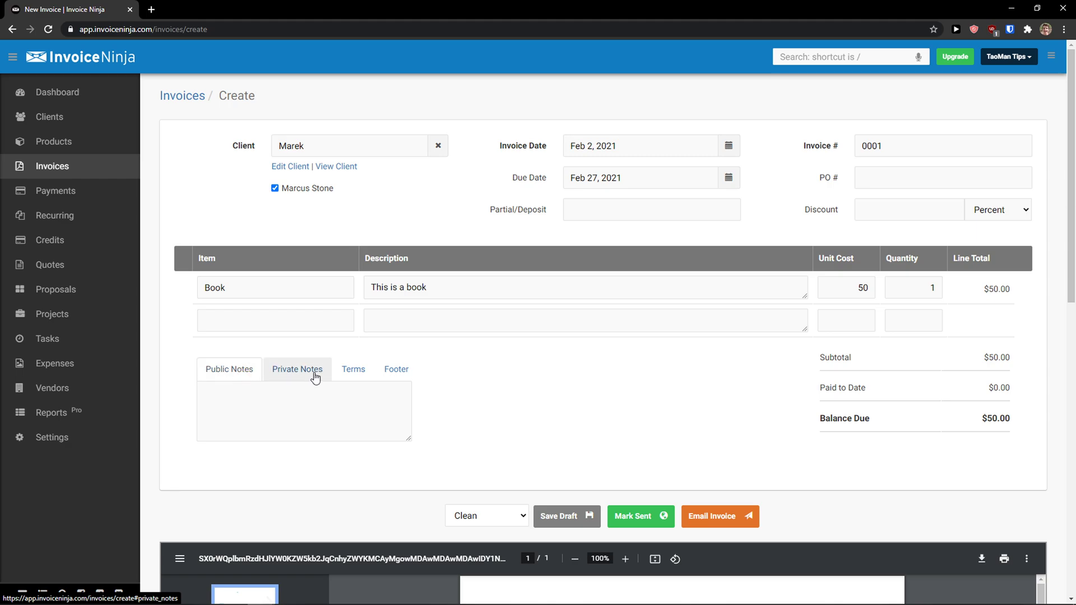
click(347, 375)
click(397, 370)
click(247, 374)
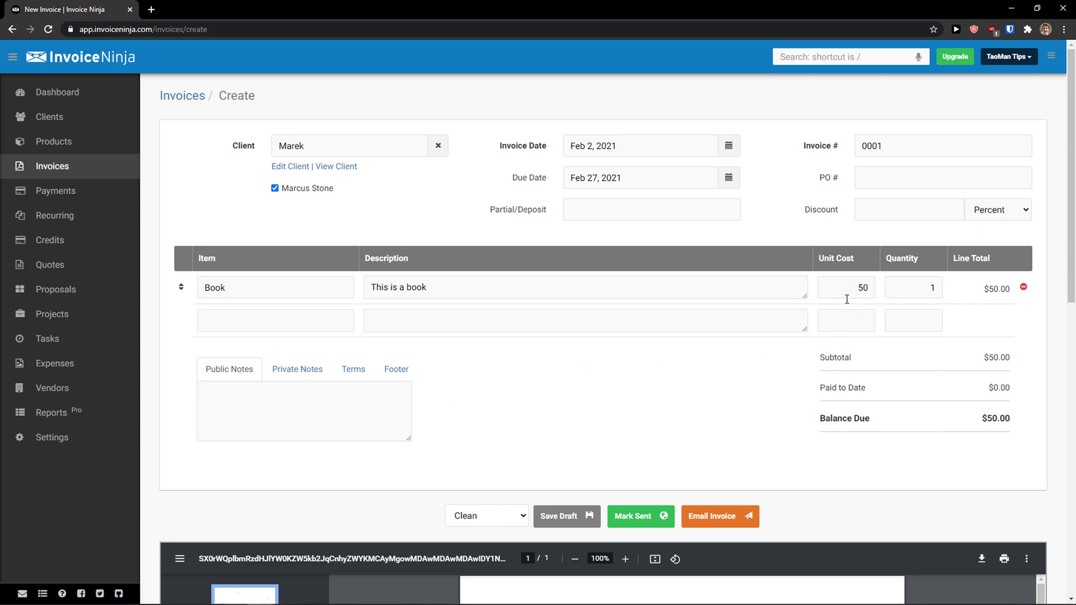
scroll(650, 381, down, 5)
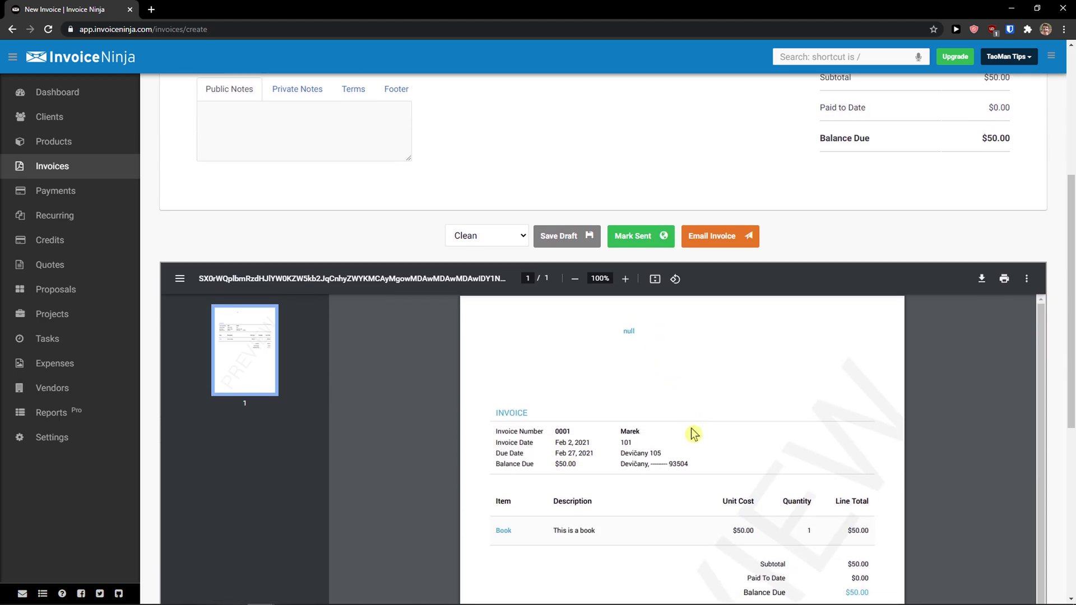
scroll(1050, 468, down, 4)
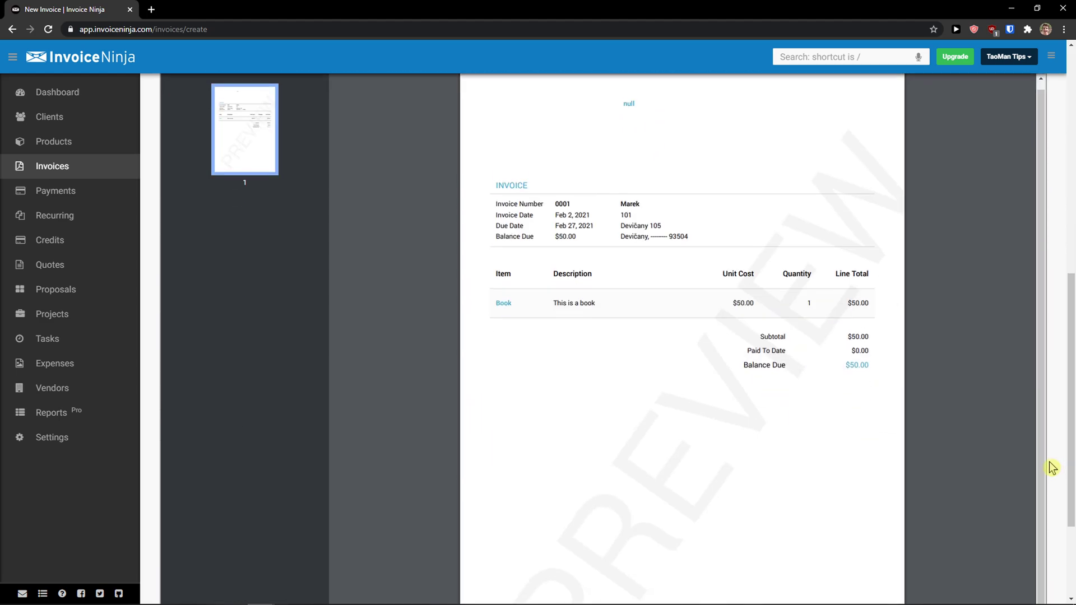
scroll(931, 424, up, 3)
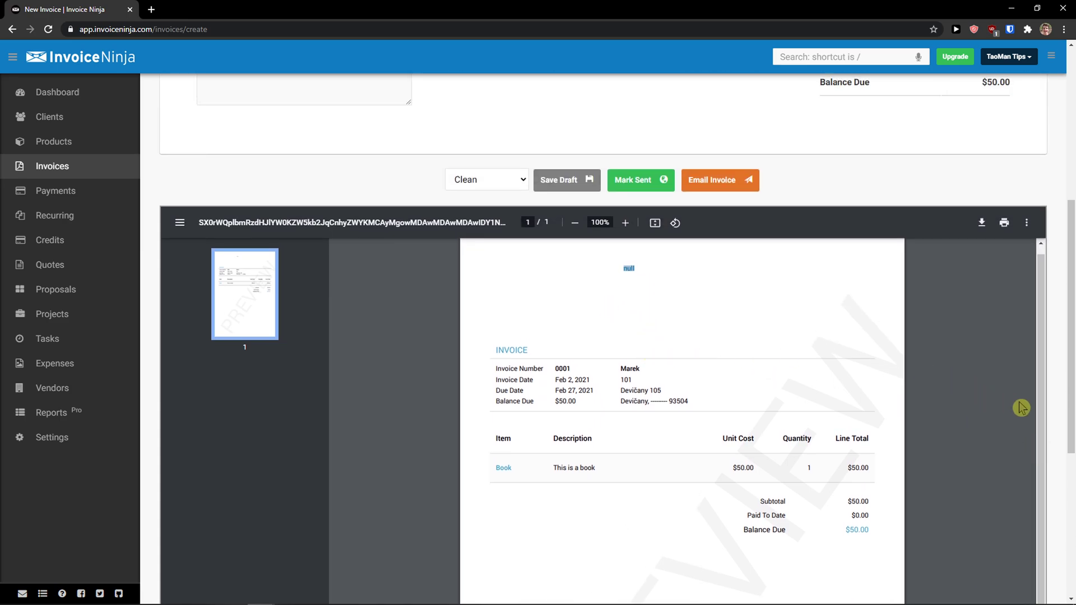
scroll(1059, 425, down, 2)
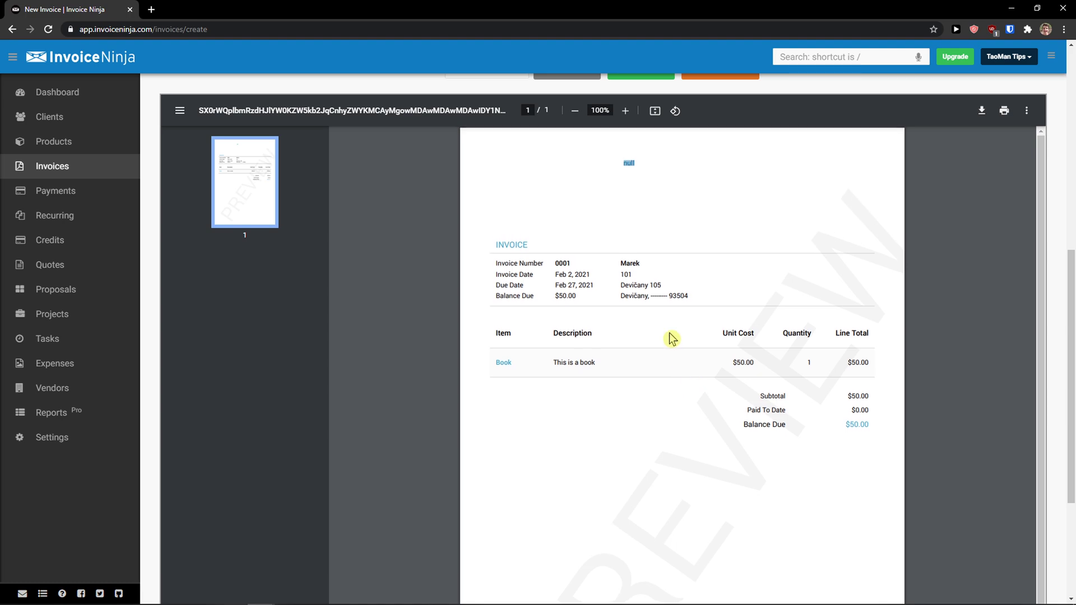
scroll(1064, 320, up, 4)
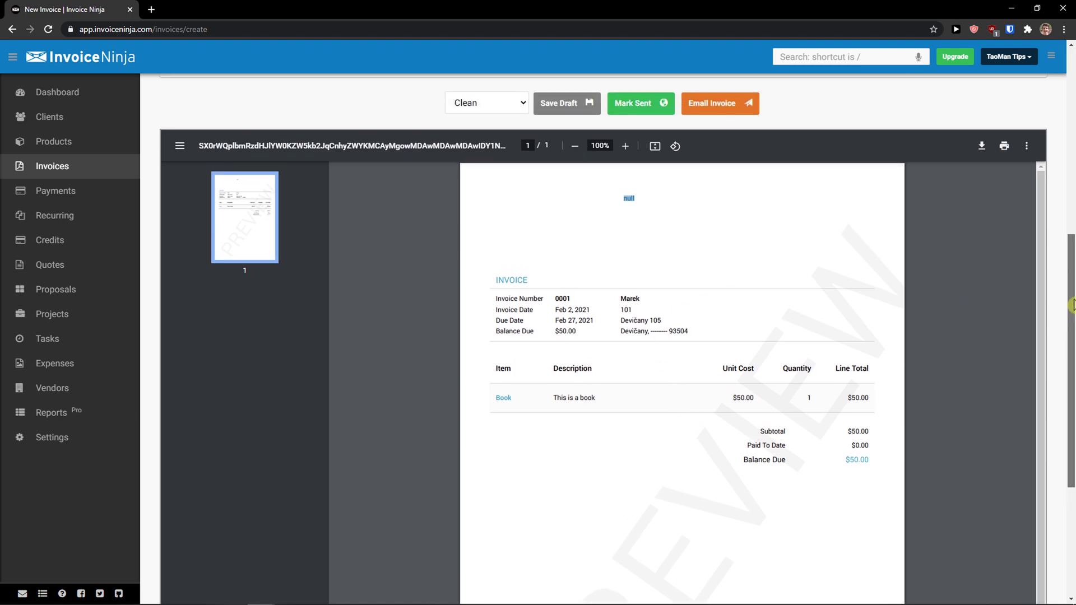
scroll(1050, 200, up, 3)
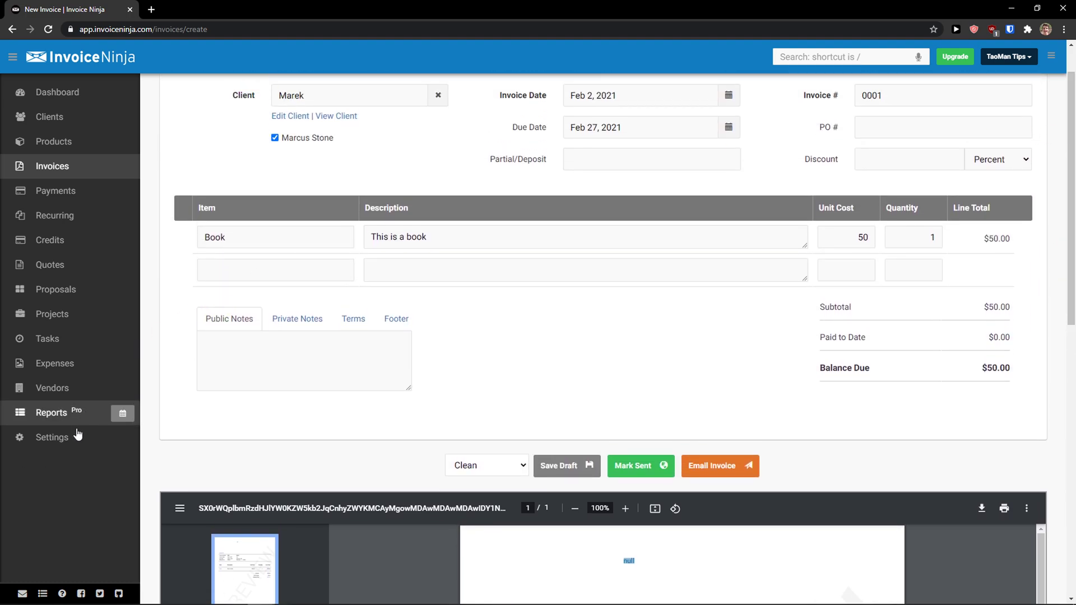
Open Company Details in a new tab and enter the name Sun wei s.r.o
middle_click(72, 439)
key(ctrl+Tab)
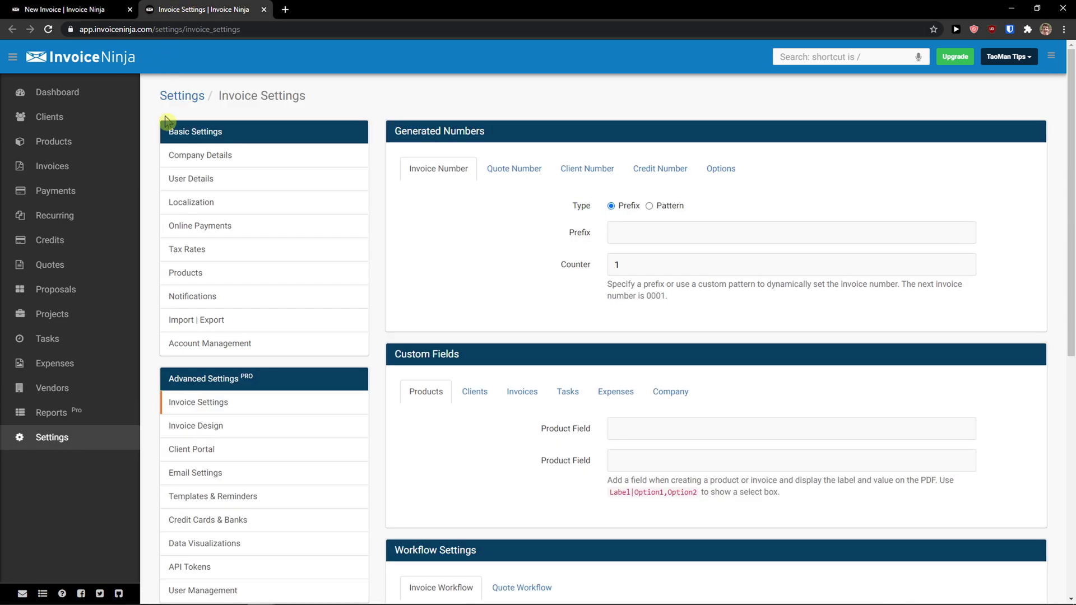
click(241, 164)
scroll(520, 284, down, 3)
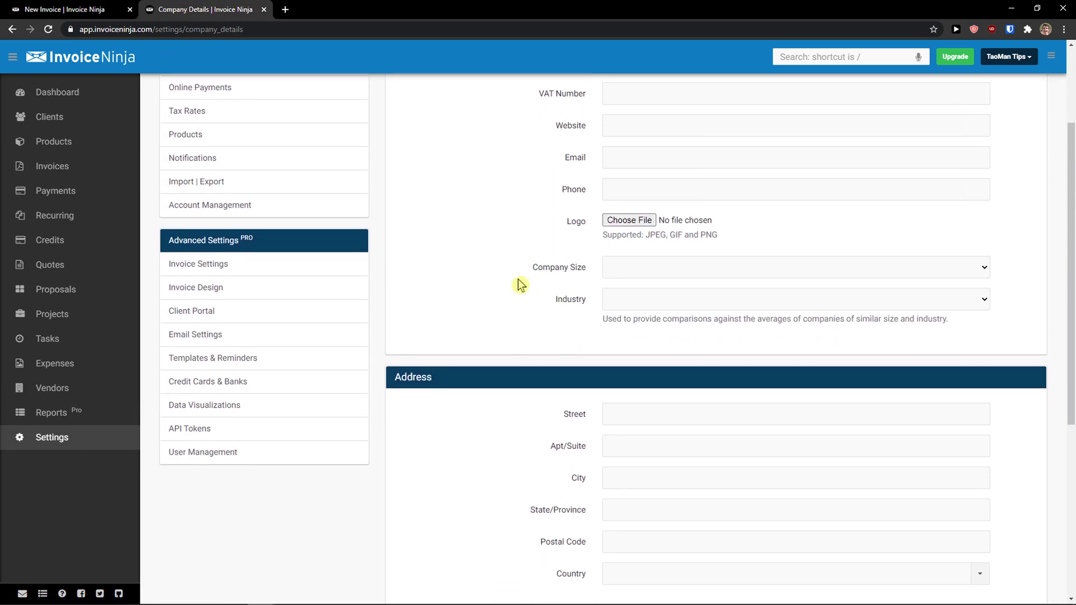
scroll(641, 170, up, 3)
click(641, 170)
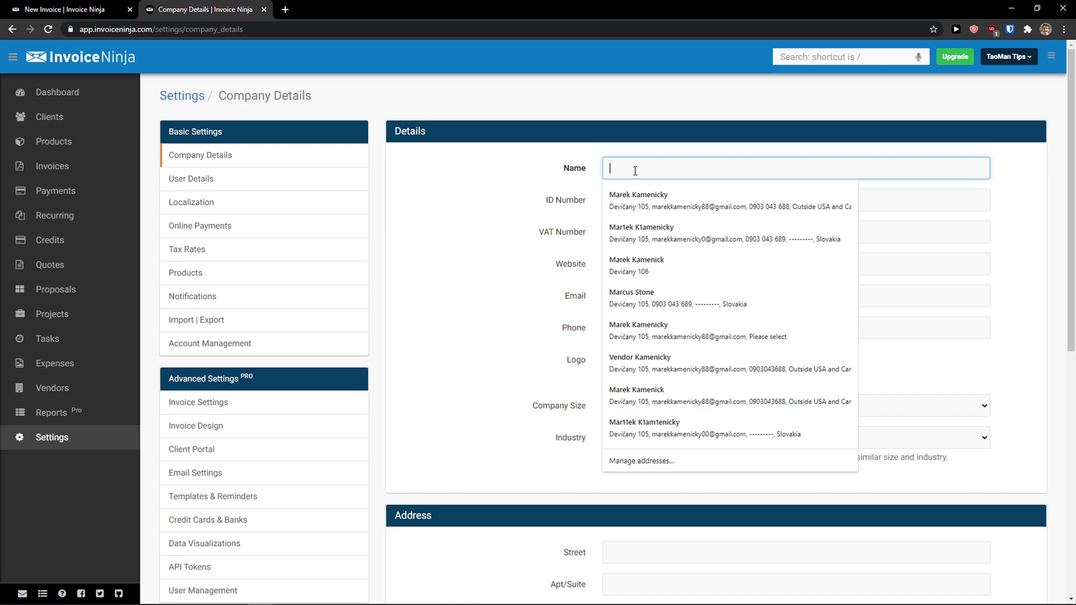
text(Sun wei s.r.o.)
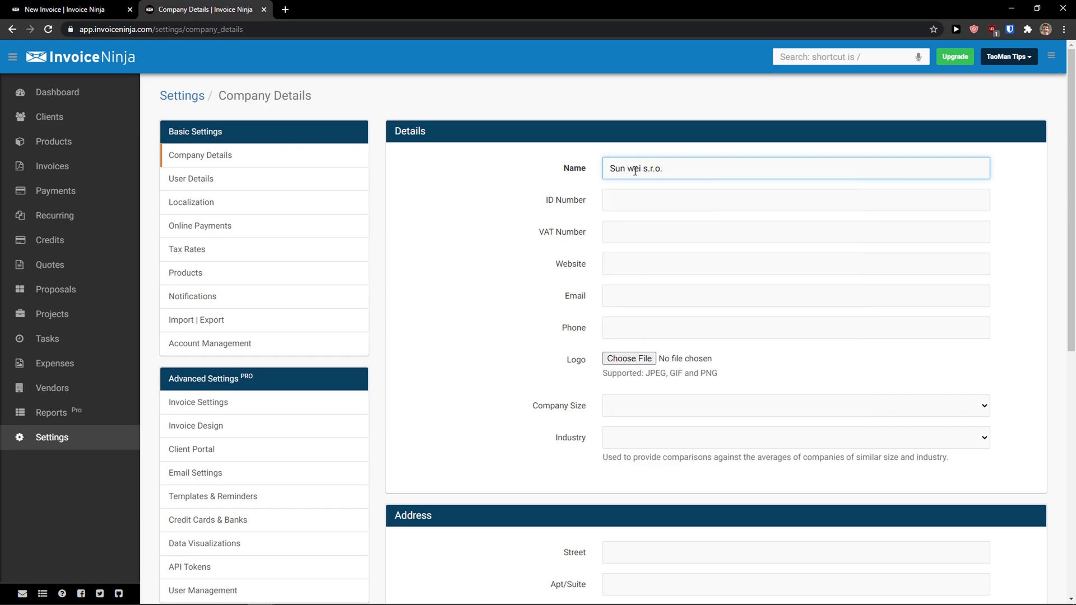
Autofill the company street address from a saved address and save the company details
scroll(590, 290, down, 4)
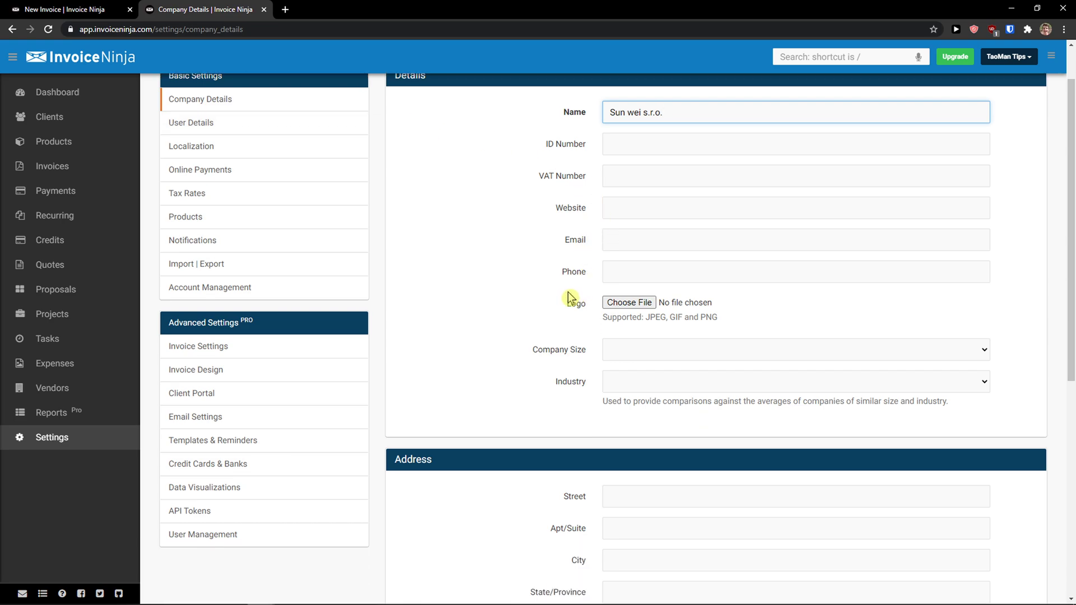
click(622, 330)
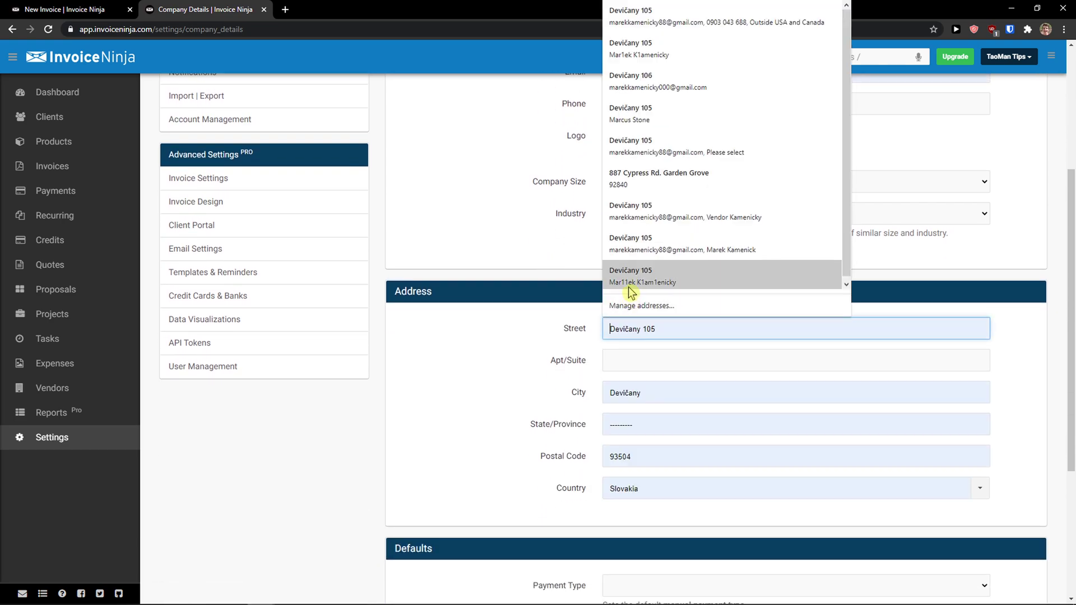
click(637, 185)
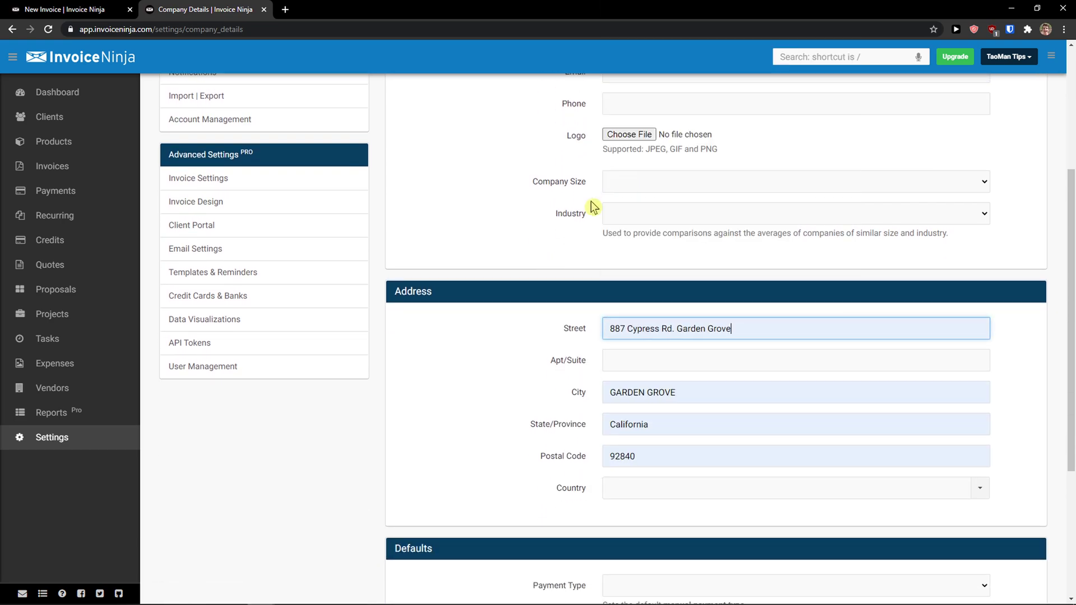
scroll(511, 325, down, 3)
scroll(512, 326, down, 2)
click(625, 356)
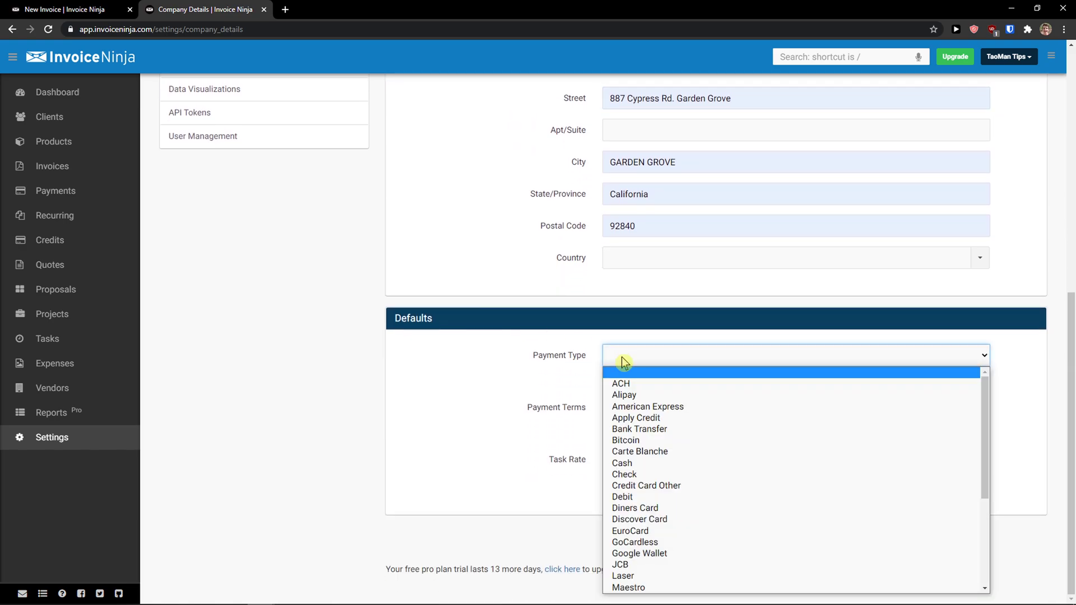
click(541, 355)
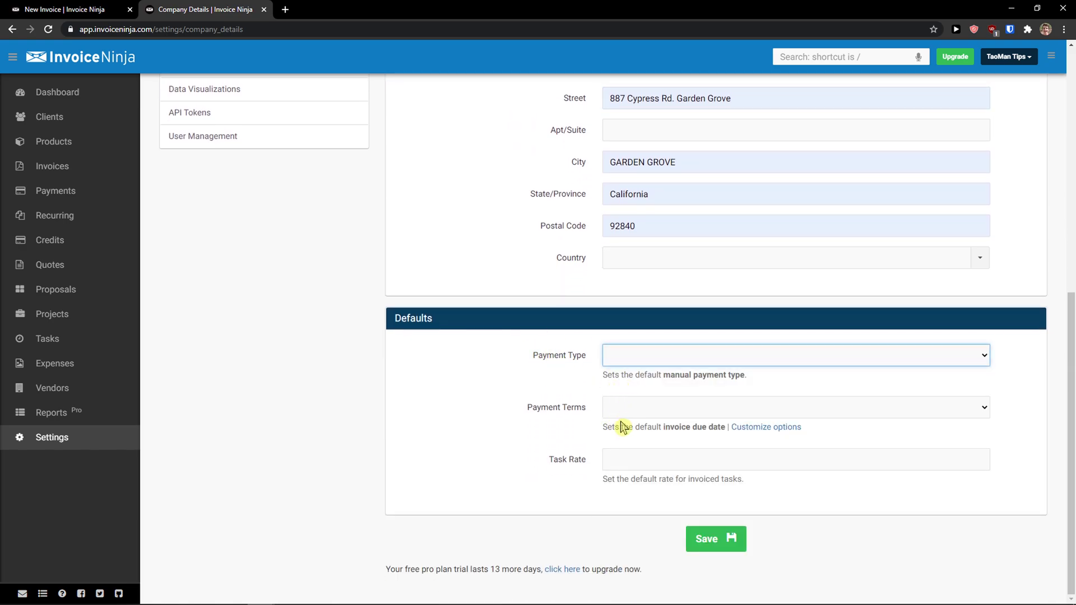
scroll(667, 448, up, 4)
scroll(678, 476, down, 4)
key(alt+Left)
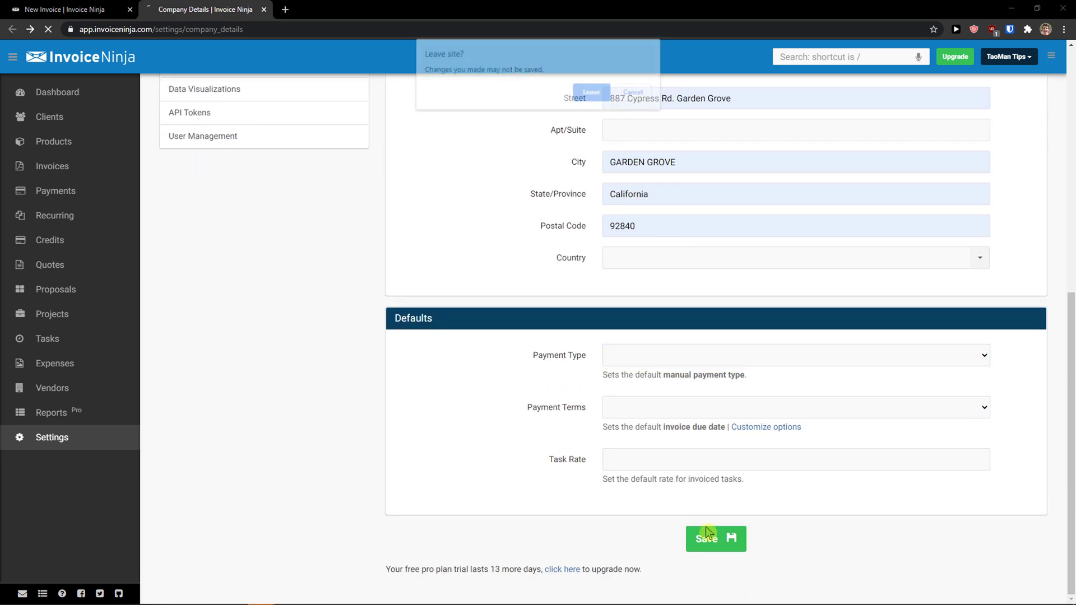
click(639, 95)
click(736, 536)
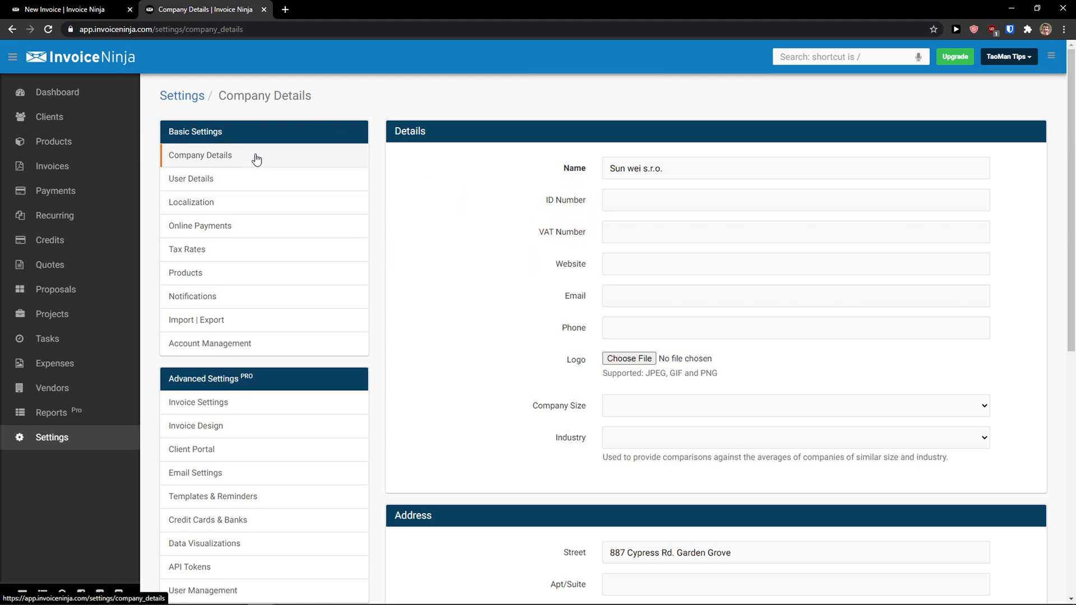
Reload the new invoice form so its preview shows Sun wei s.r.o. and its address
click(53, 166)
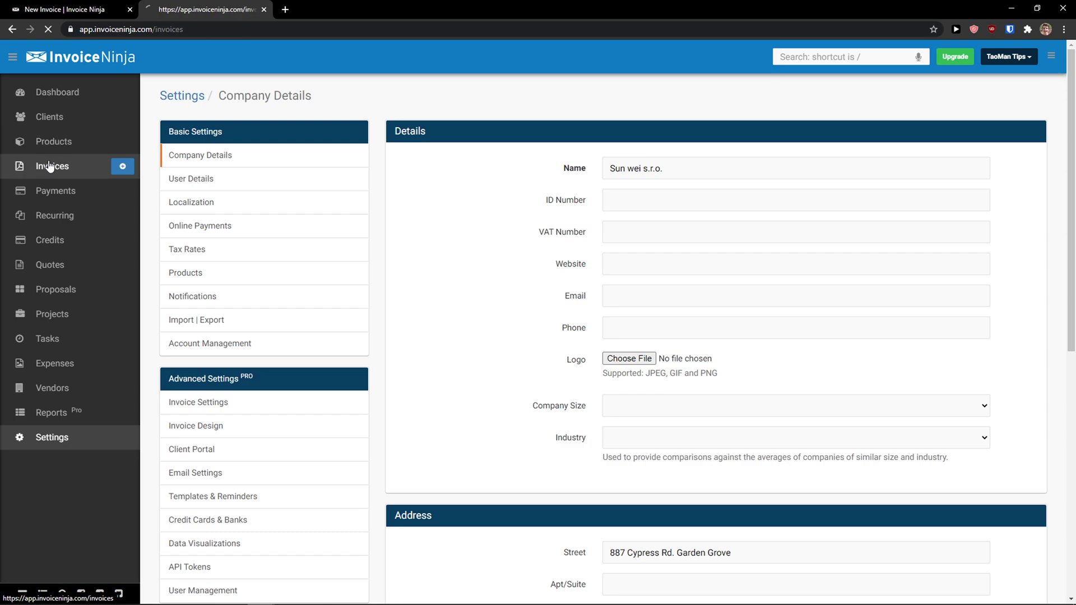
click(26, 10)
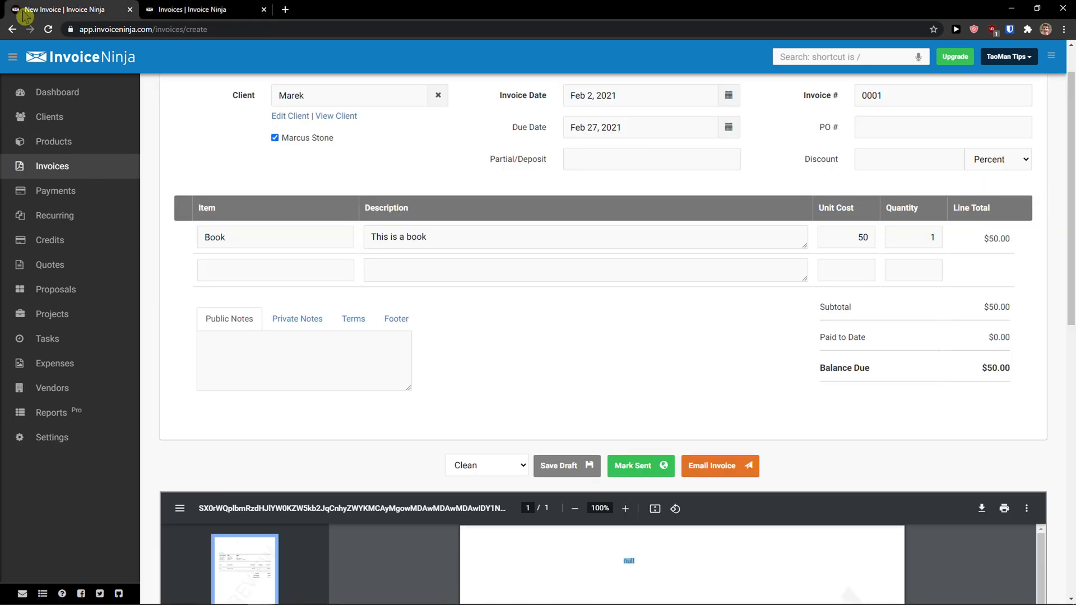
scroll(532, 337, down, 4)
scroll(524, 312, up, 2)
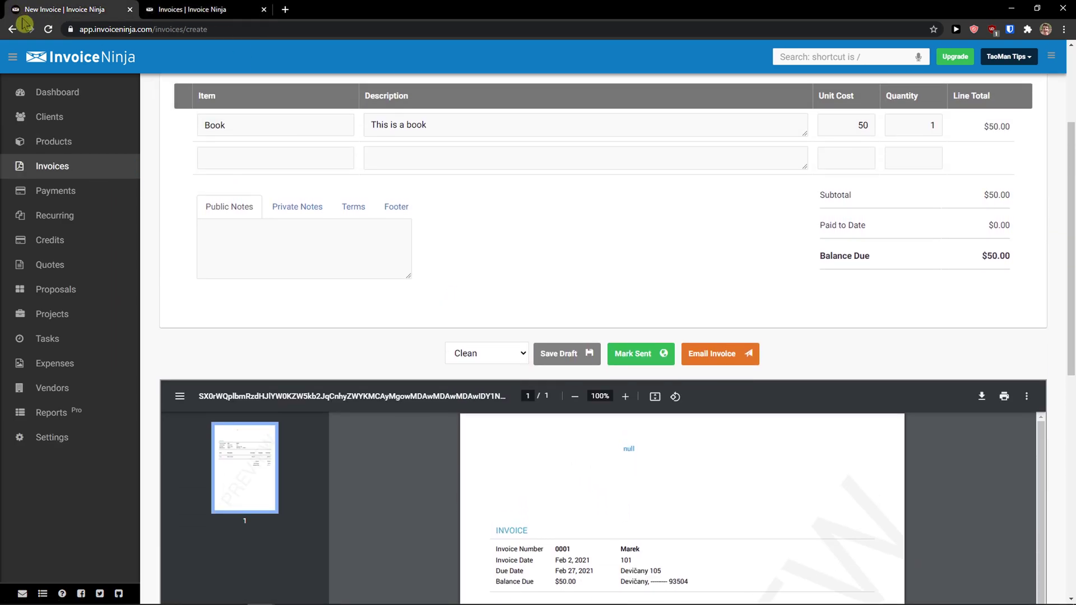
click(48, 30)
click(590, 92)
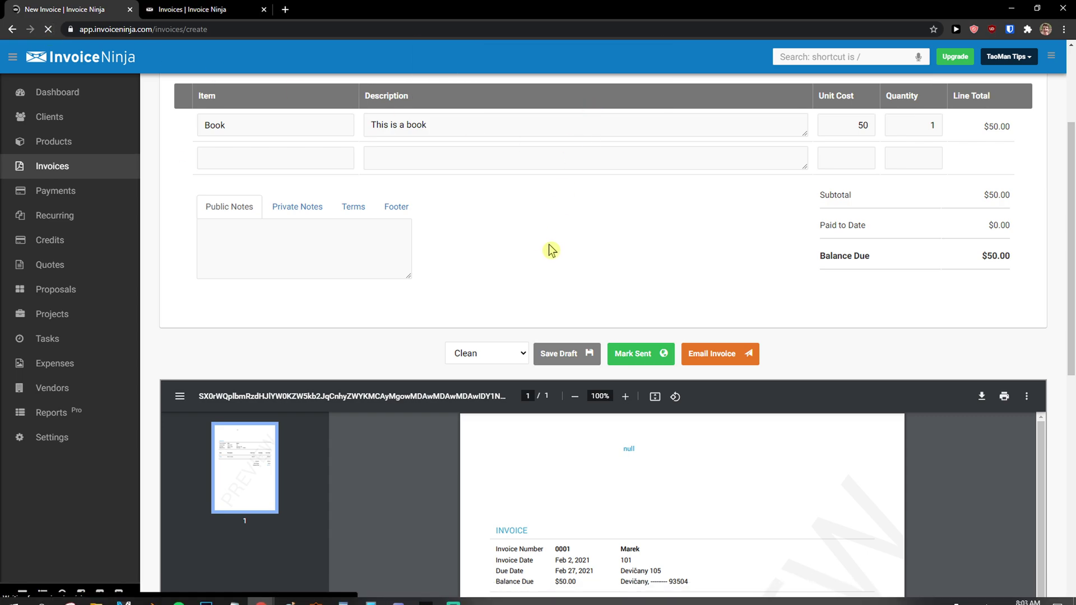
scroll(527, 375, down, 1)
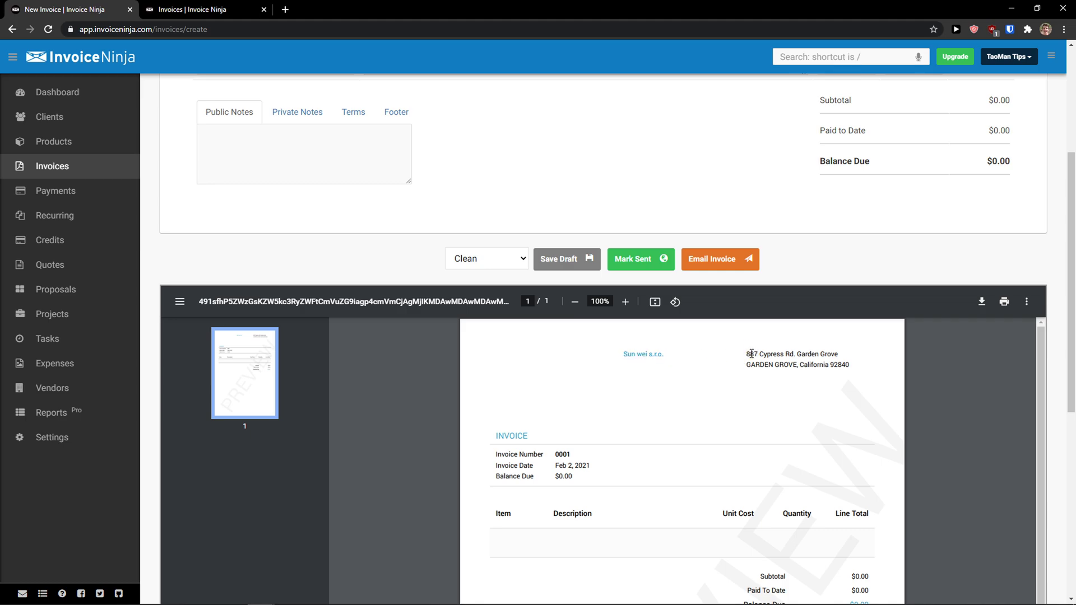
drag(752, 353, 1025, 415)
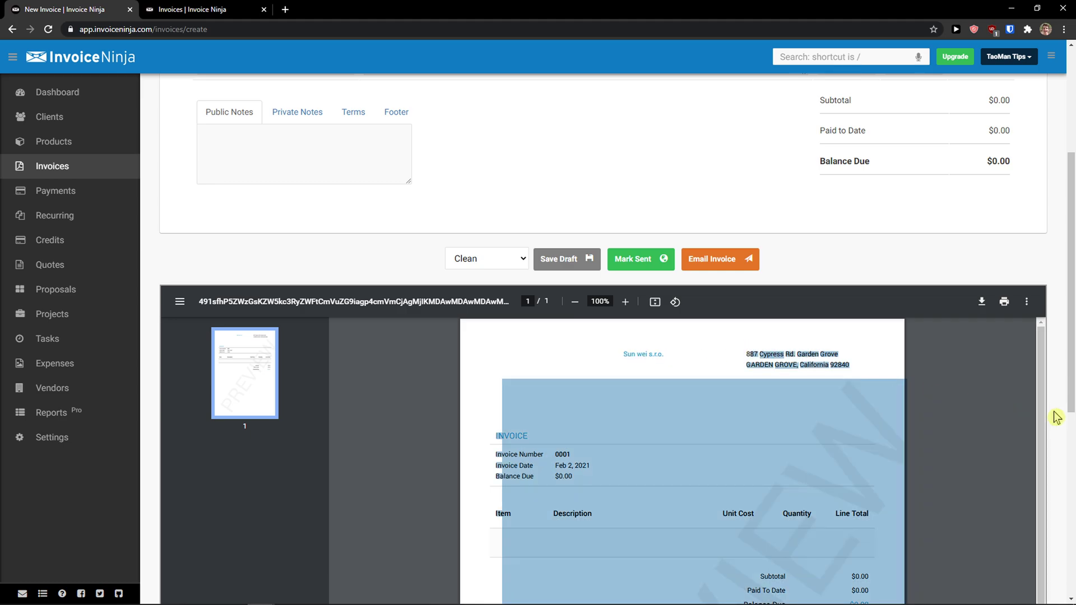
scroll(1048, 416, up, 4)
Bill invoice 0001 to the client, due Feb 4, 2021, with one Book line at $50.00
click(439, 146)
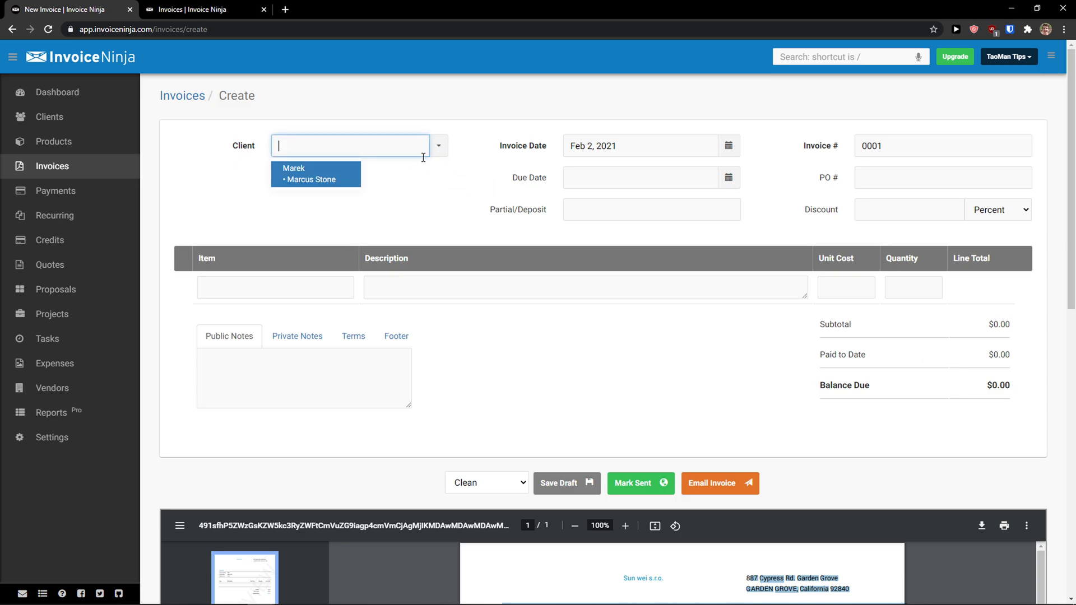
click(328, 176)
click(583, 178)
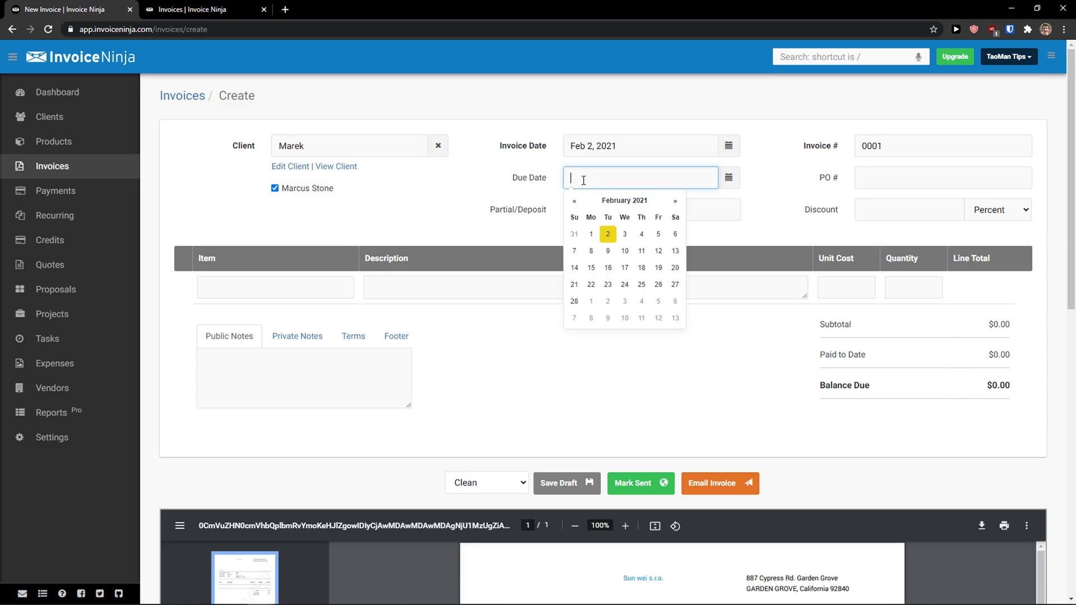
click(624, 237)
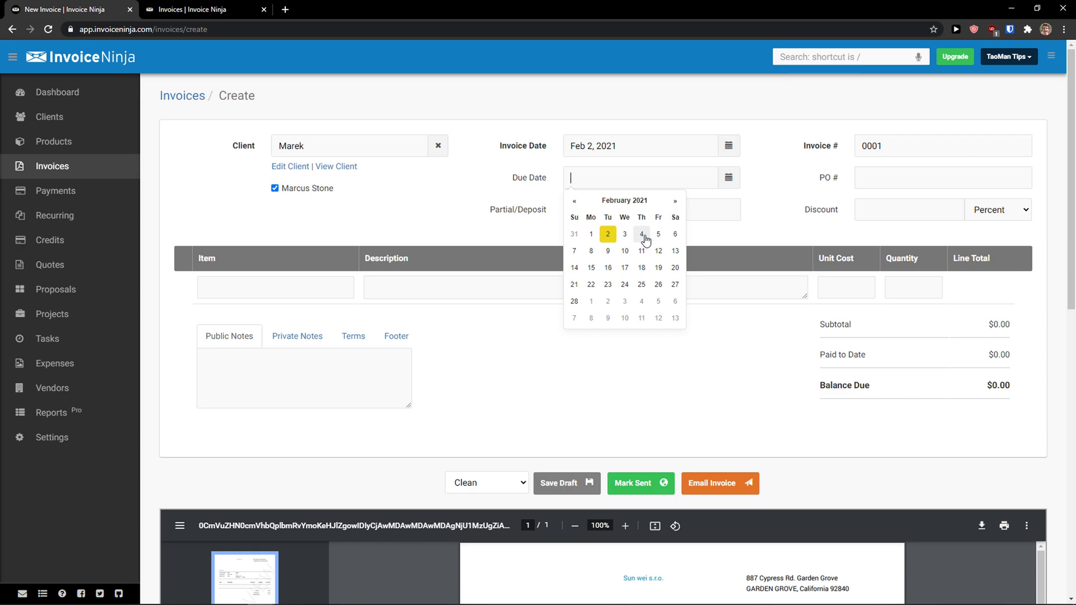
click(642, 234)
click(324, 287)
click(308, 307)
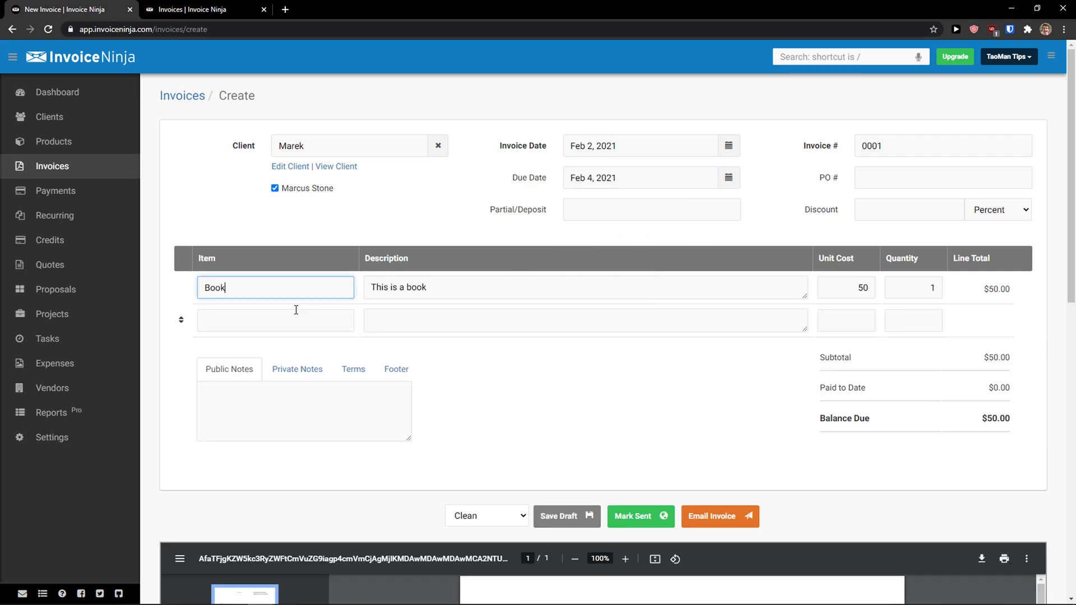
scroll(621, 397, down, 2)
scroll(566, 383, down, 1)
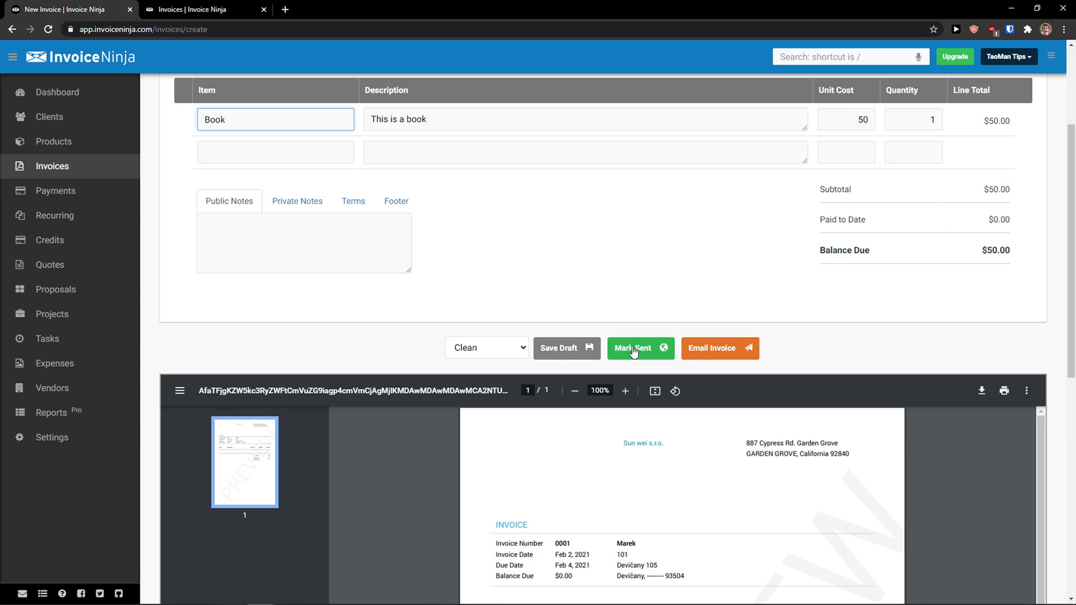
scroll(577, 352, down, 1)
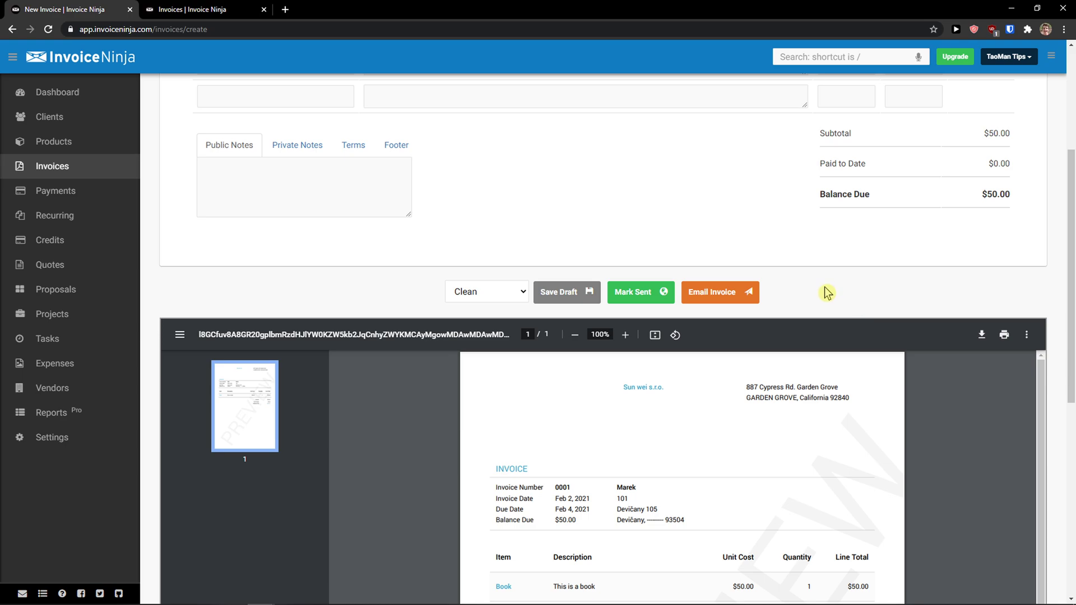
scroll(825, 292, down, 1)
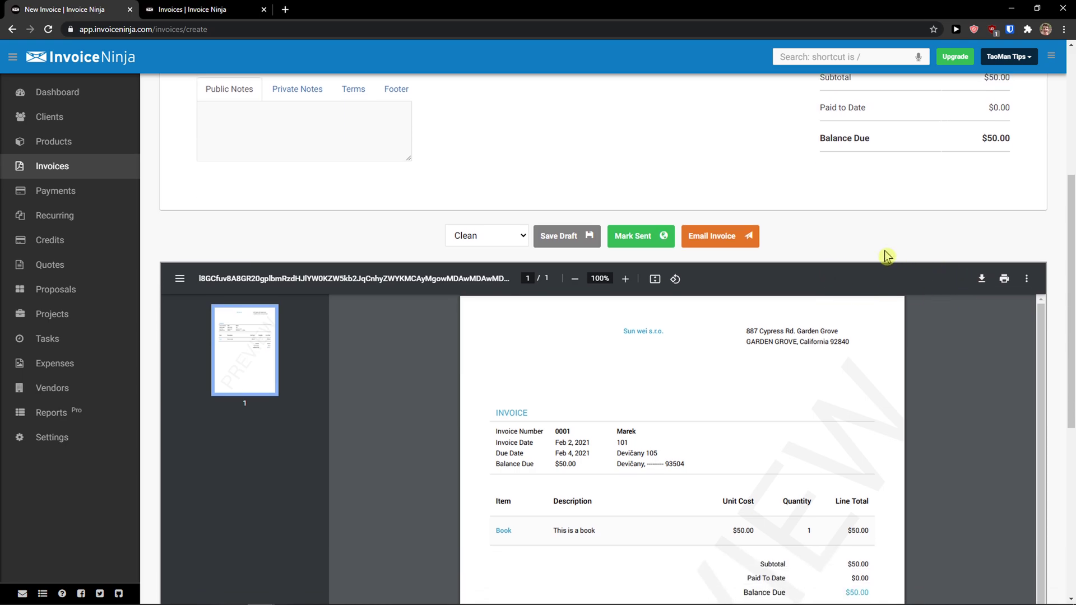
scroll(889, 257, down, 3)
Save the invoice preview to the Desktop as download.pdf and open it to verify
click(1027, 111)
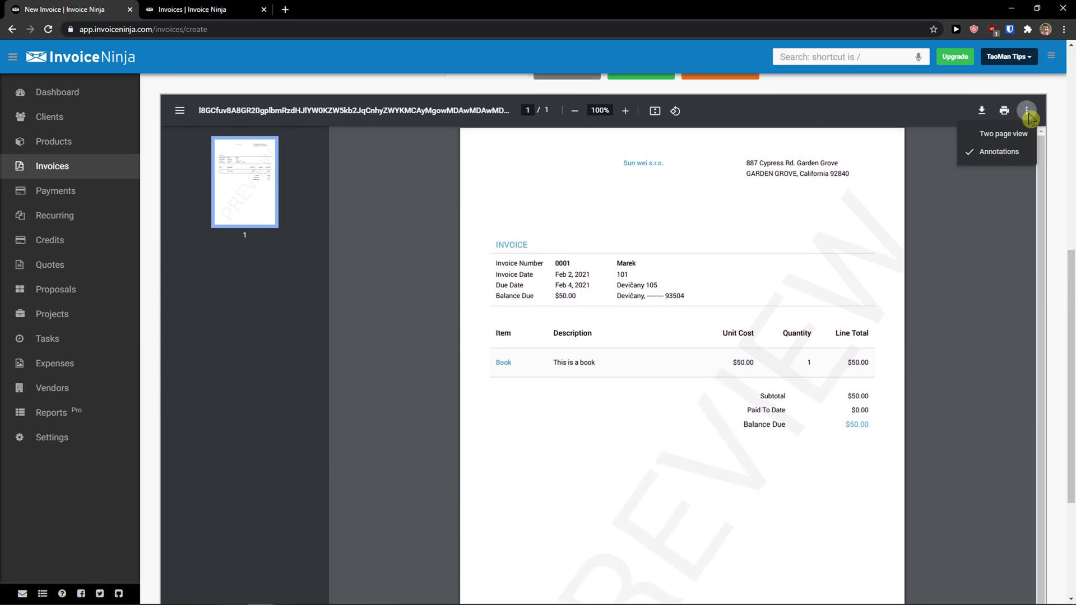
click(1003, 111)
click(982, 112)
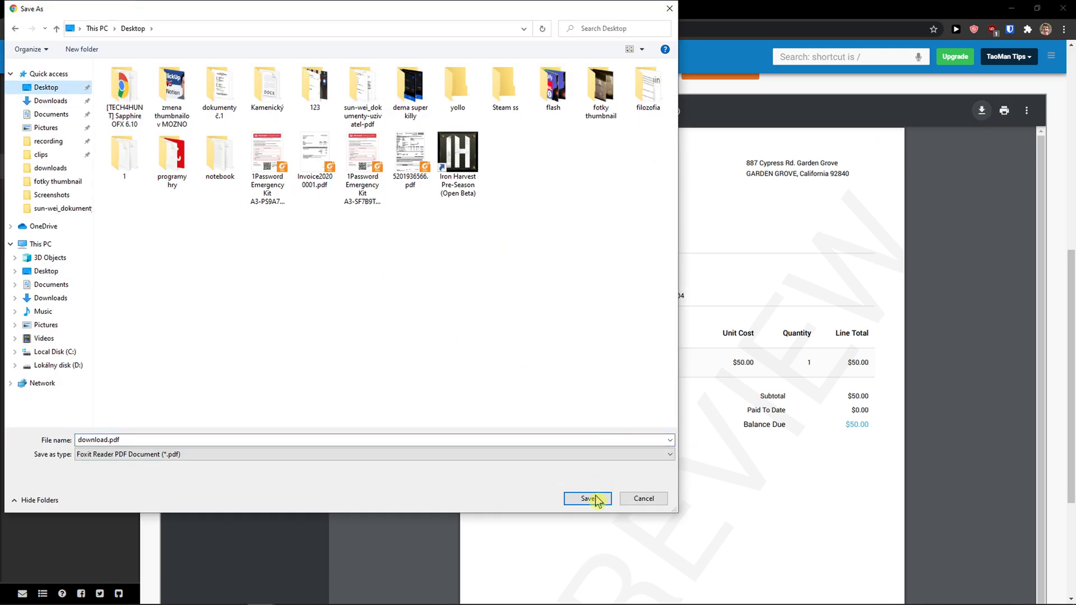
click(588, 498)
click(76, 588)
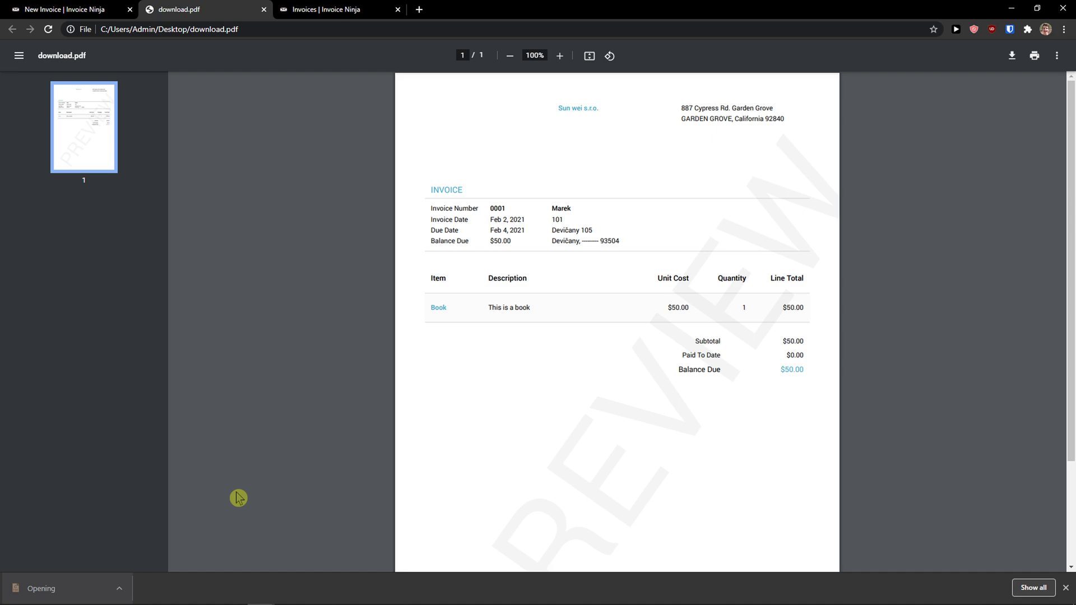
scroll(495, 358, down, 2)
scroll(353, 233, up, 2)
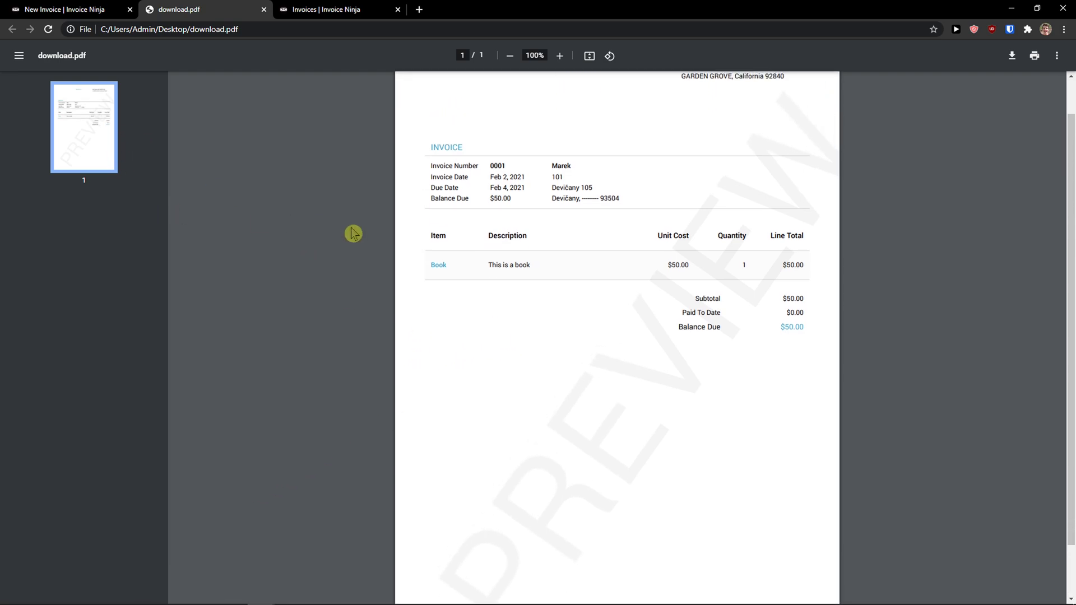
click(84, 9)
Save invoice 0001 and mark it as Sent with $50.00 balance due
scroll(325, 192, up, 8)
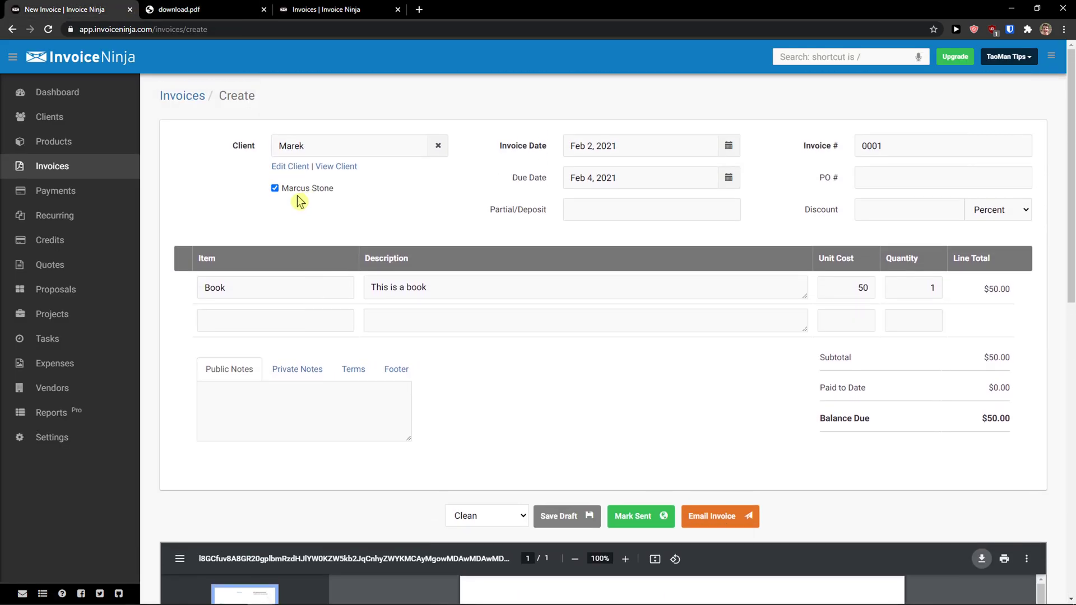
scroll(264, 204, down, 5)
scroll(257, 209, up, 5)
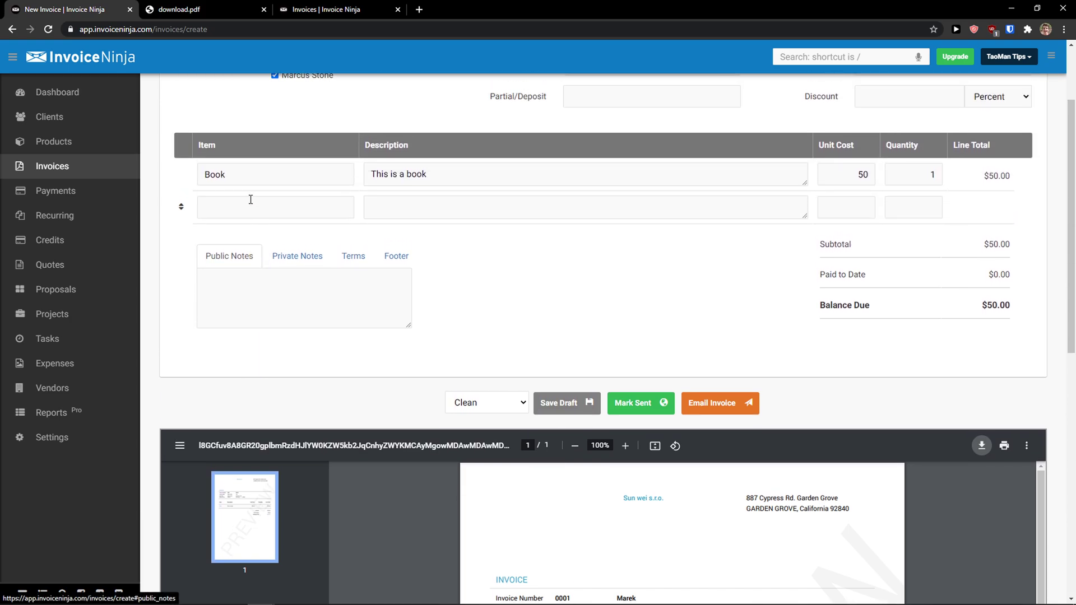
click(54, 194)
click(635, 94)
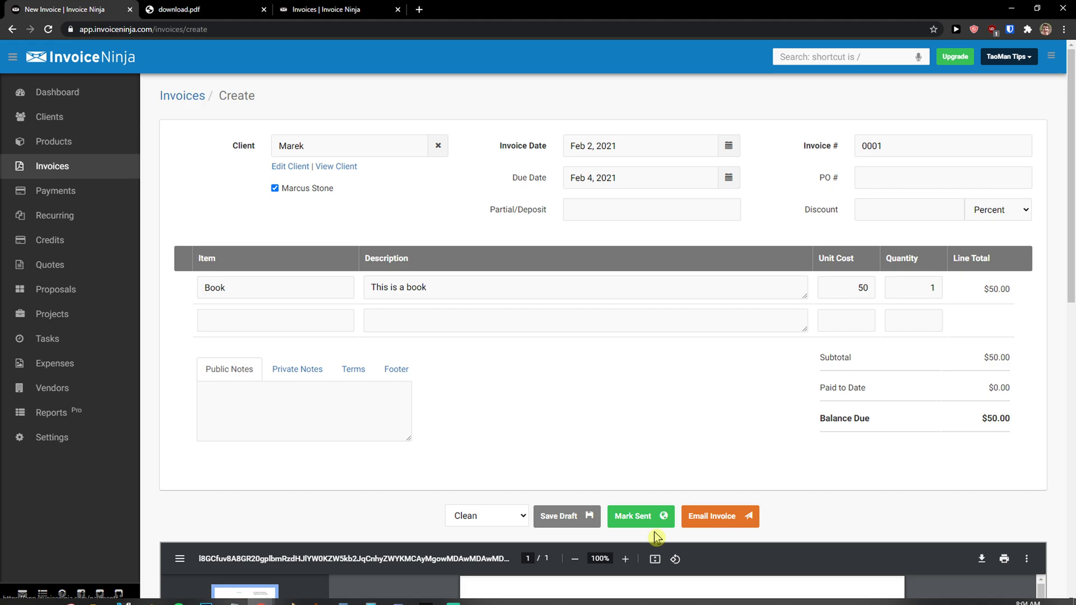
click(567, 517)
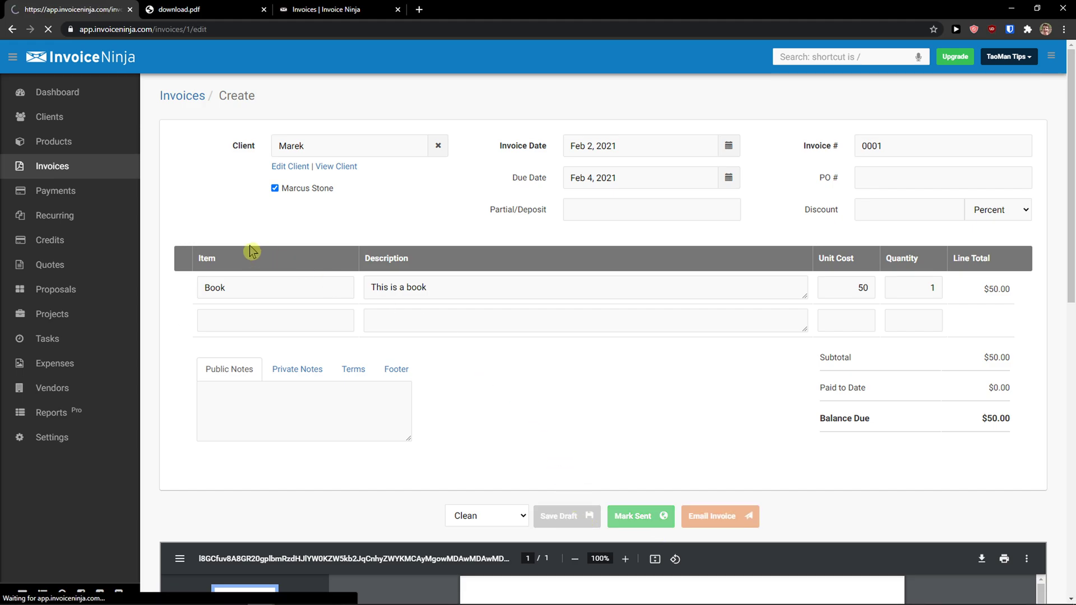
scroll(644, 489, down, 1)
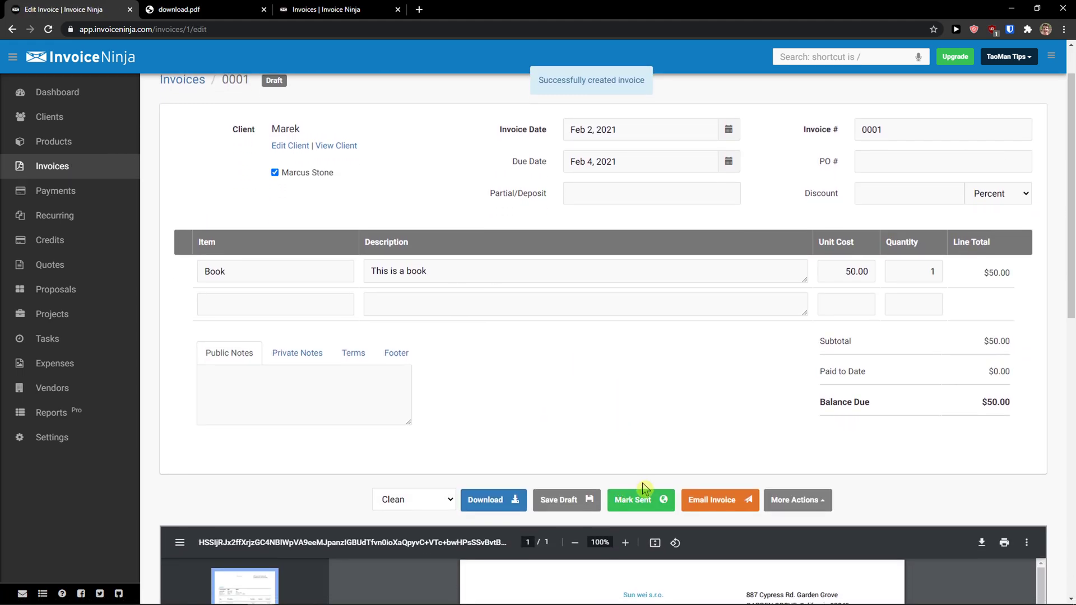
click(644, 507)
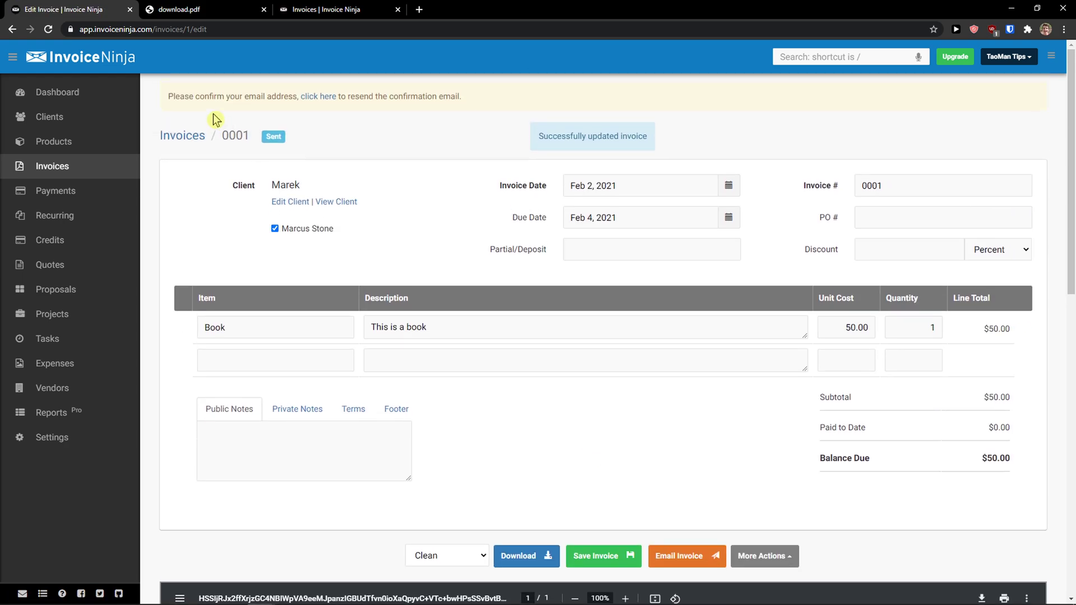
scroll(409, 202, down, 1)
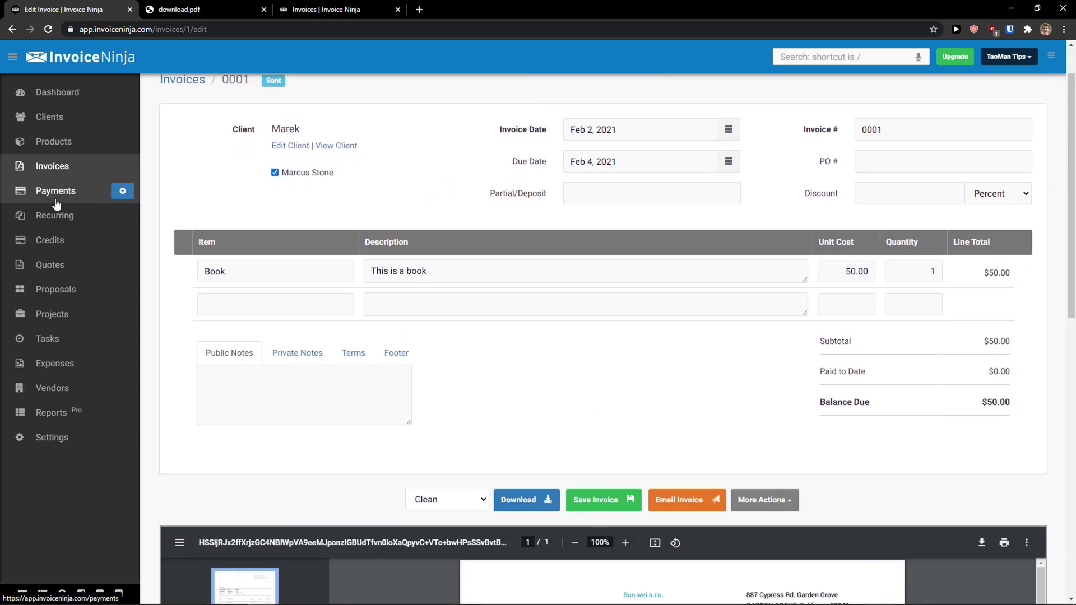
Record a $50.00 Cash payment from the client against invoice 0001 and confirm it shows Paid
click(56, 191)
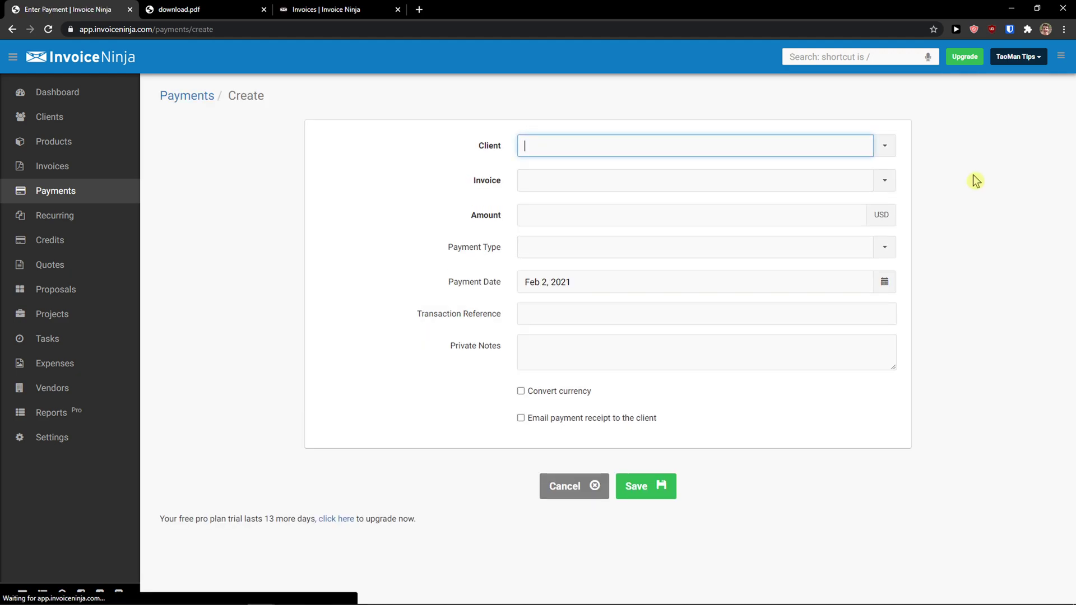
click(884, 146)
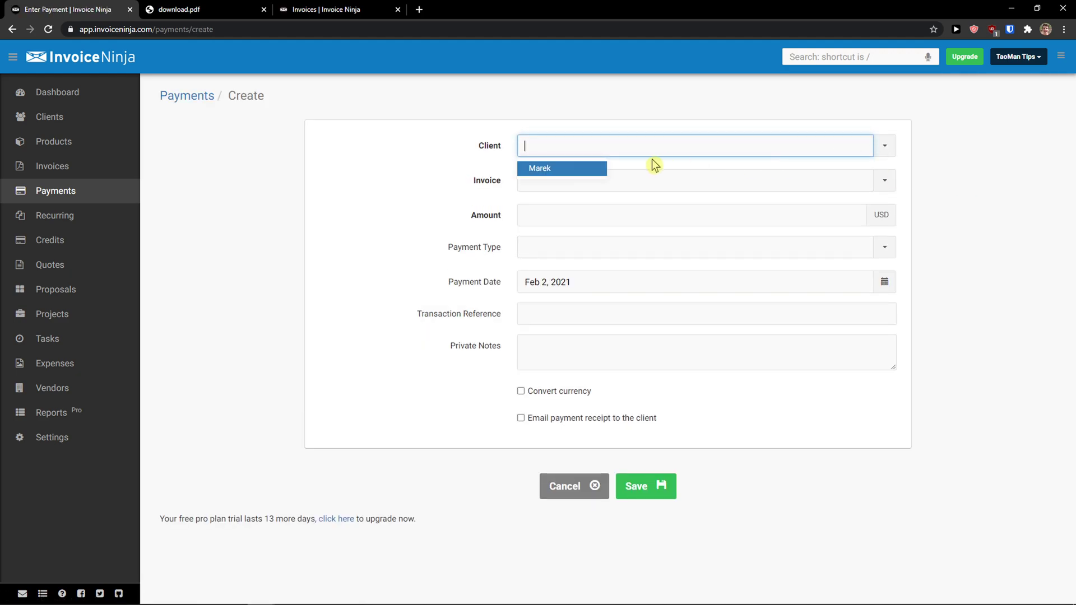
click(595, 167)
click(886, 181)
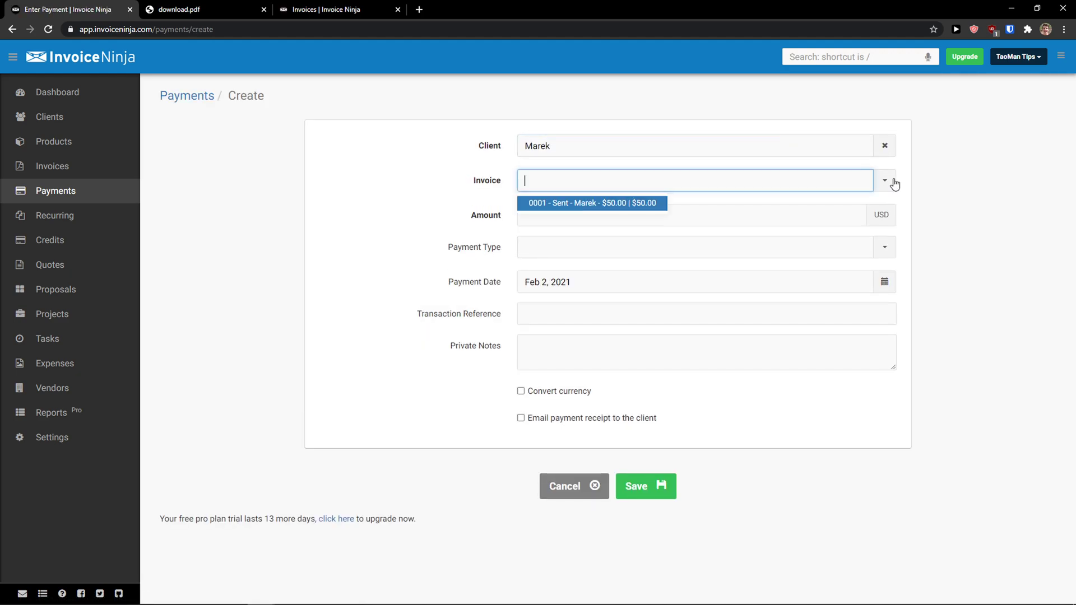
click(637, 204)
drag(535, 216, 518, 216)
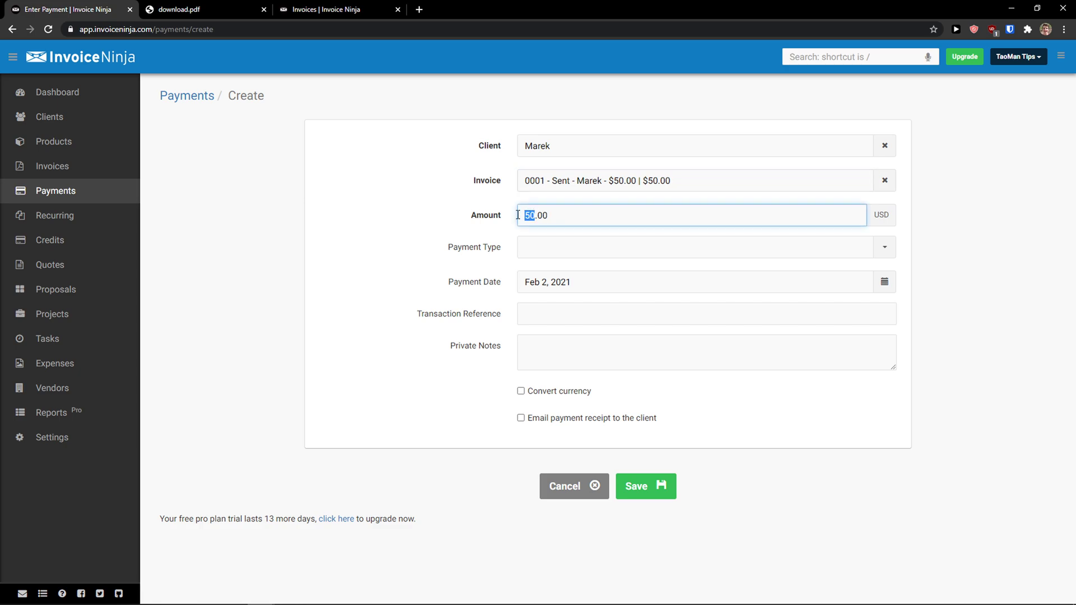
click(887, 253)
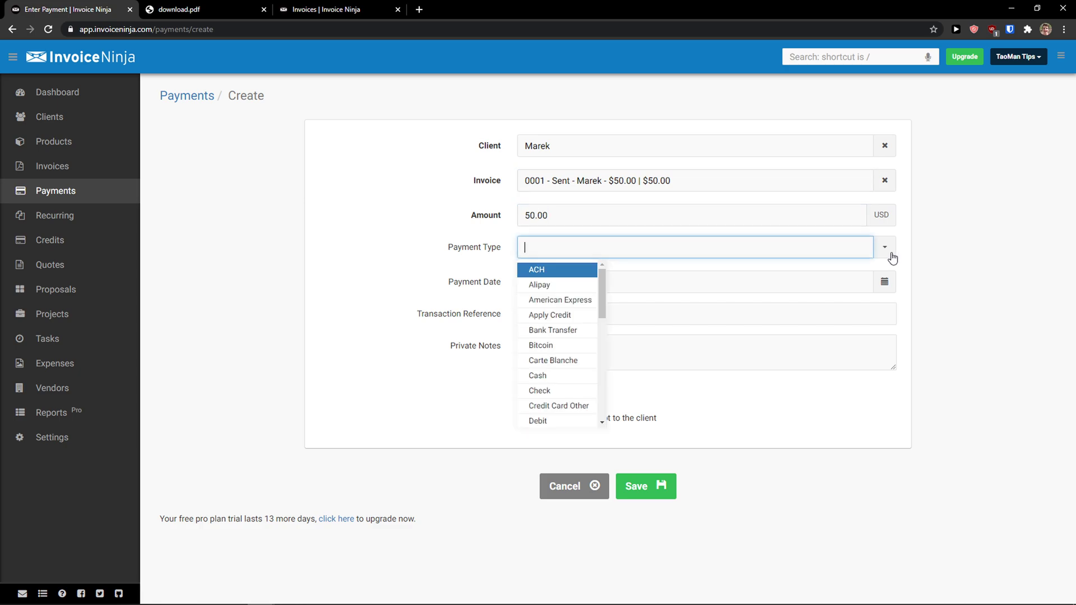
scroll(567, 291, down, 2)
click(567, 270)
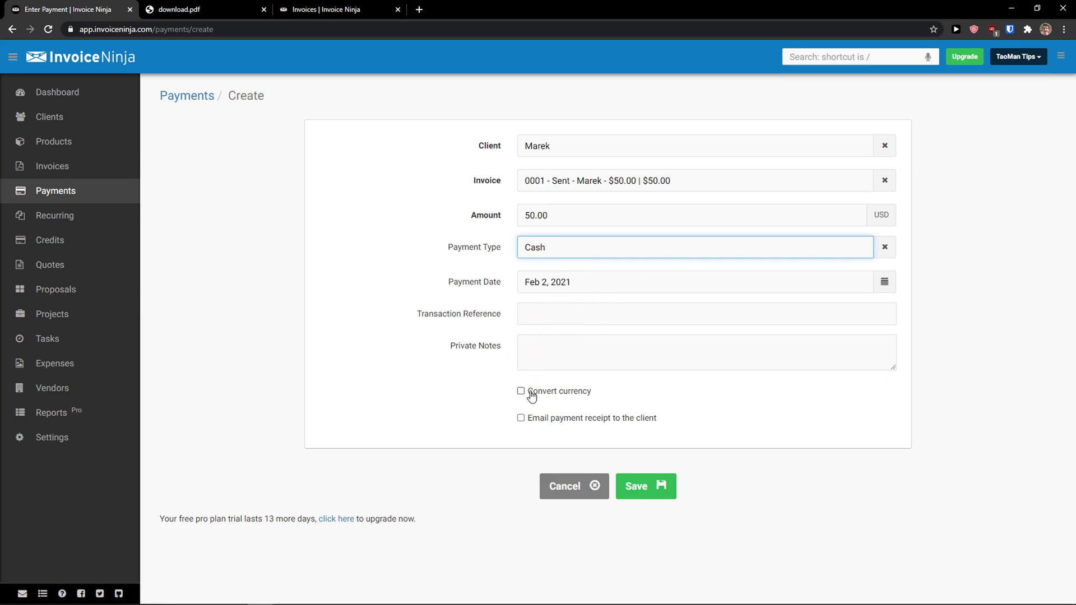
click(650, 486)
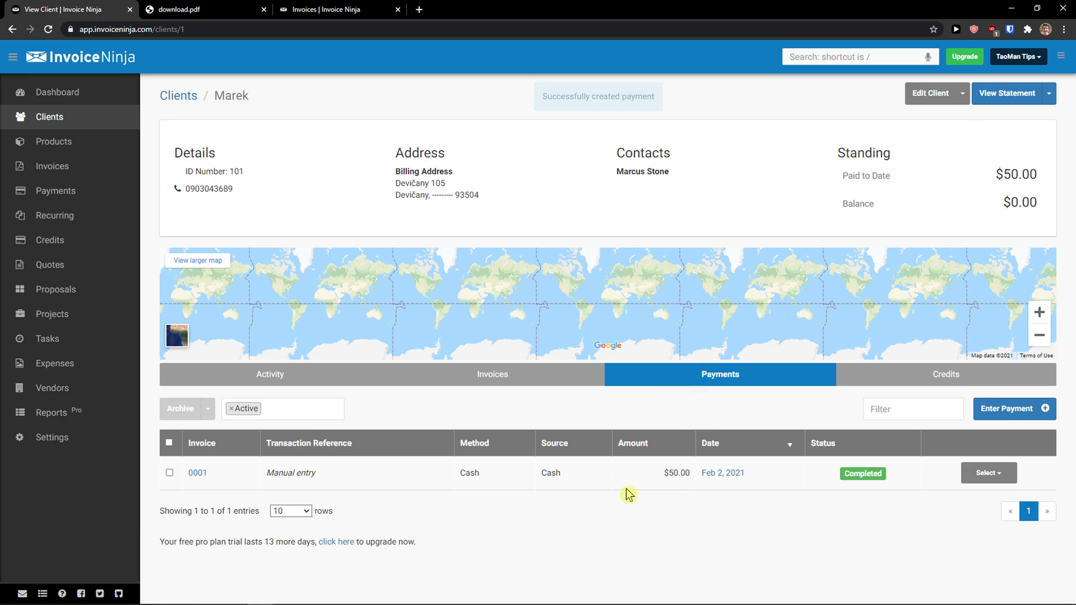
click(505, 376)
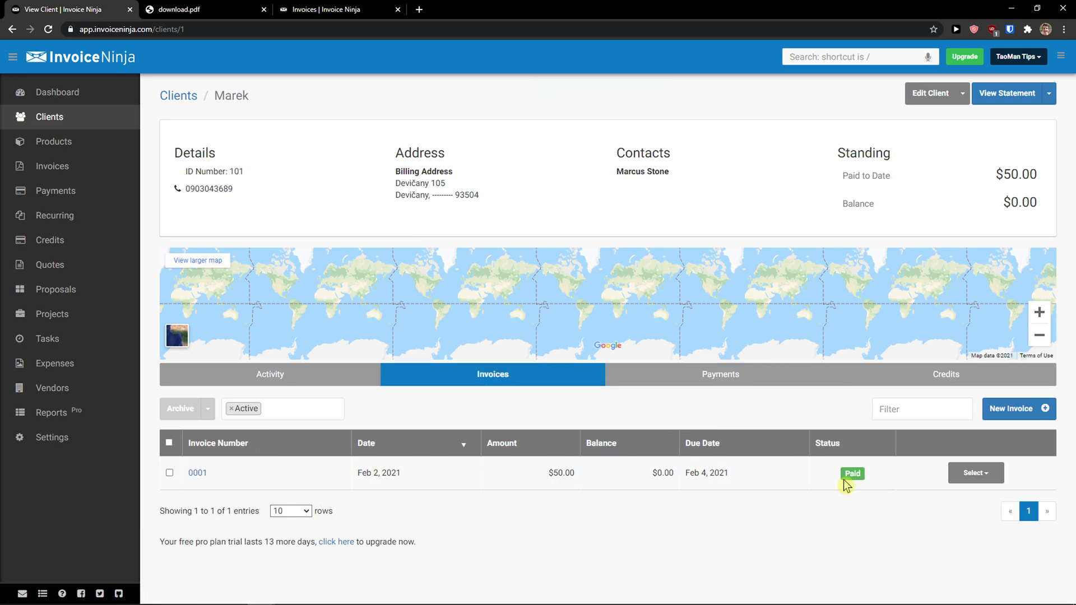
click(684, 382)
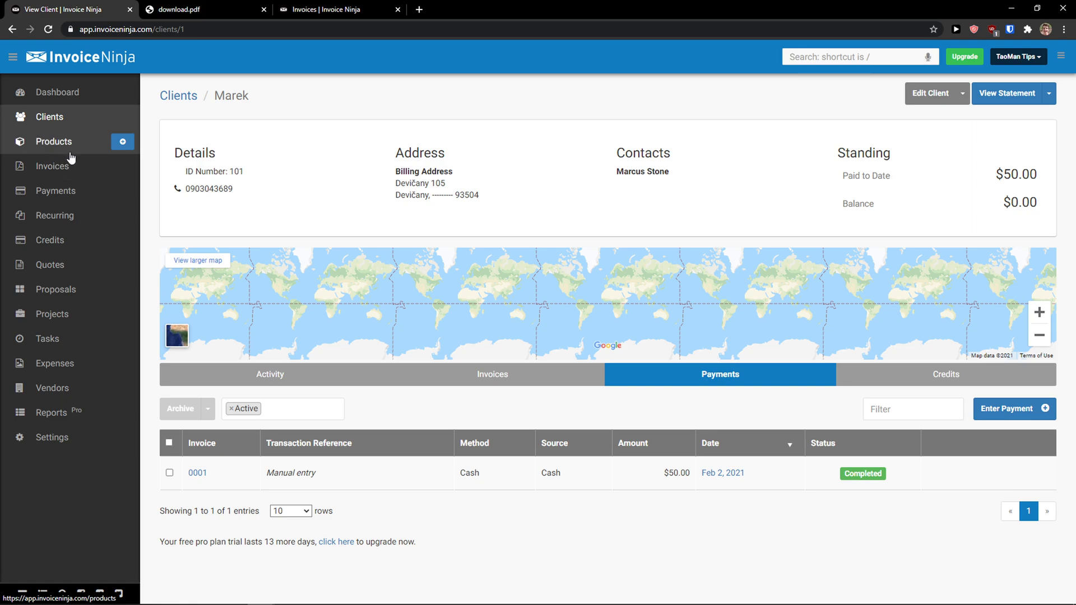
Start a new recurring invoice for Marek with one Book line at $50.00
click(60, 220)
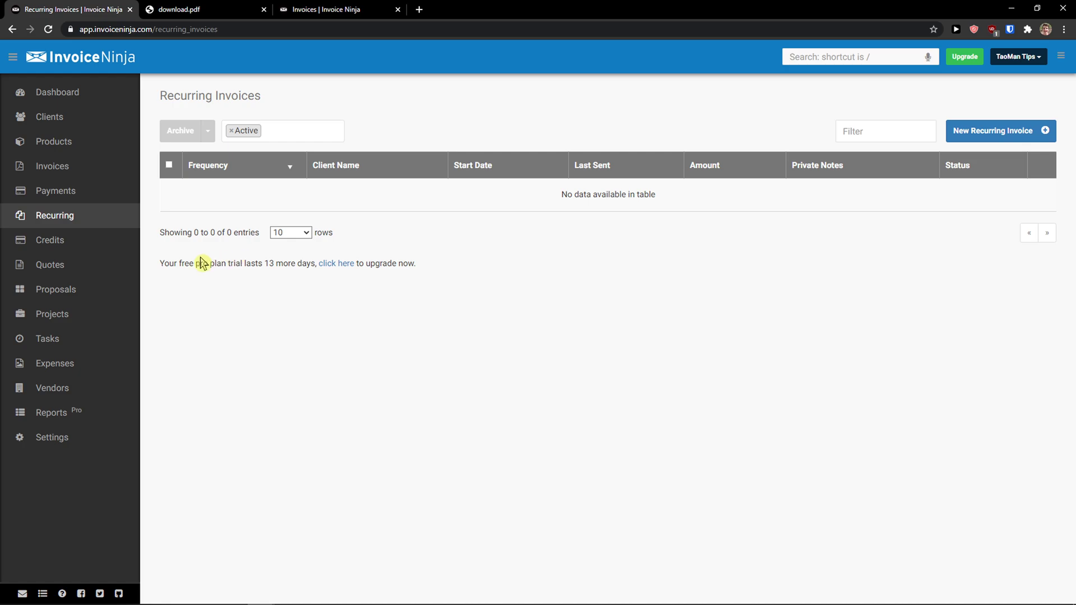
click(976, 138)
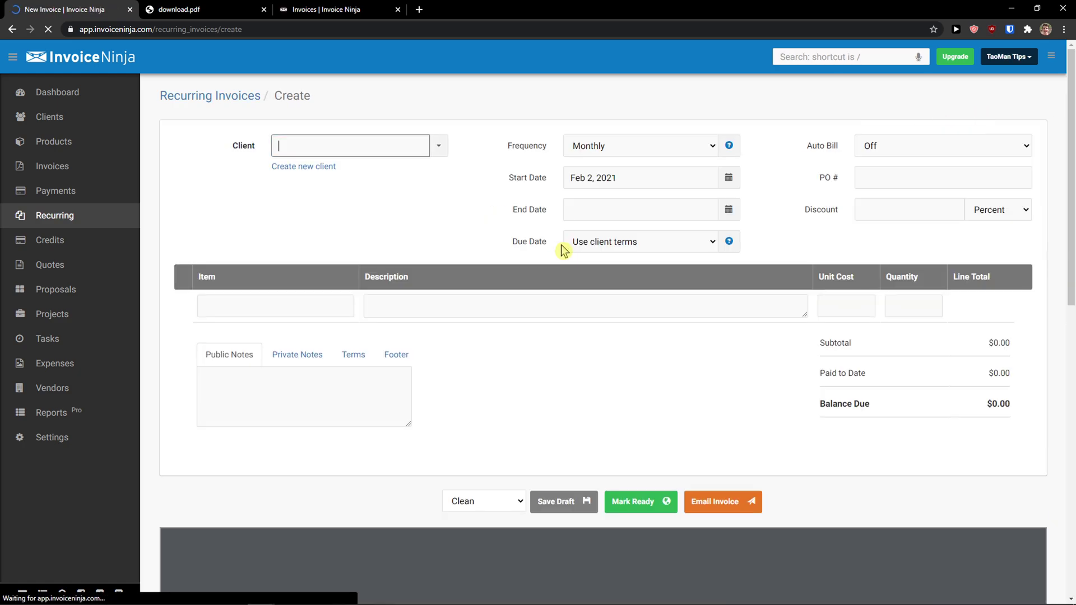
click(418, 154)
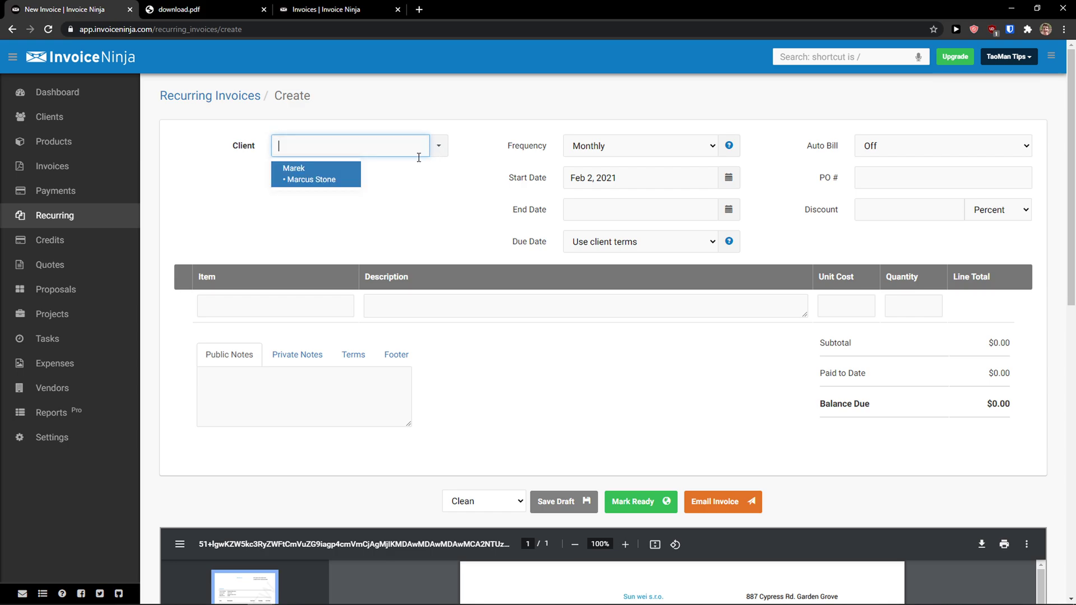
click(344, 174)
click(324, 302)
click(310, 329)
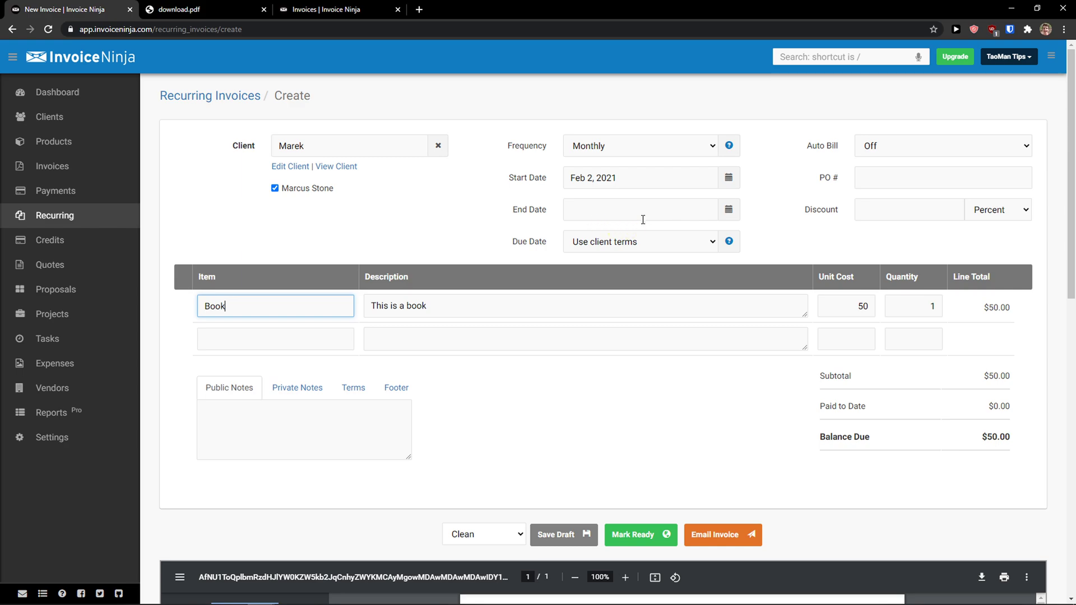
Keep the frequency Monthly and set the end date to Feb 25, 2021
click(643, 150)
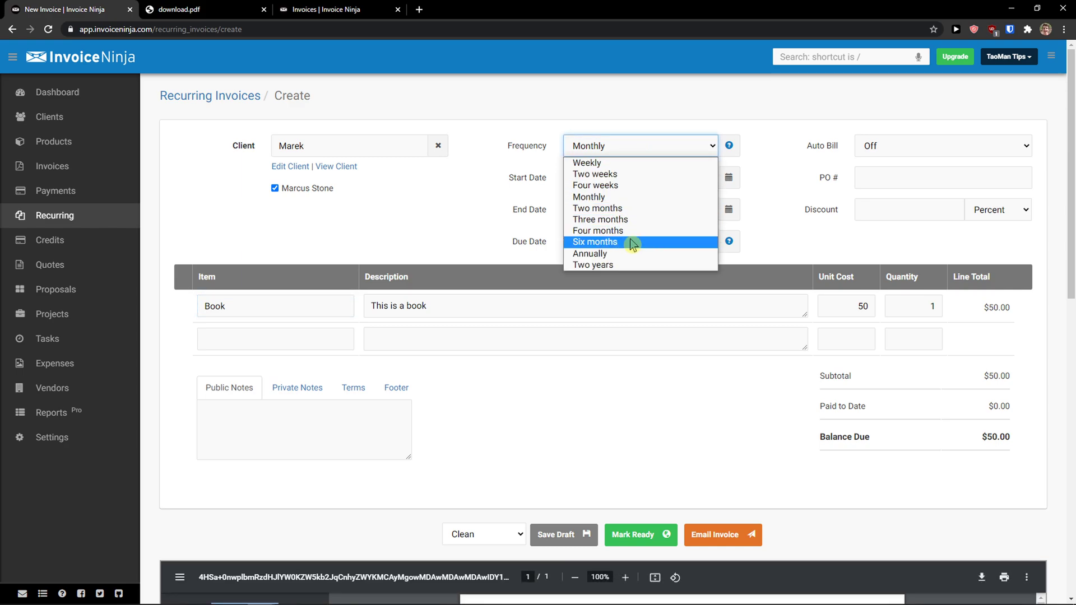
key(Escape)
click(602, 209)
click(642, 317)
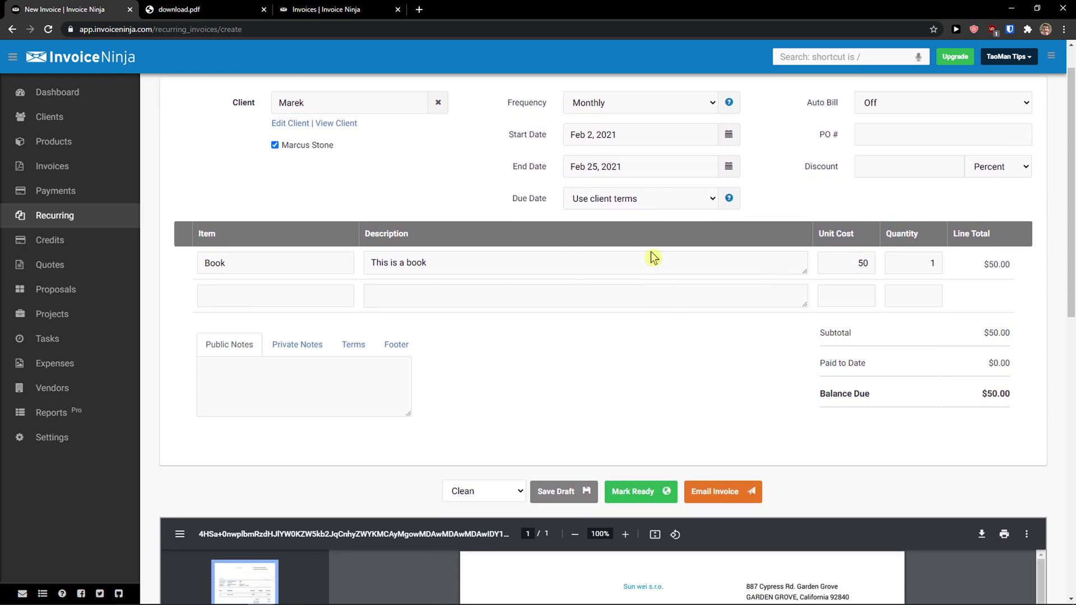
scroll(640, 281, down, 7)
scroll(715, 200, up, 7)
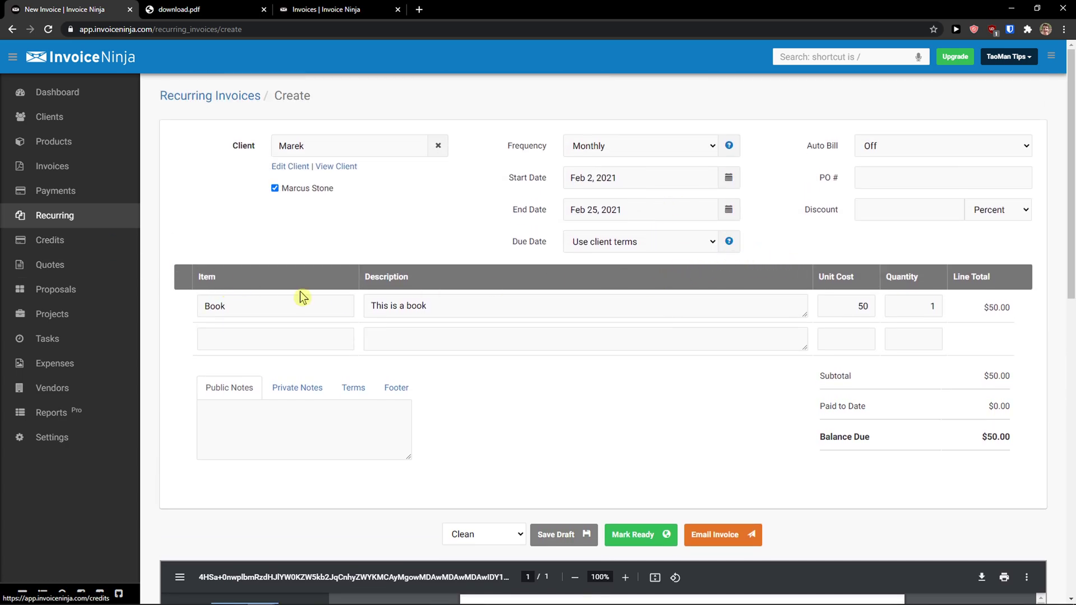
Leave the recurring invoice unsaved and save a $25.00 credit for client Marek
click(61, 240)
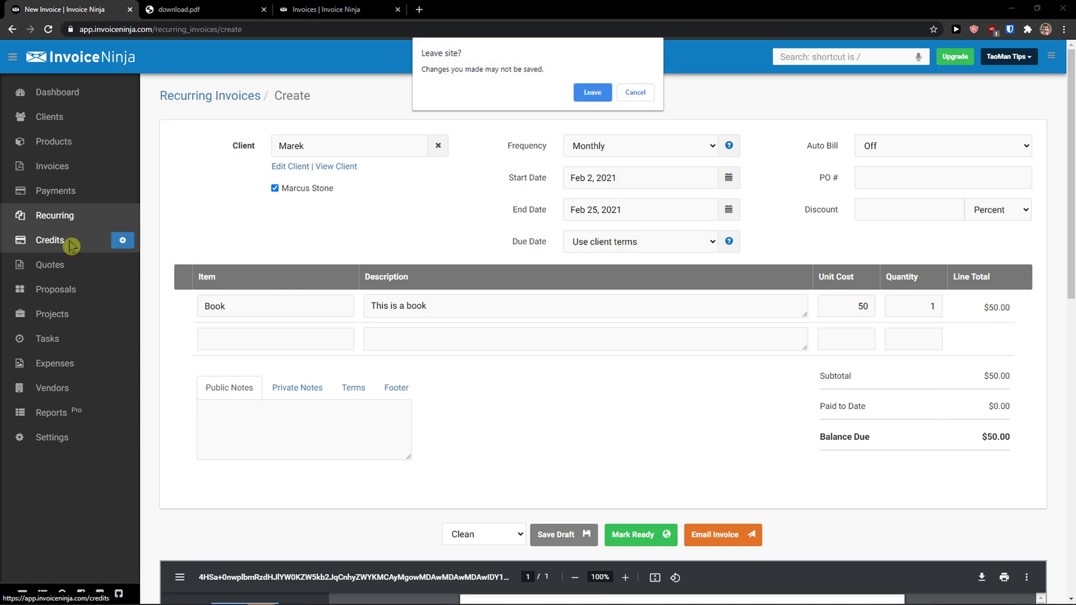
click(589, 91)
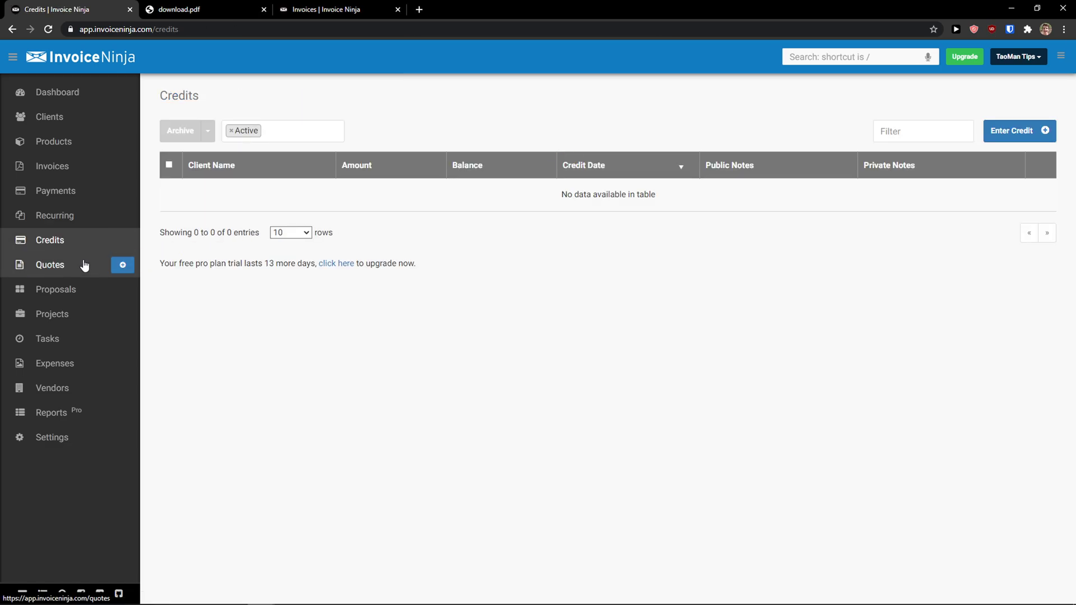
click(1022, 122)
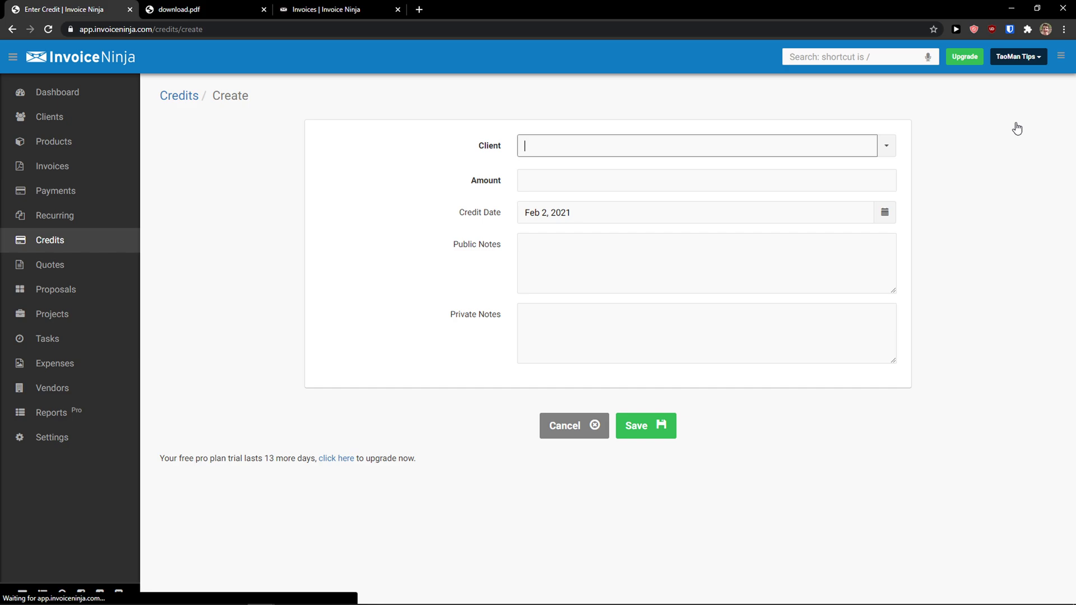
click(874, 153)
click(577, 171)
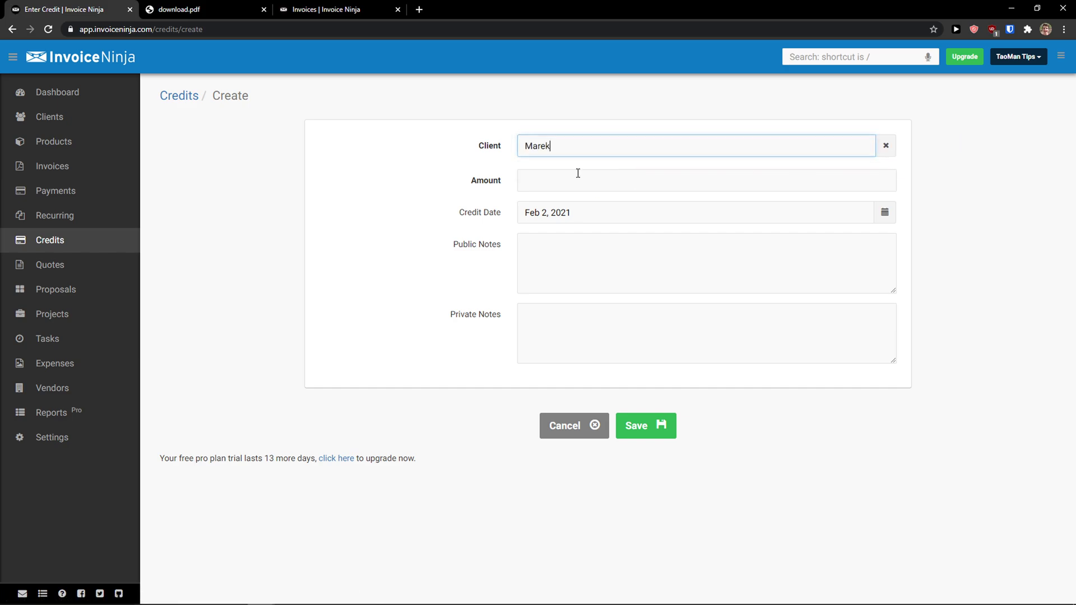
click(587, 180)
text(25)
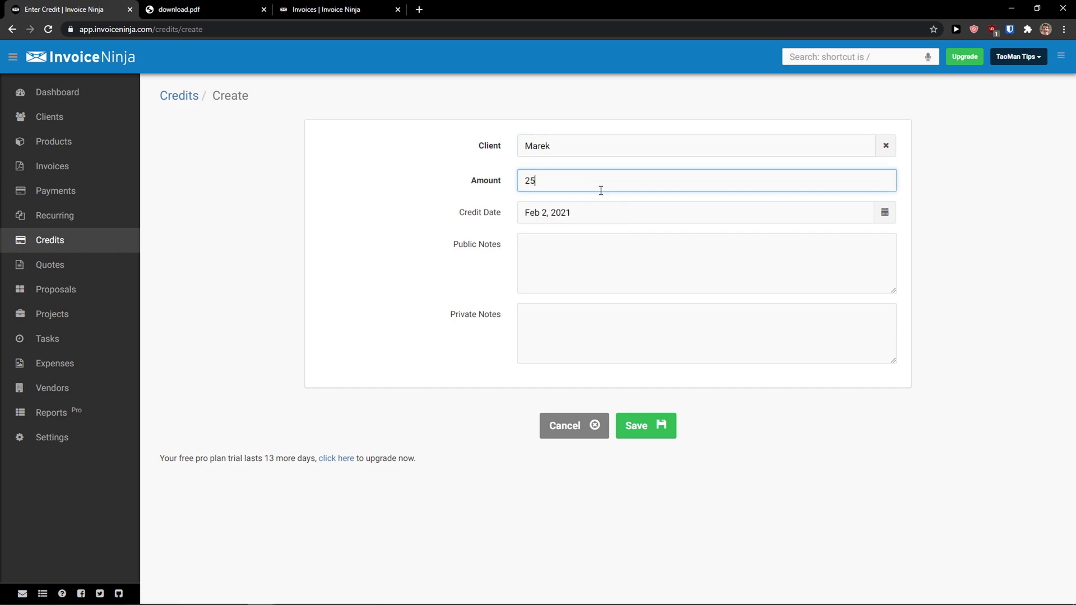
click(588, 307)
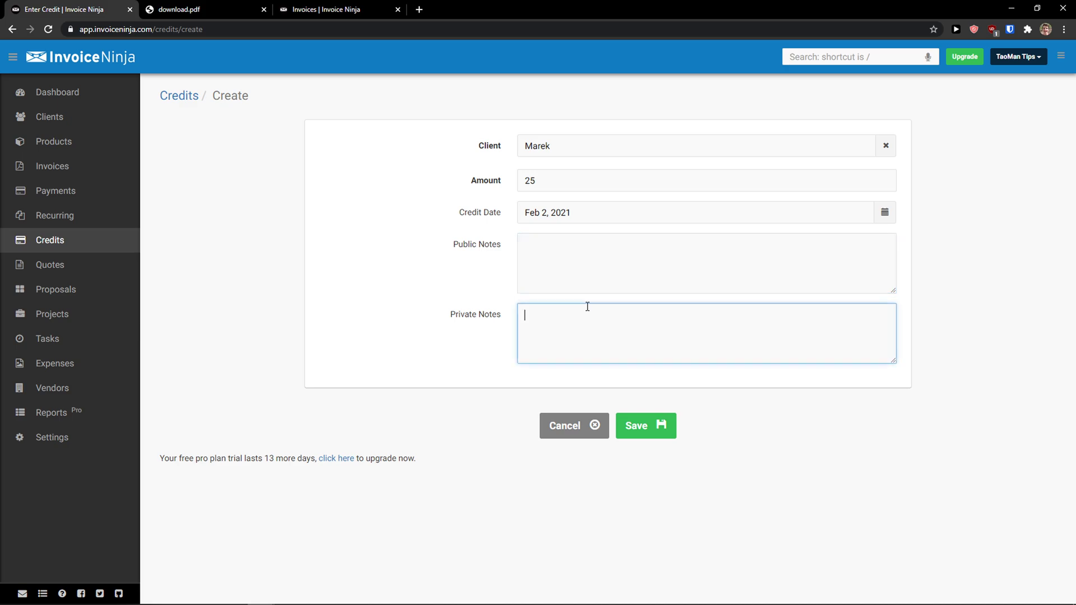
click(641, 426)
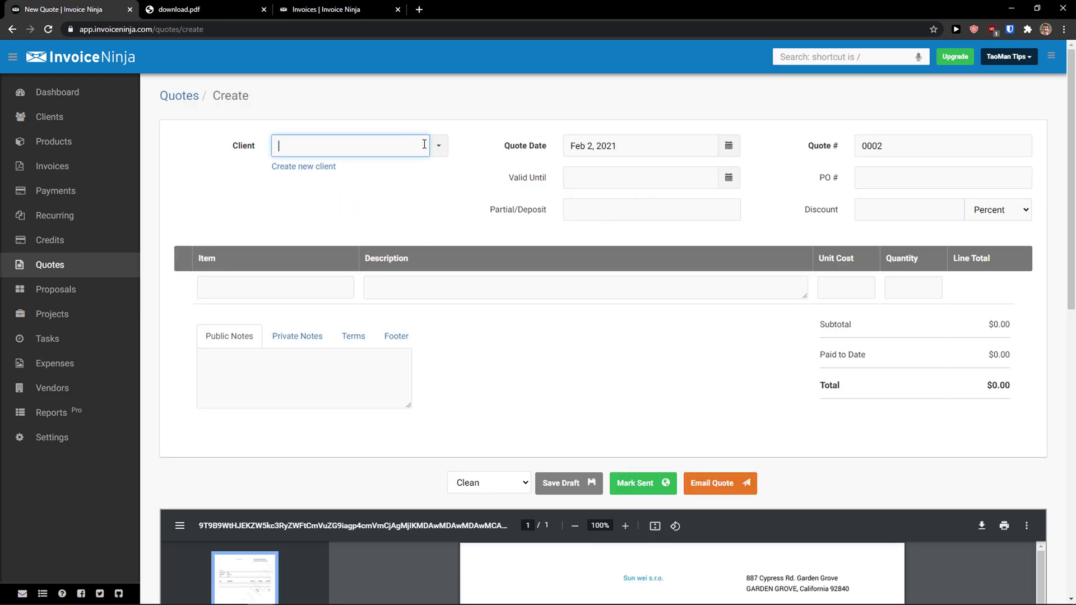
Fill quote 0002 for Marek with the Book product at quantity 3, totalling $150.00
click(424, 144)
click(334, 173)
click(279, 292)
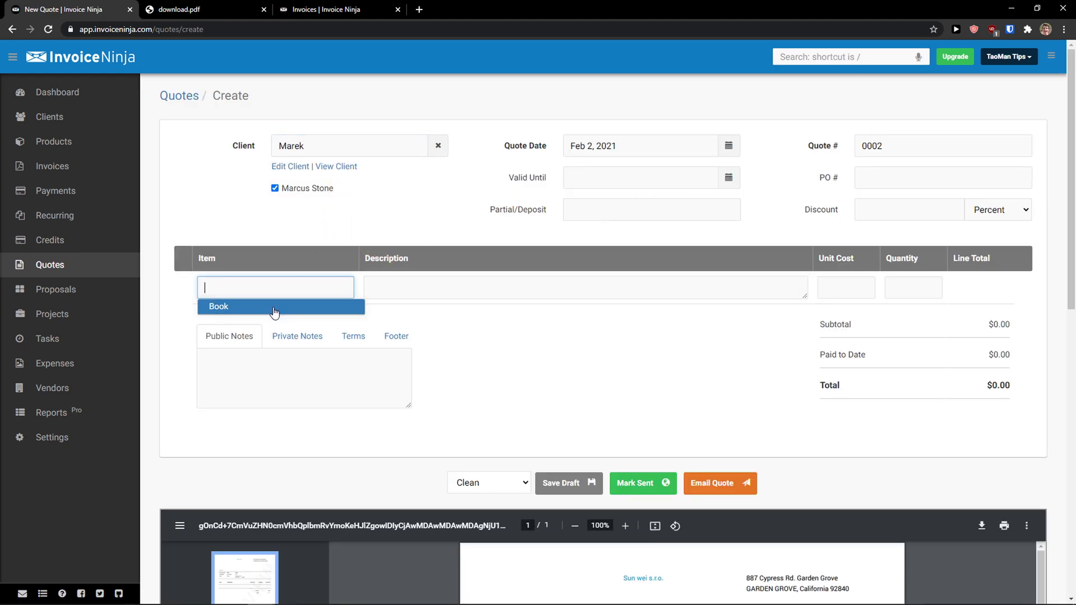
click(274, 307)
click(940, 288)
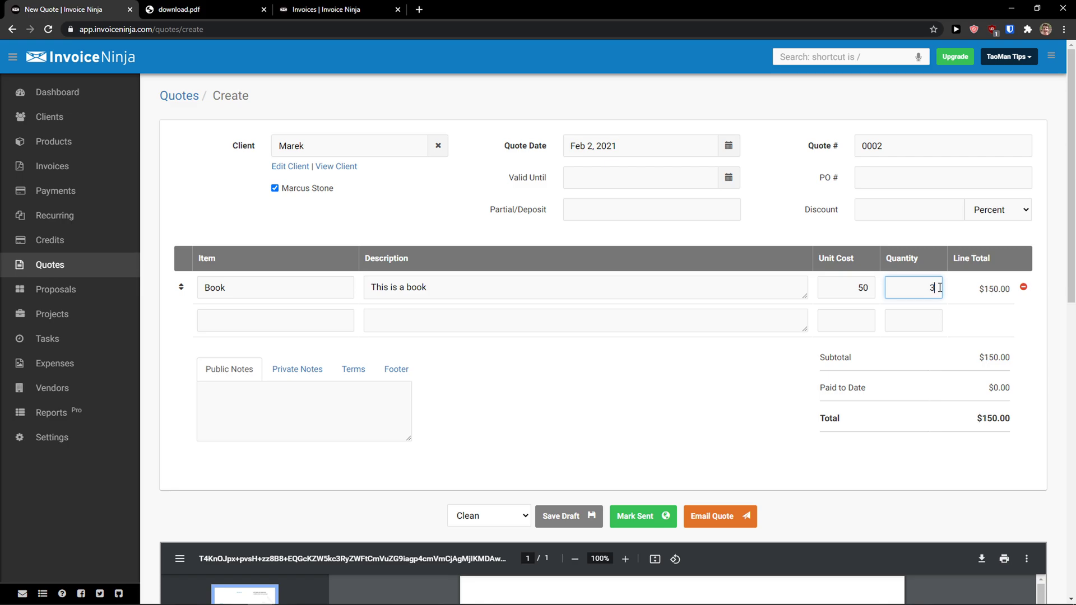
click(720, 355)
Mark quote 0002 as Sent and go to the Proposals list
scroll(714, 354, down, 2)
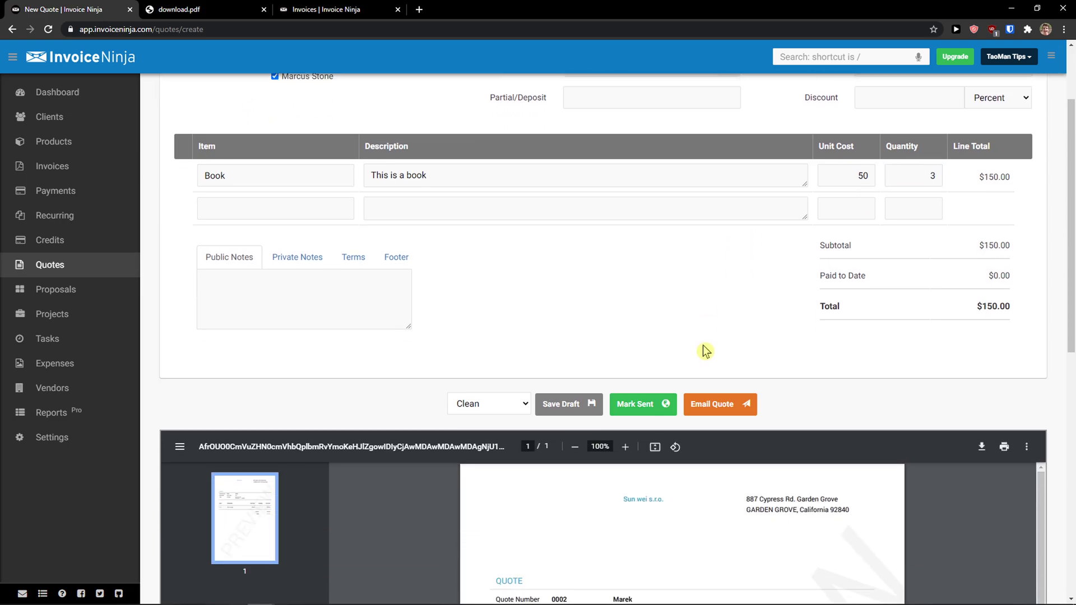
scroll(705, 351, down, 2)
scroll(652, 300, up, 3)
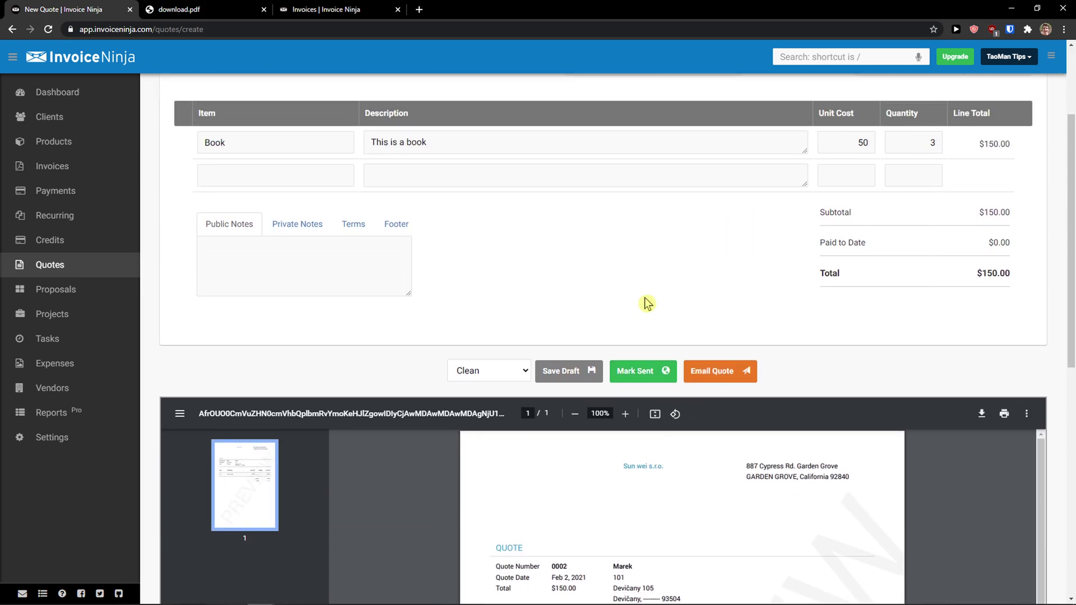
scroll(593, 390, down, 1)
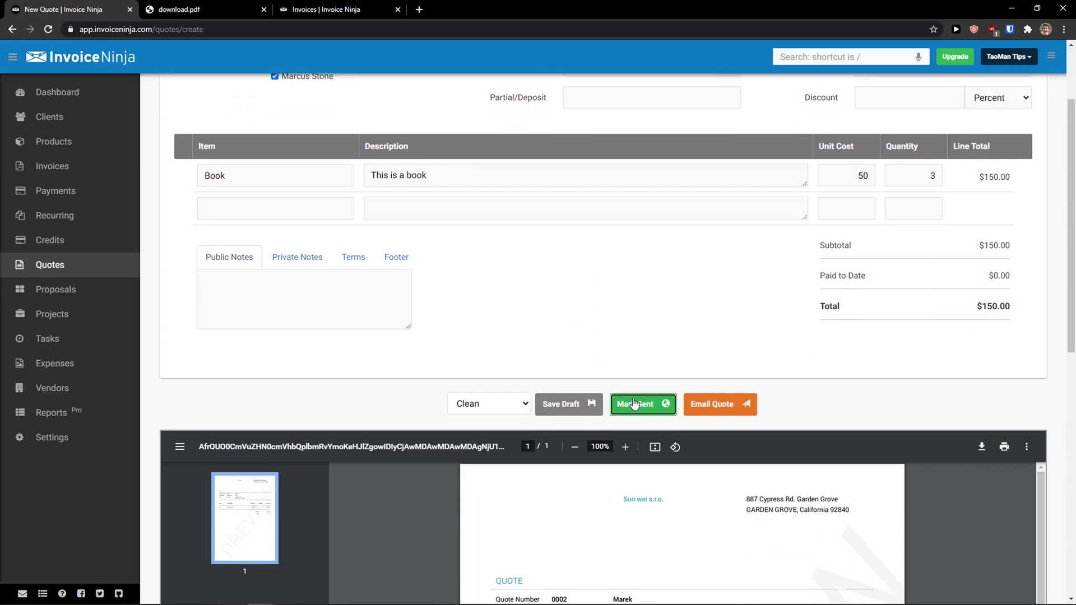
click(619, 401)
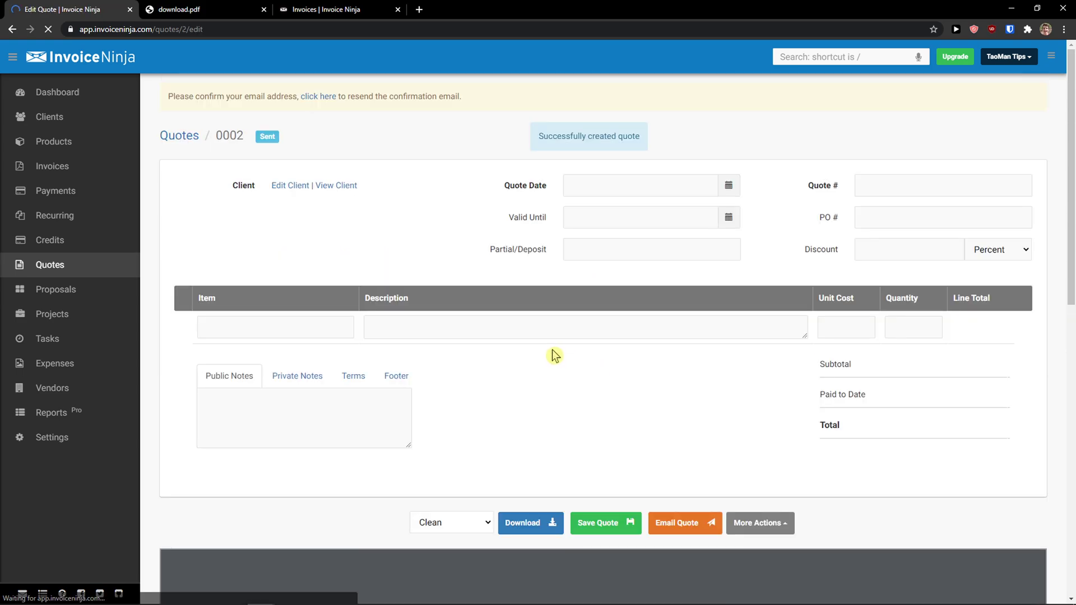
scroll(553, 352, down, 5)
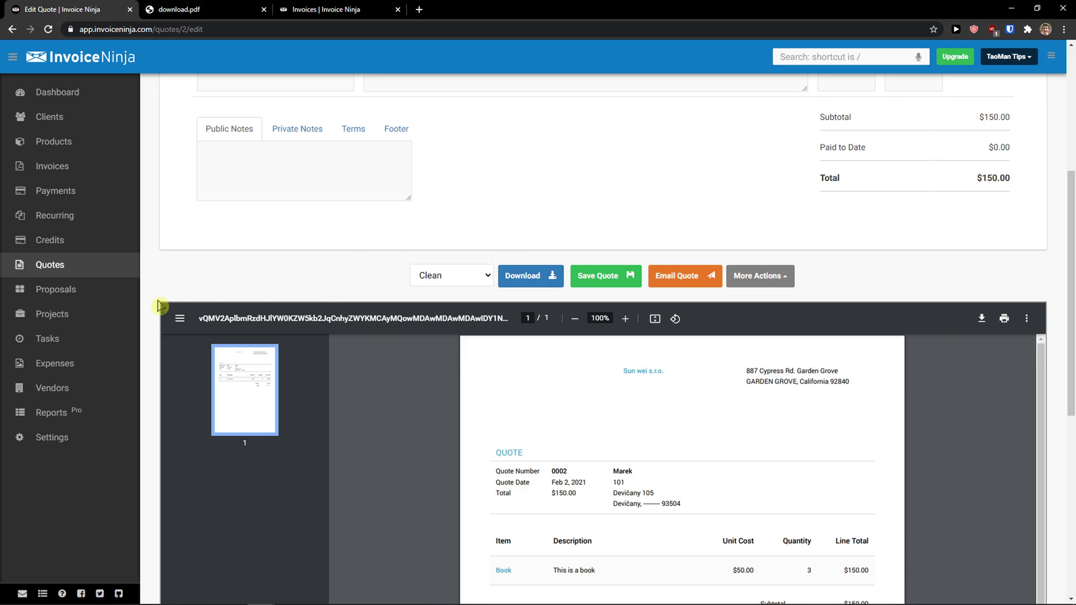
click(73, 291)
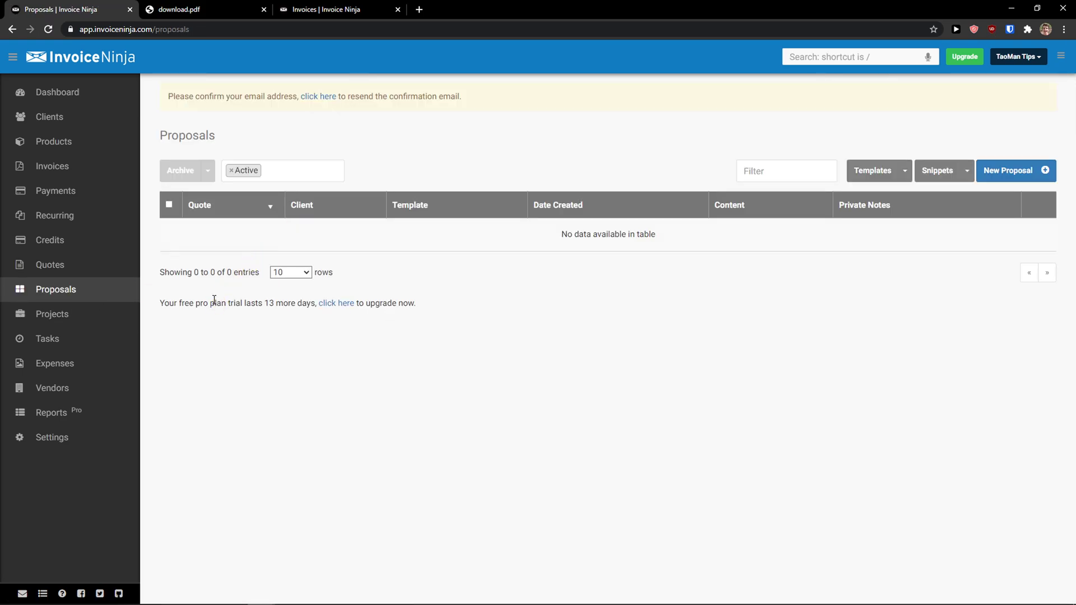
Create a new proposal based on quote 0002 using the Clean template
click(1023, 176)
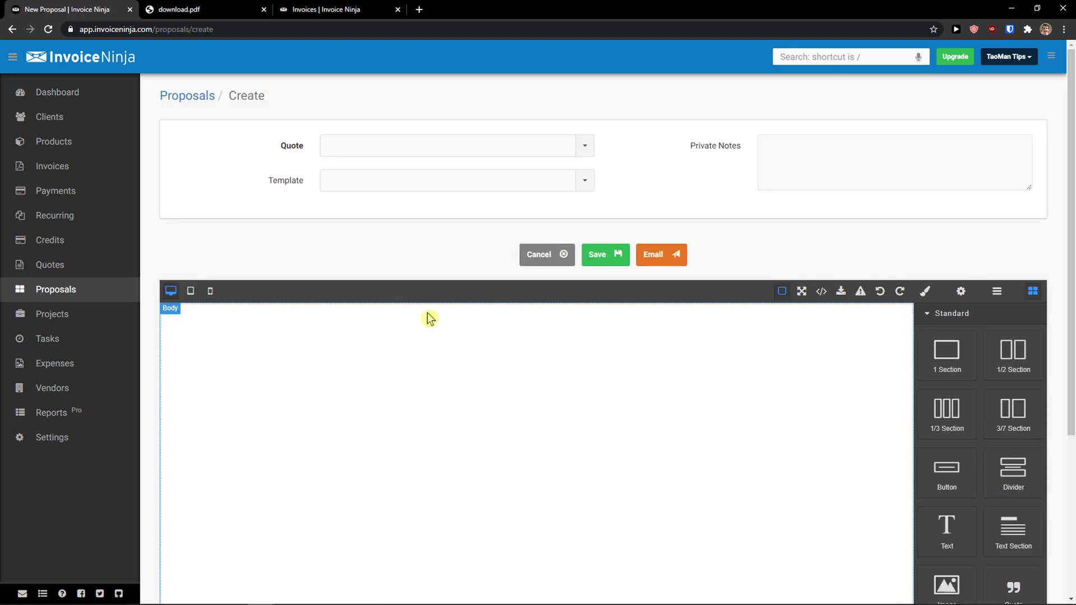
click(584, 152)
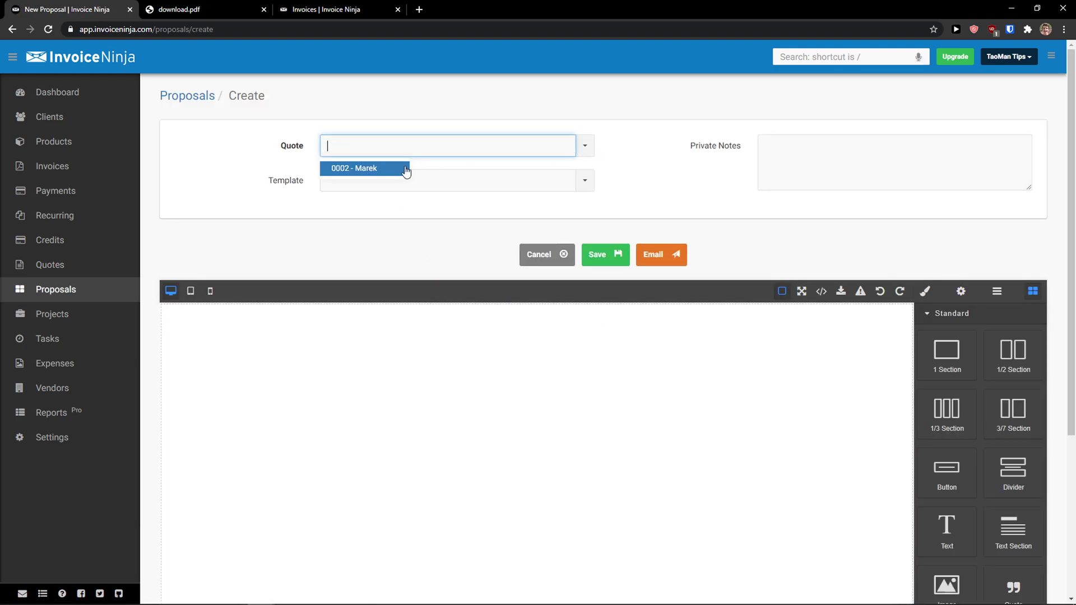
click(369, 172)
click(583, 181)
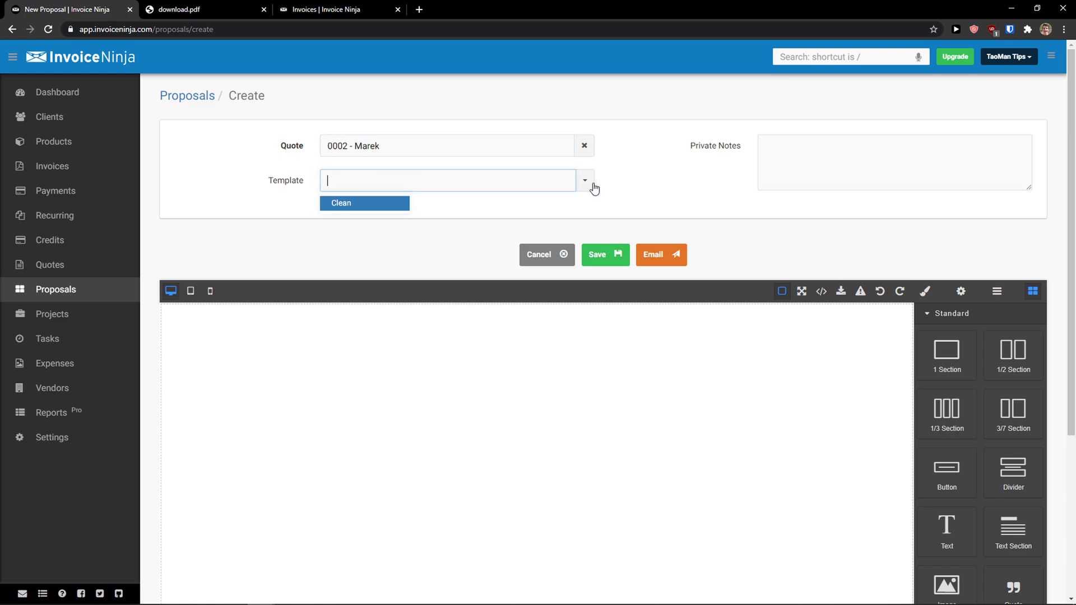
click(379, 211)
scroll(398, 254, down, 5)
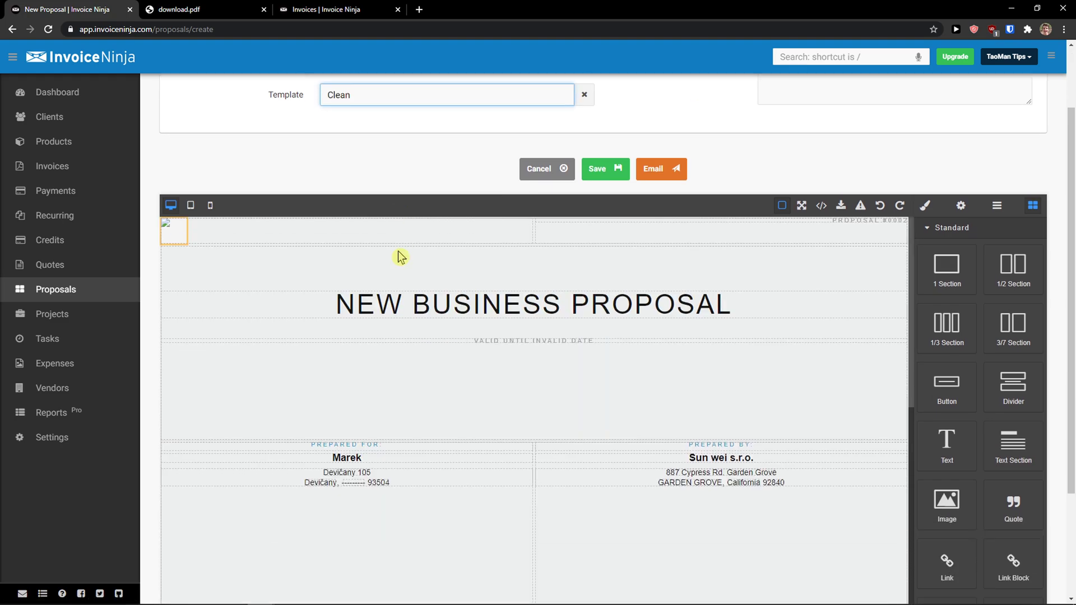
scroll(515, 327, up, 5)
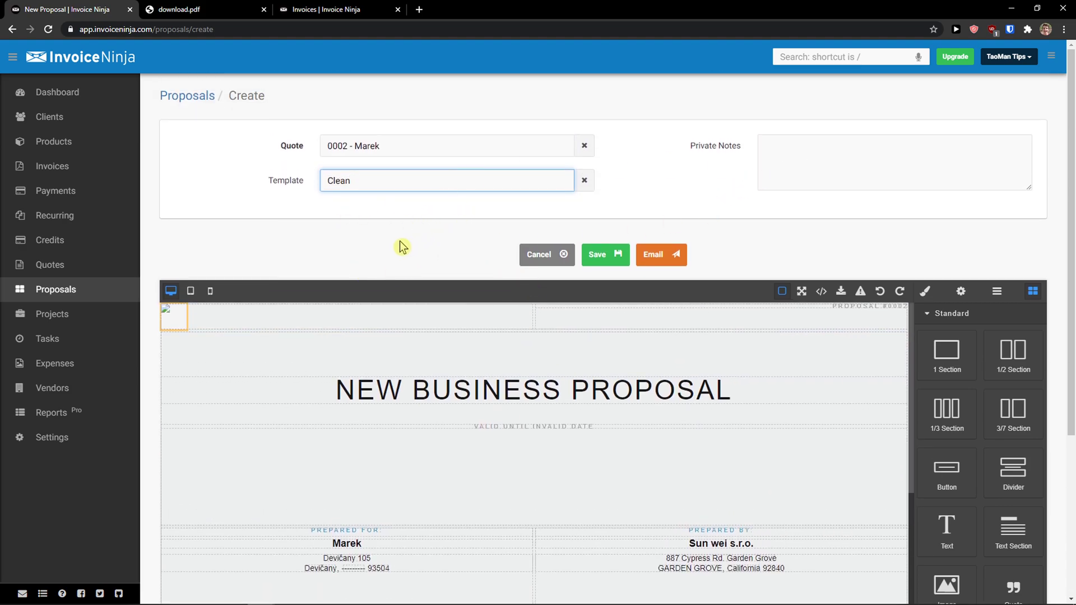
scroll(401, 246, down, 5)
scroll(418, 235, up, 2)
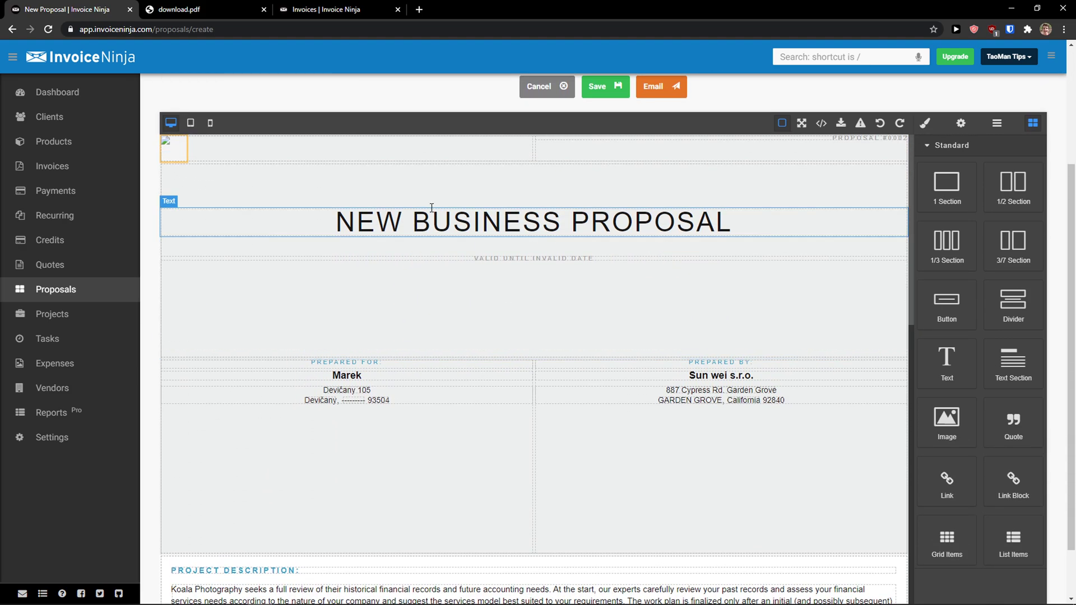
Select the proposal's title section and inspect its layer, settings and style panels
click(339, 230)
click(653, 244)
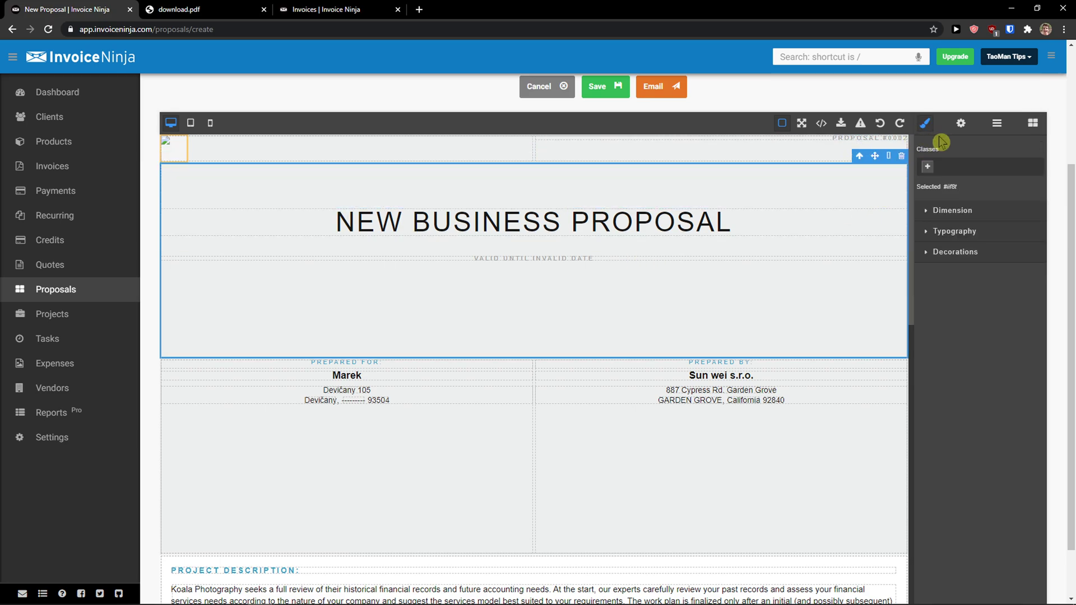
click(993, 126)
click(962, 123)
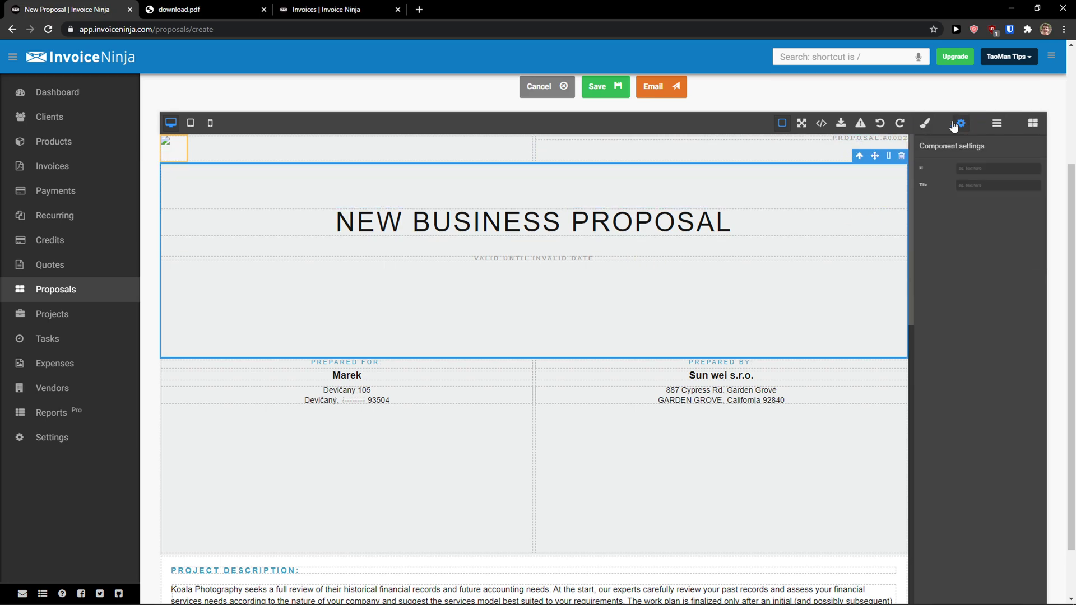
click(927, 125)
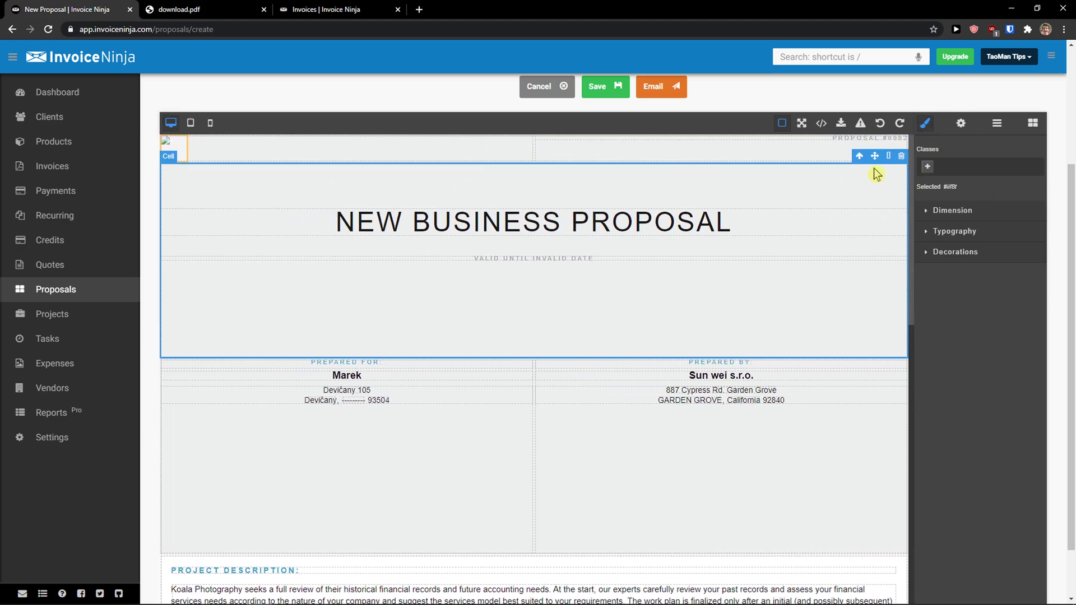
click(928, 169)
Insert a Button block above Project Description and set its text alignment to center
click(1033, 123)
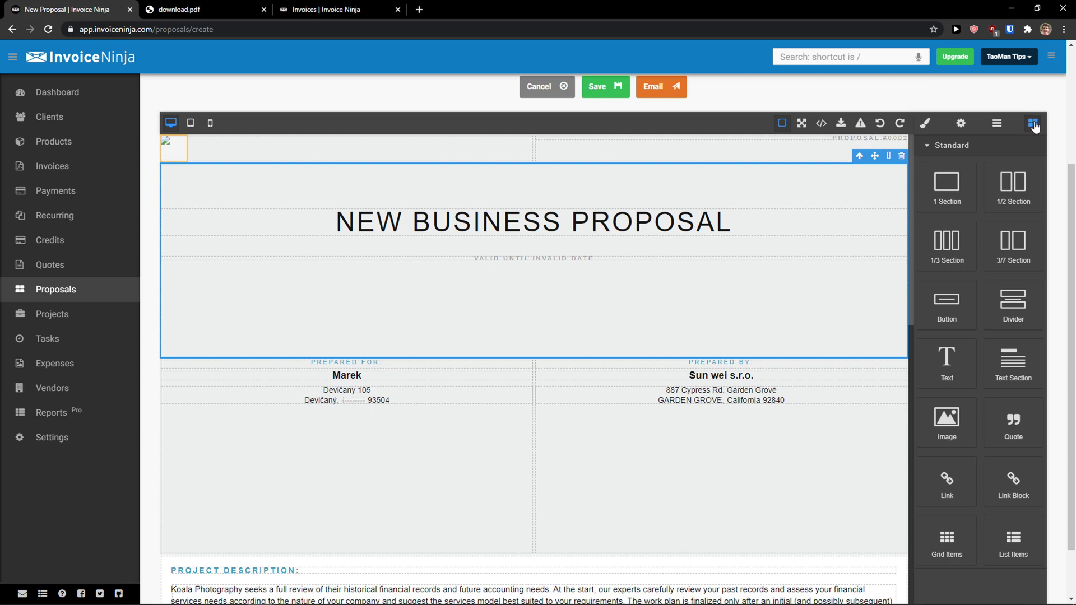
scroll(947, 297, down, 2)
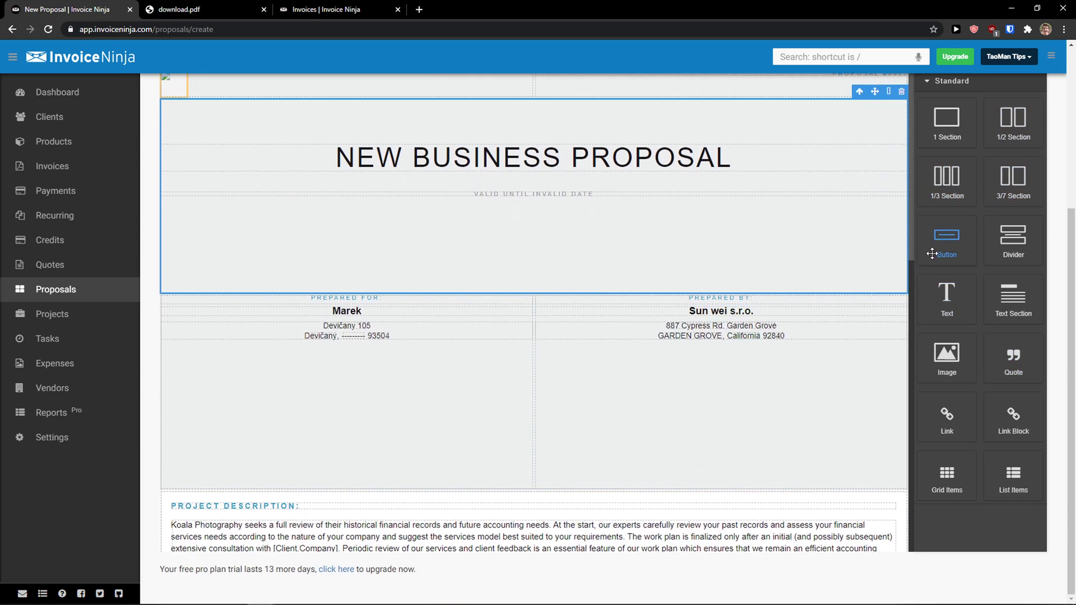
drag(948, 238, 504, 499)
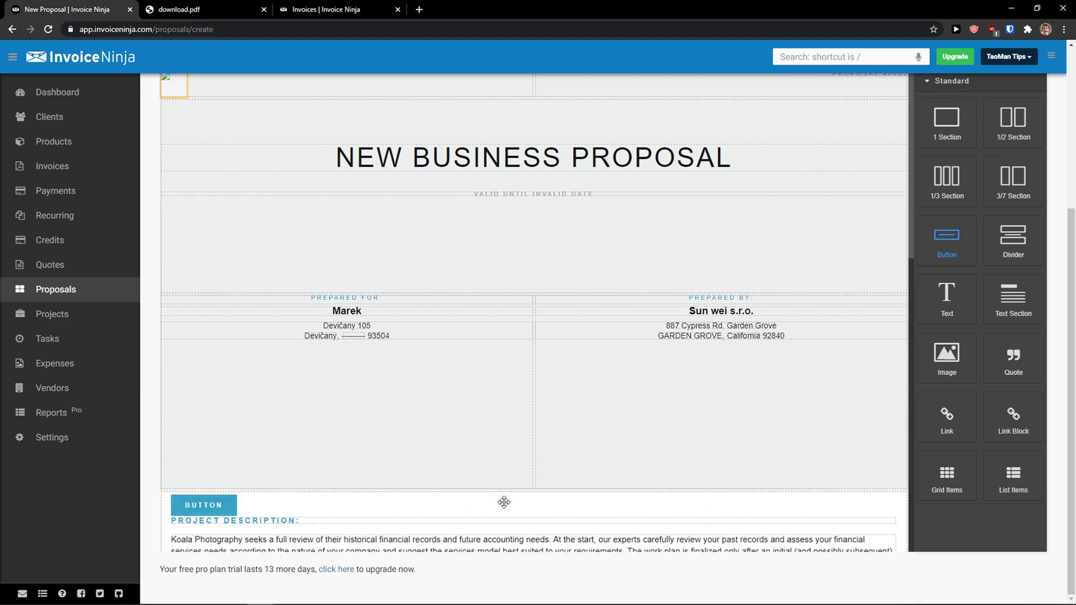
triple_click(324, 510)
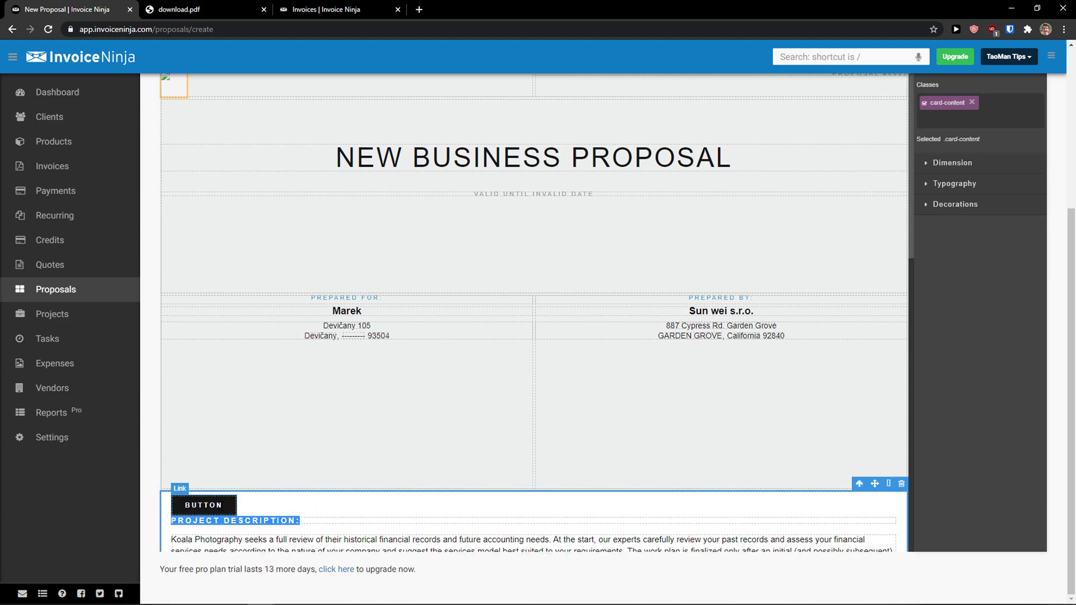
click(203, 505)
click(951, 168)
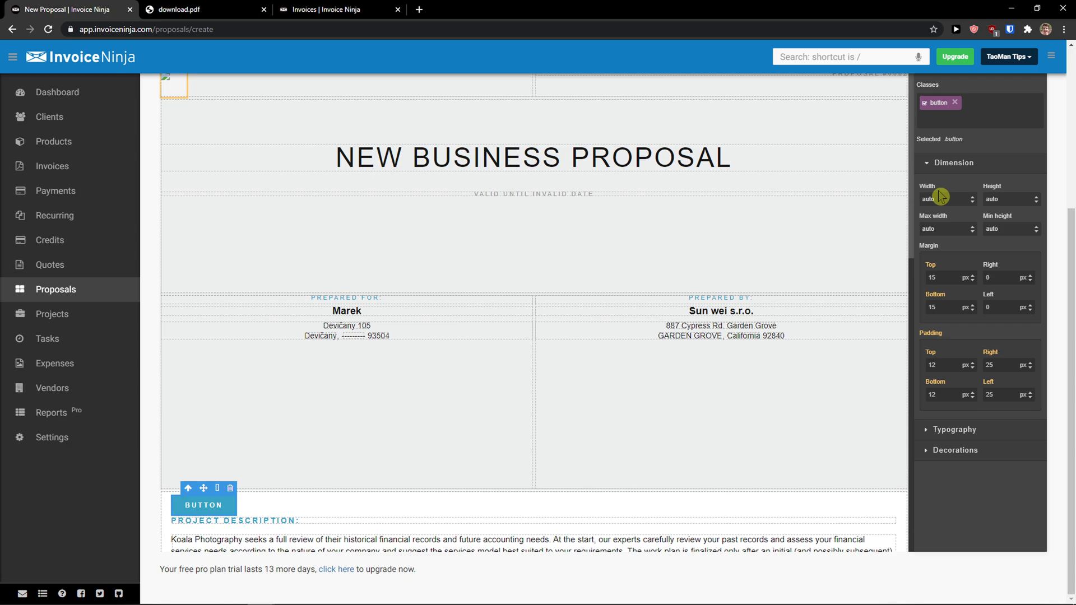
click(955, 429)
scroll(964, 415, down, 4)
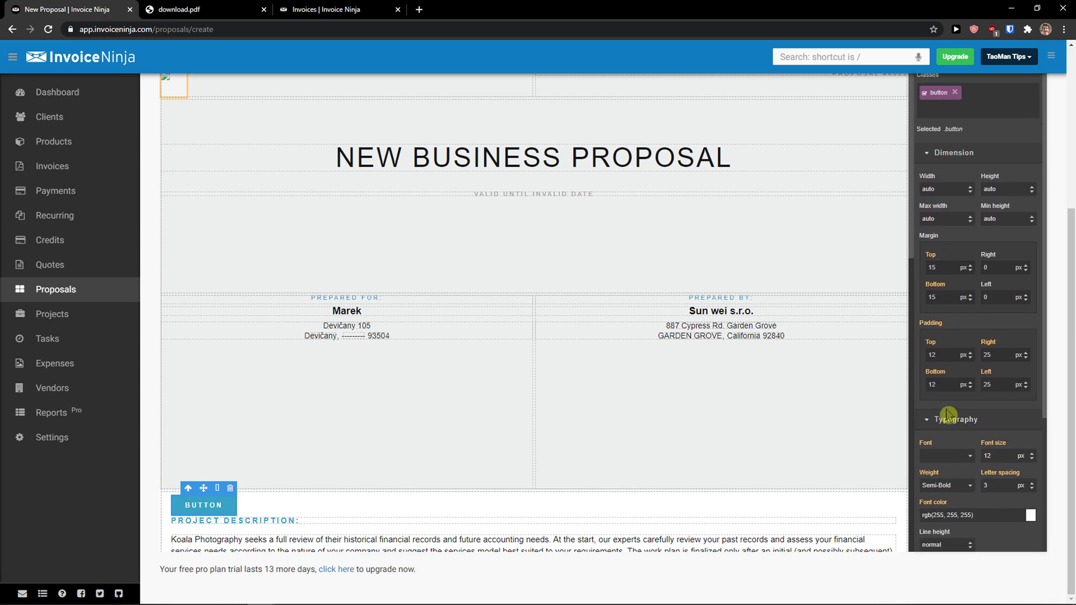
click(971, 392)
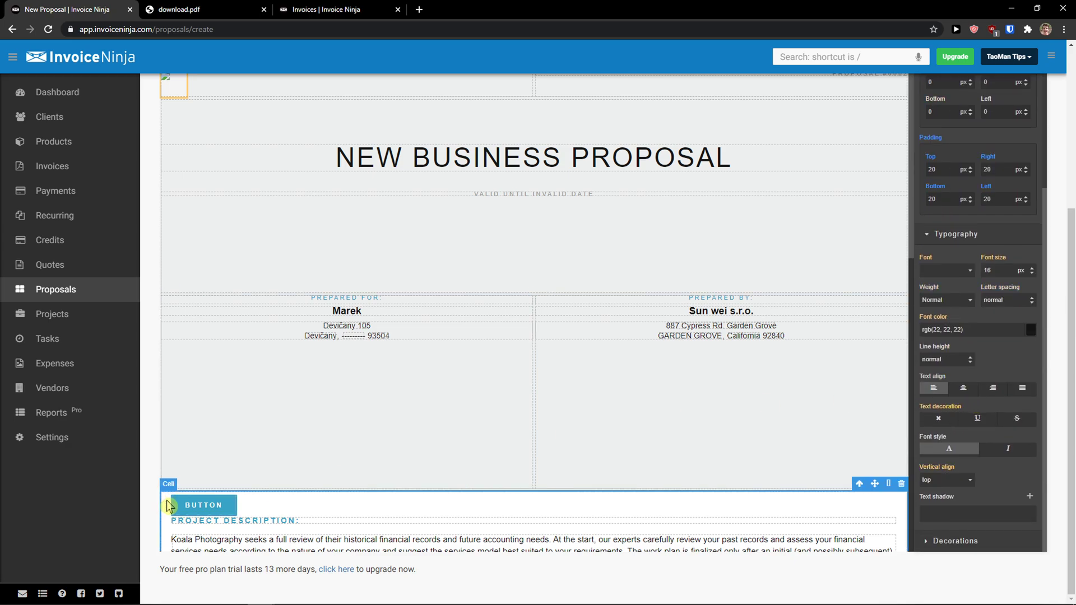
Add a 1/3 Section above Project Description and move the button into it
scroll(888, 384, up, 2)
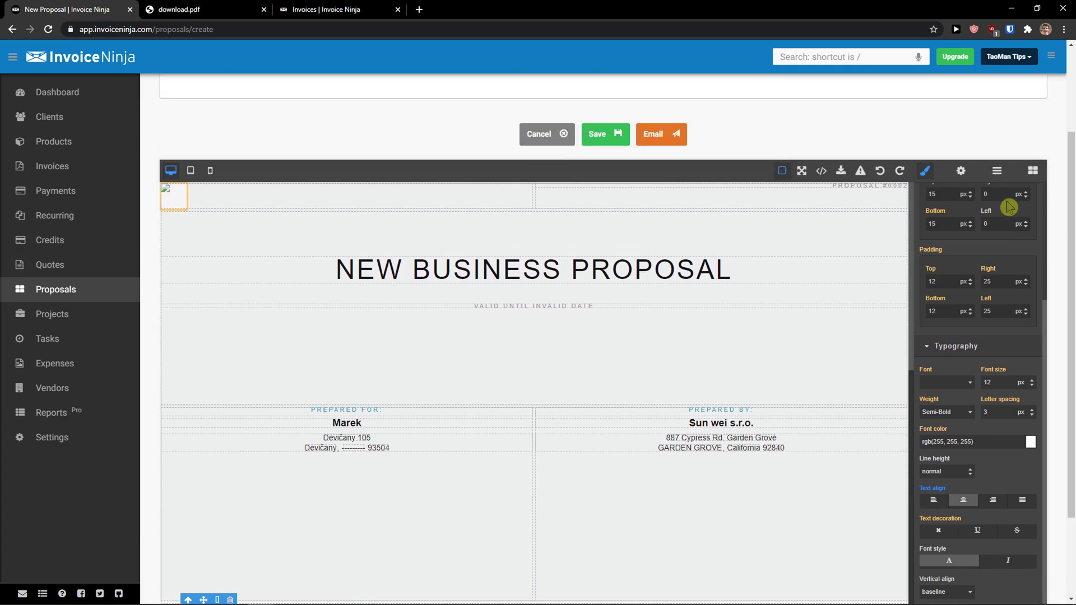
click(1033, 171)
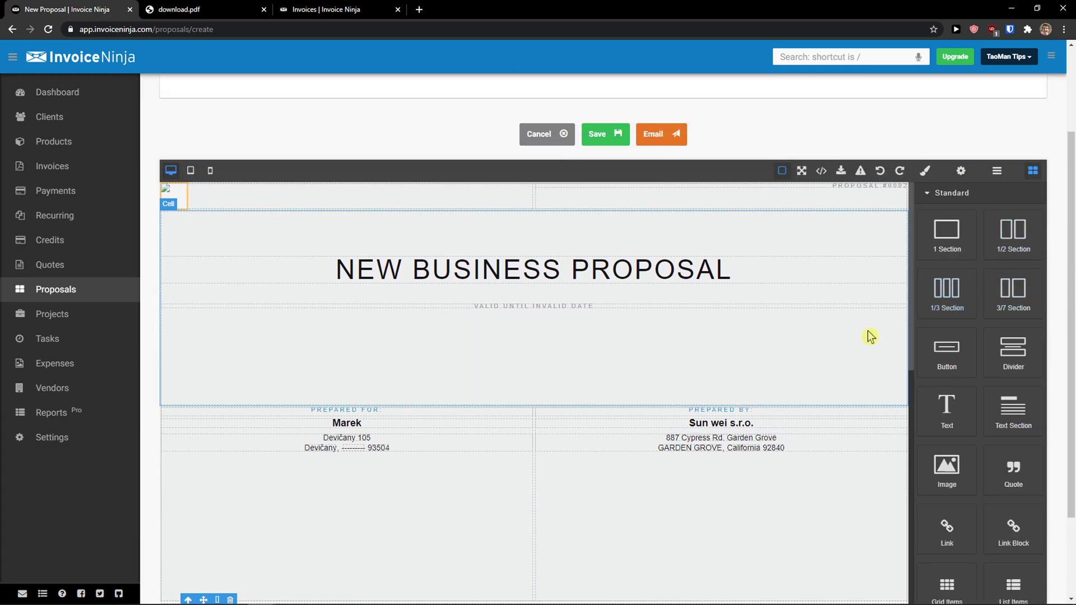
scroll(841, 336, down, 4)
drag(947, 289, 527, 385)
click(224, 393)
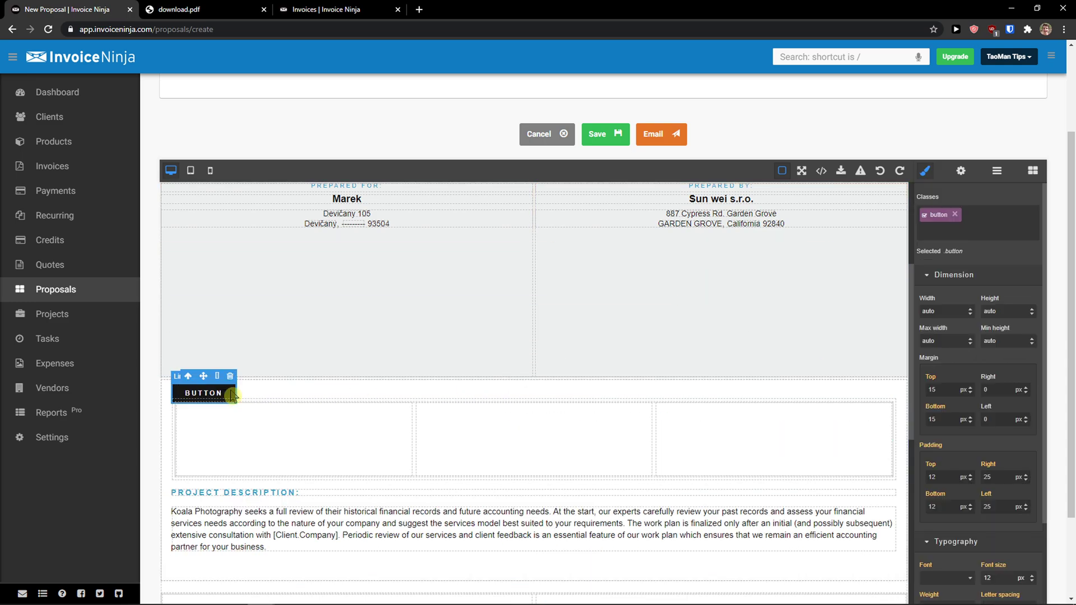
drag(224, 393, 476, 459)
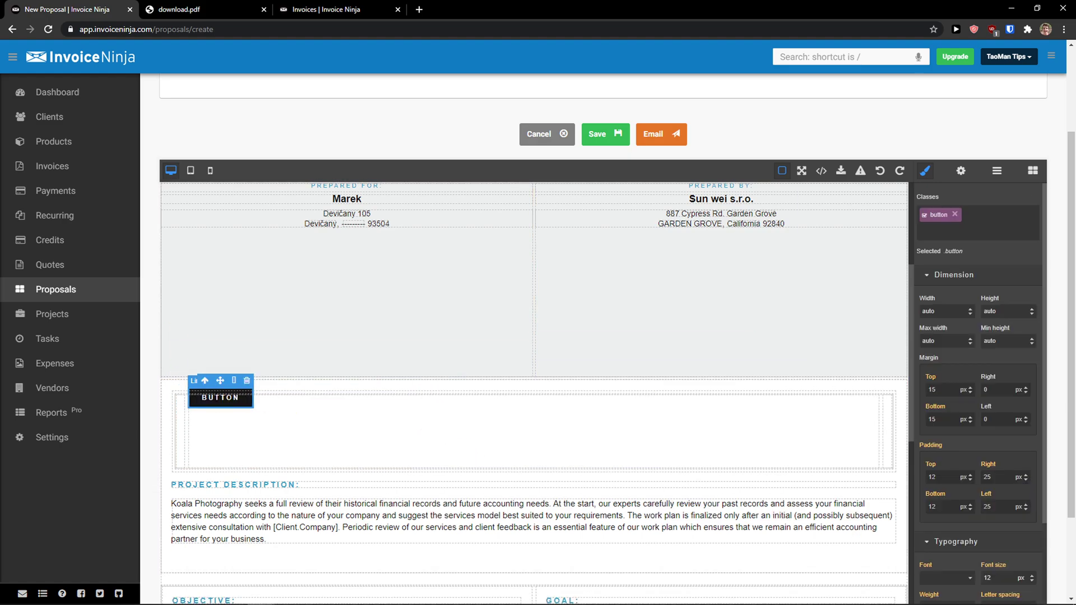
click(188, 426)
click(188, 426)
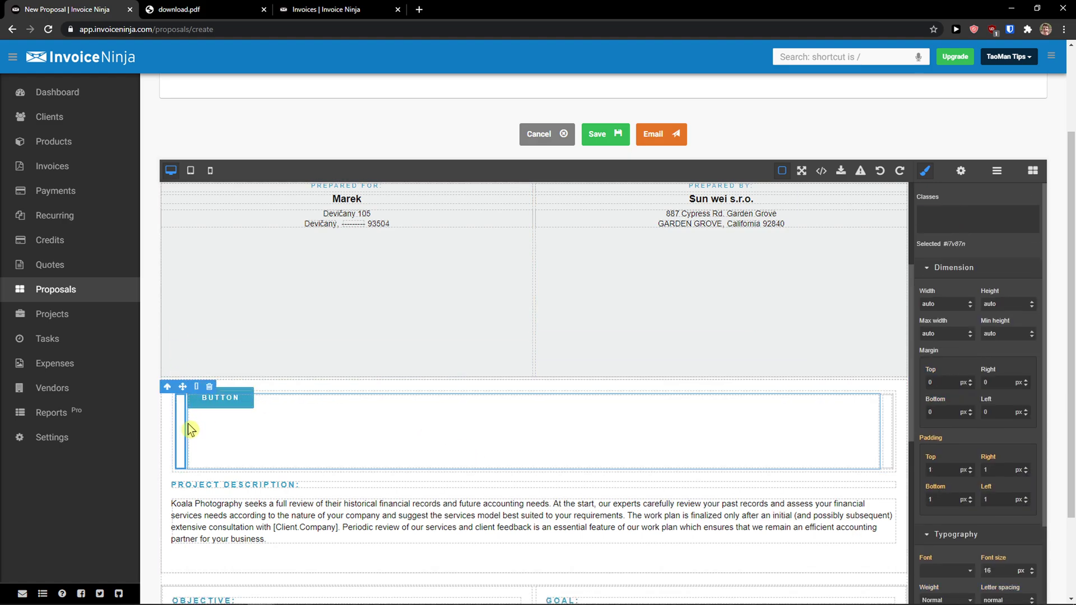
click(189, 429)
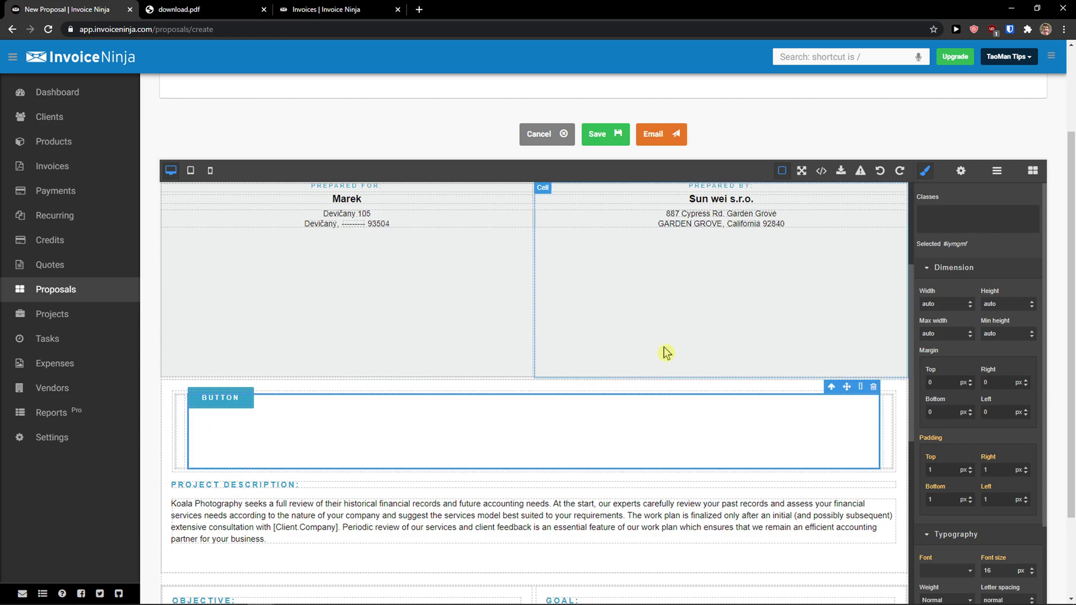
Head to the Projects page without saving the proposal
scroll(666, 352, up, 10)
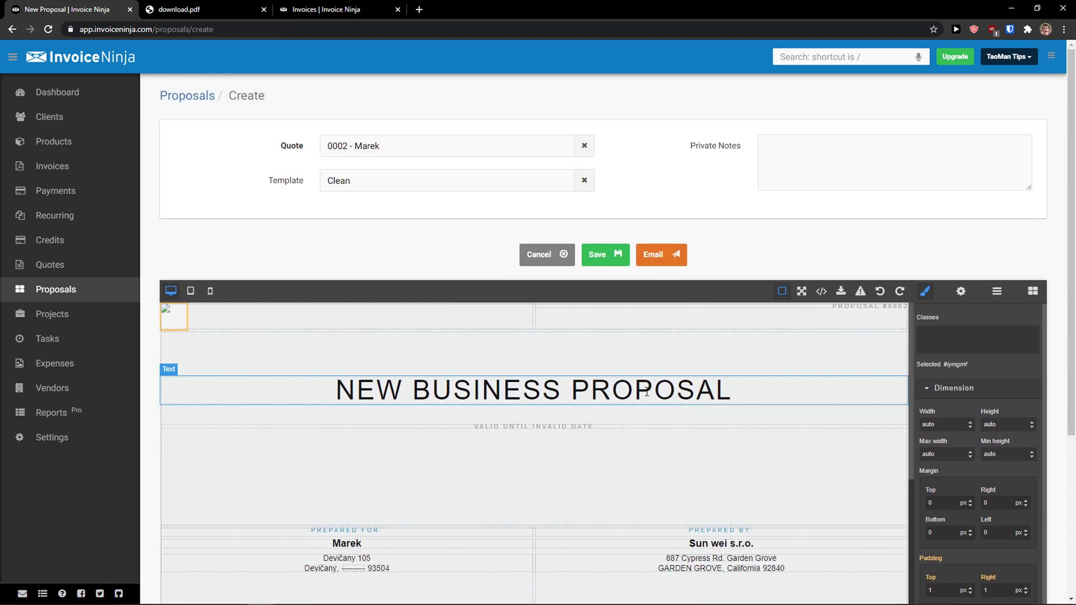
scroll(647, 391, down, 10)
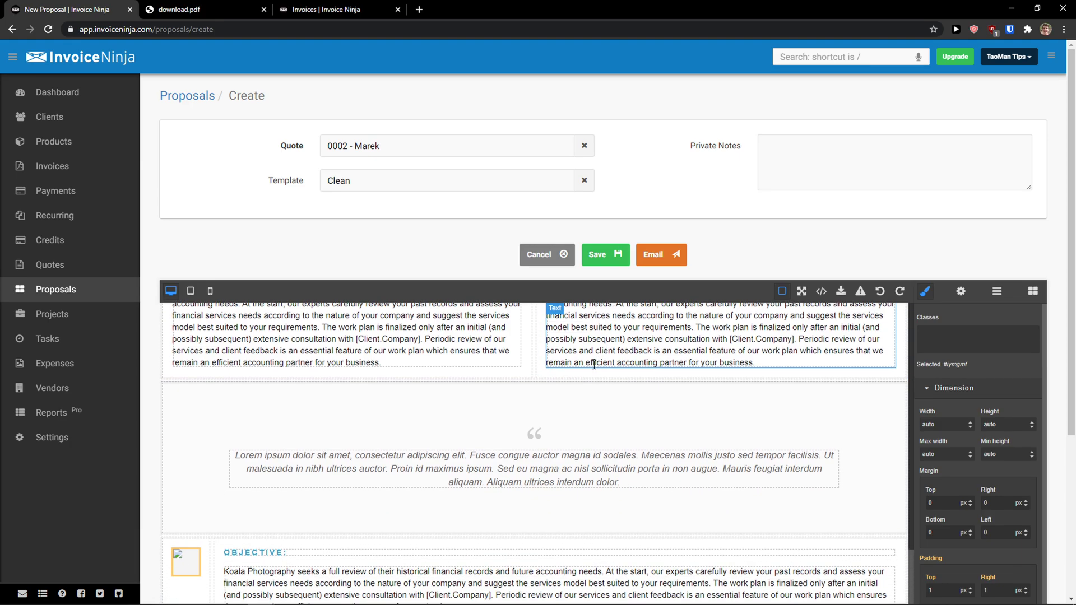
scroll(527, 381, up, 5)
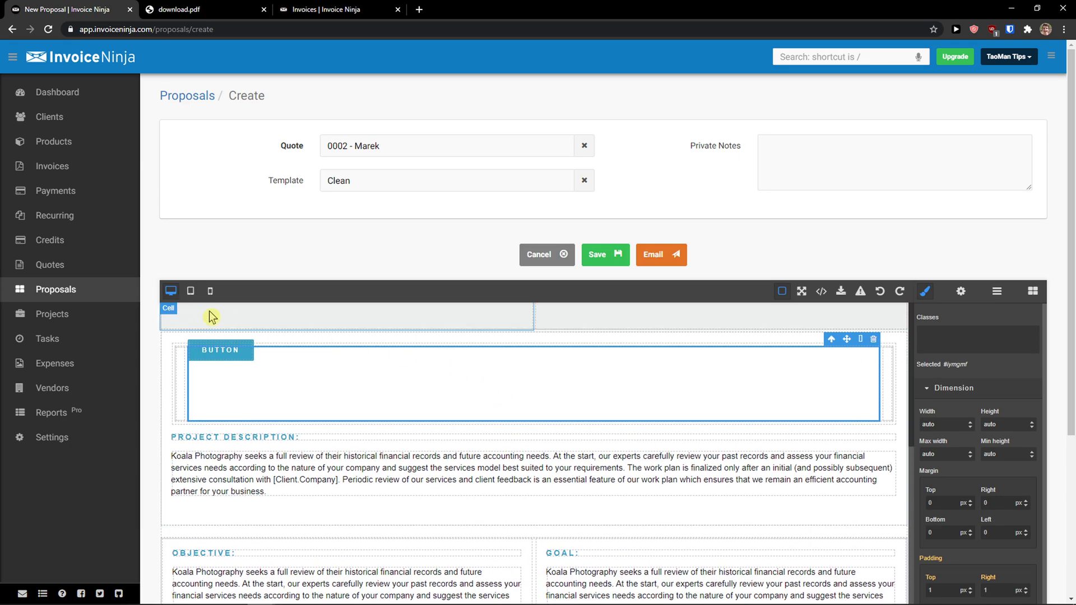
scroll(373, 336, up, 4)
click(75, 315)
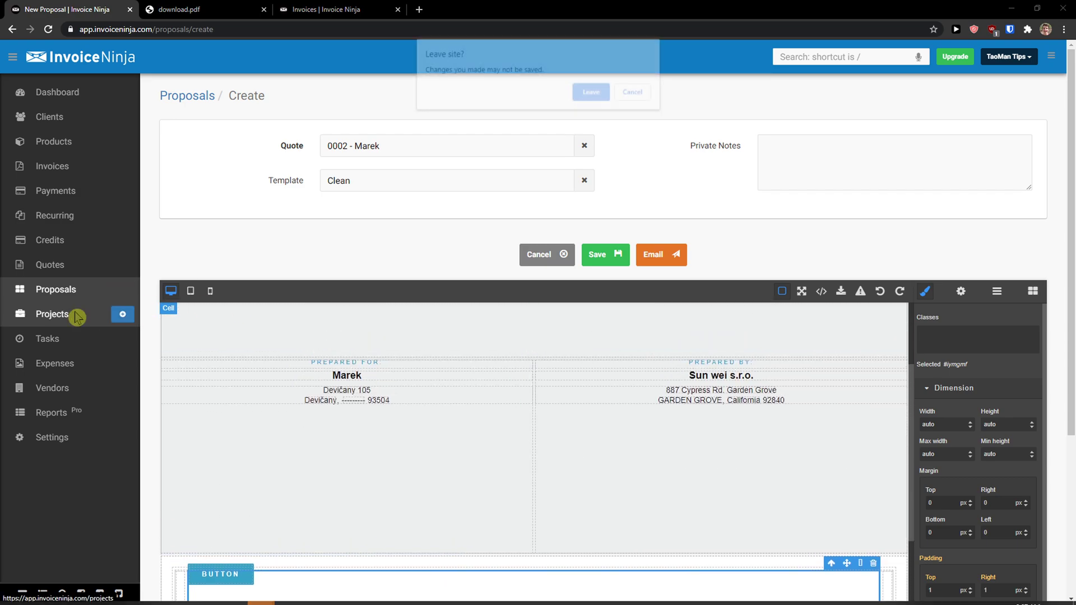
Discard the proposal and start 'Project Youtube' for the existing client
click(593, 93)
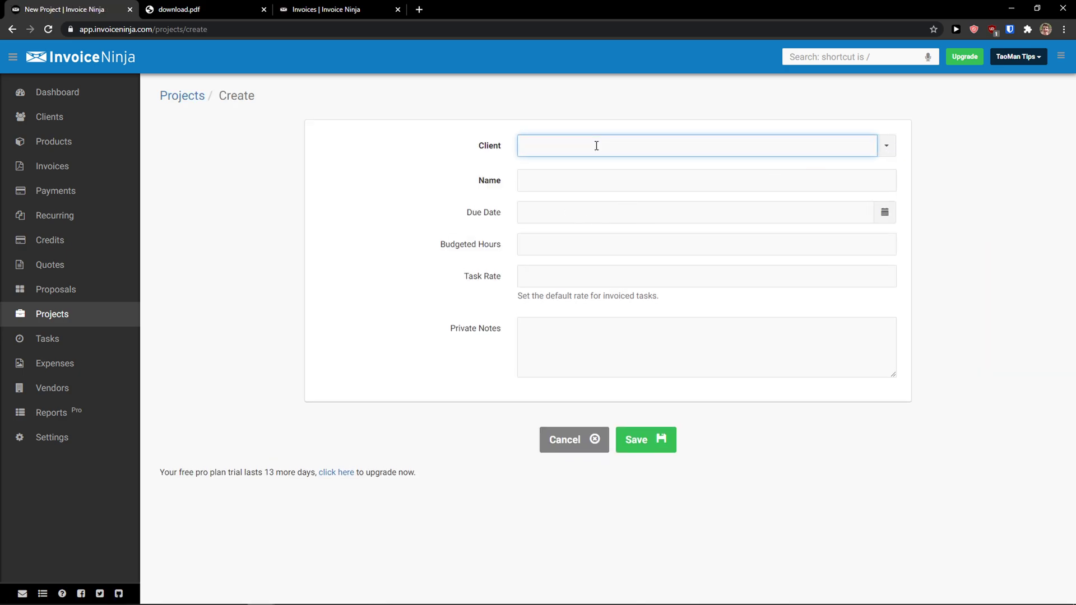
click(893, 148)
click(567, 169)
click(639, 181)
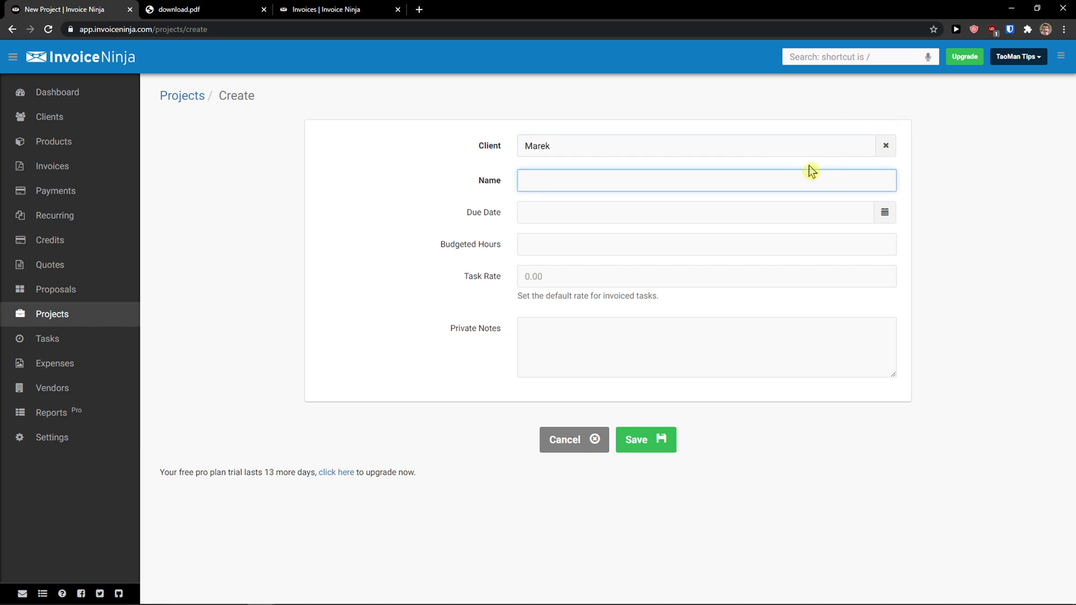
text(Project Youtube)
click(838, 219)
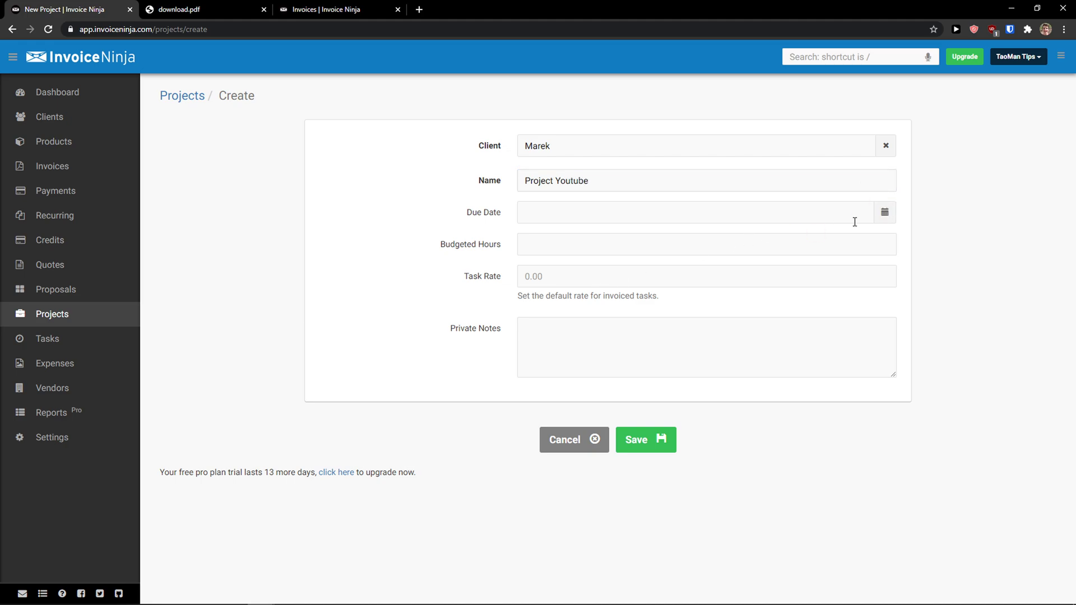
Set due date Feb 28, 2021, 20 budgeted hours and 30.00 task rate, then save
click(838, 218)
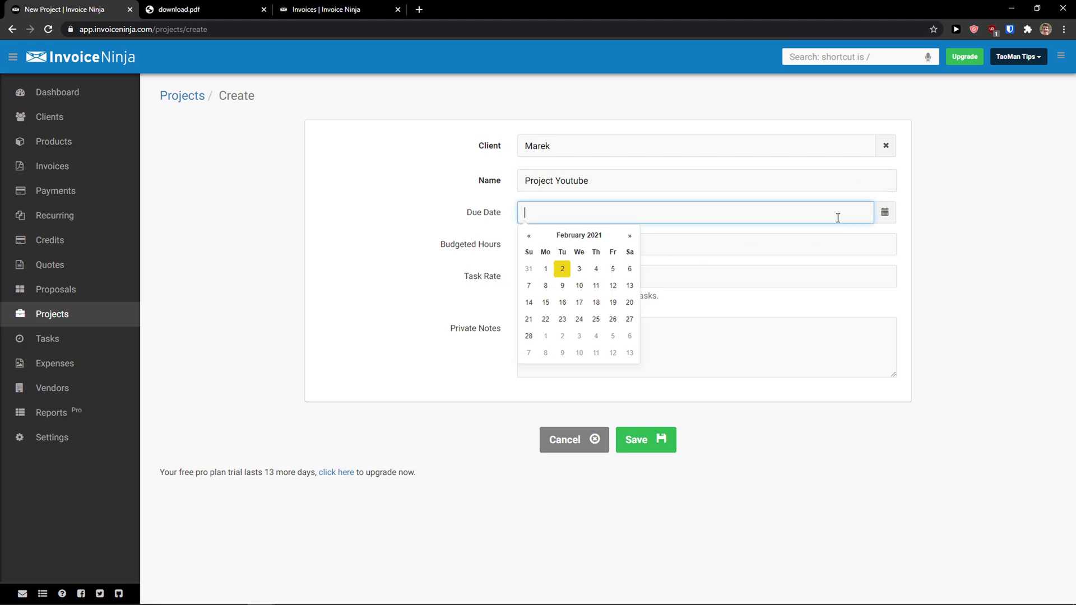
click(528, 336)
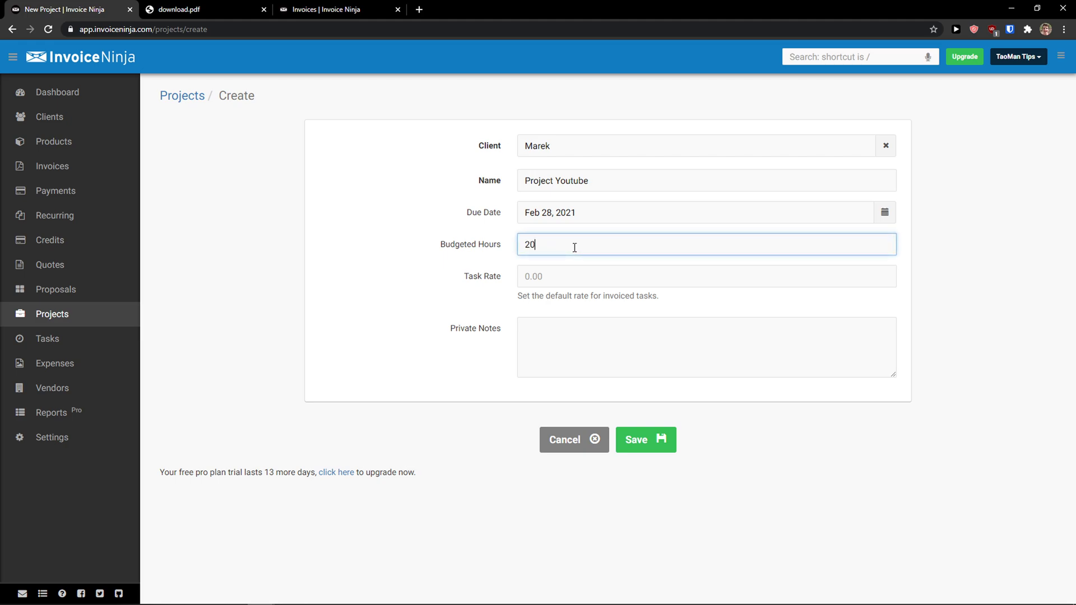
click(610, 279)
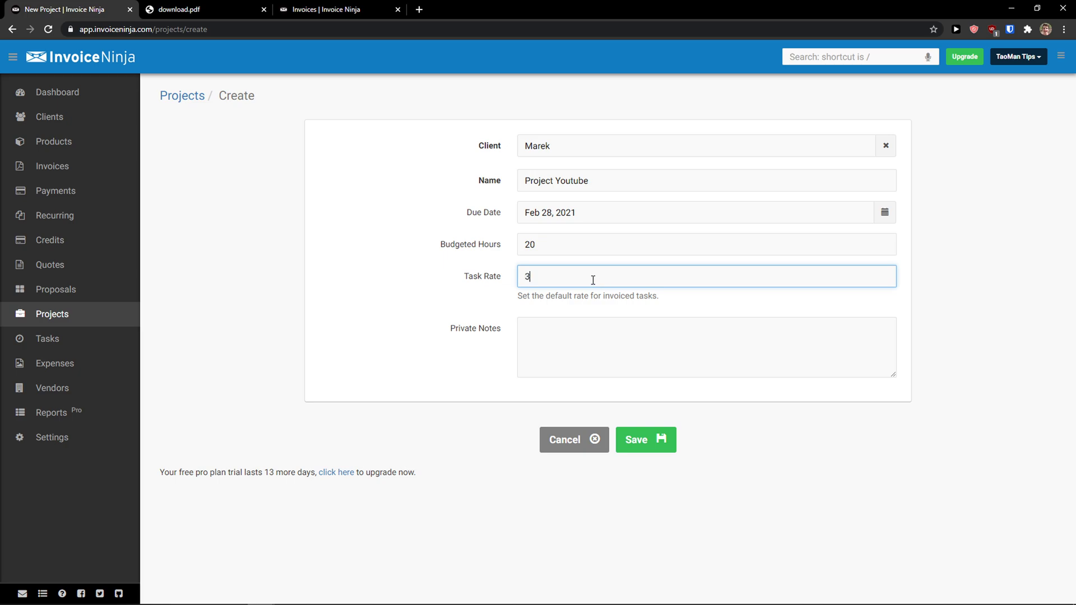
click(634, 435)
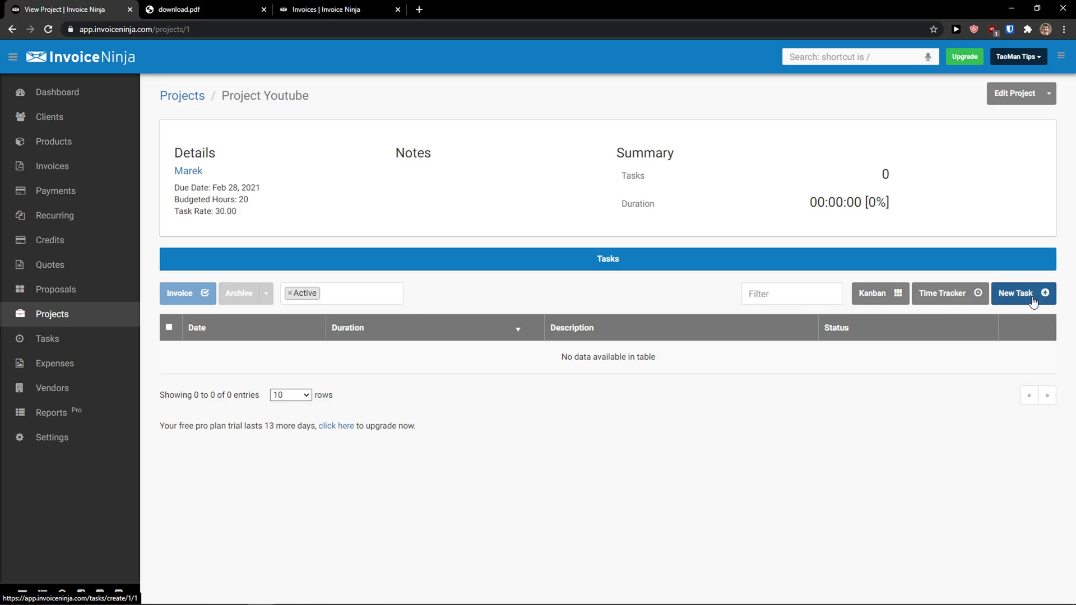
Add the running timed task 'This is a task' to Project Youtube and return to Projects
click(1000, 299)
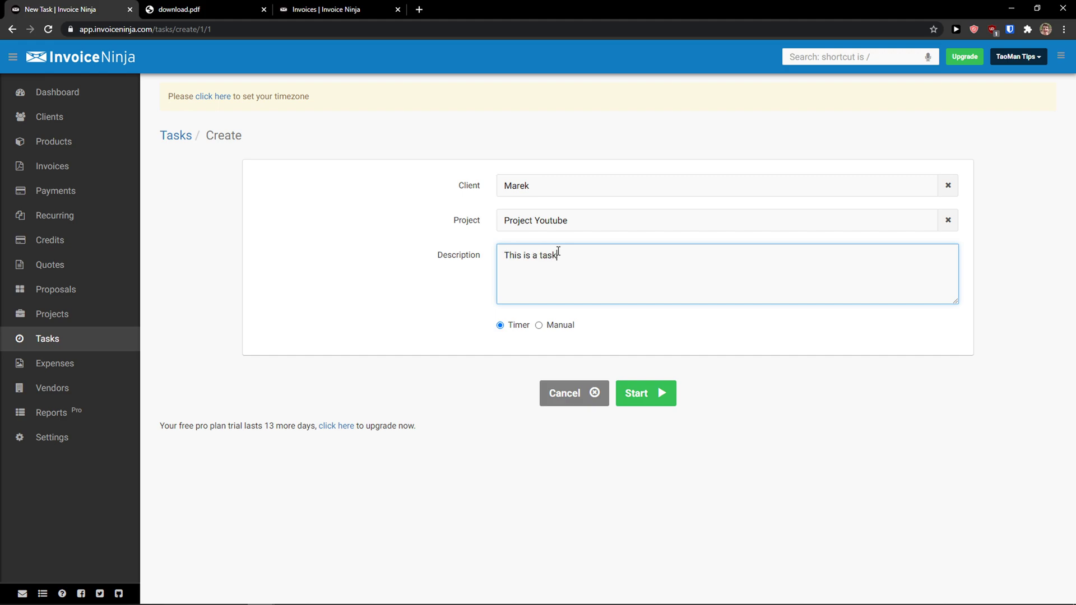
click(649, 400)
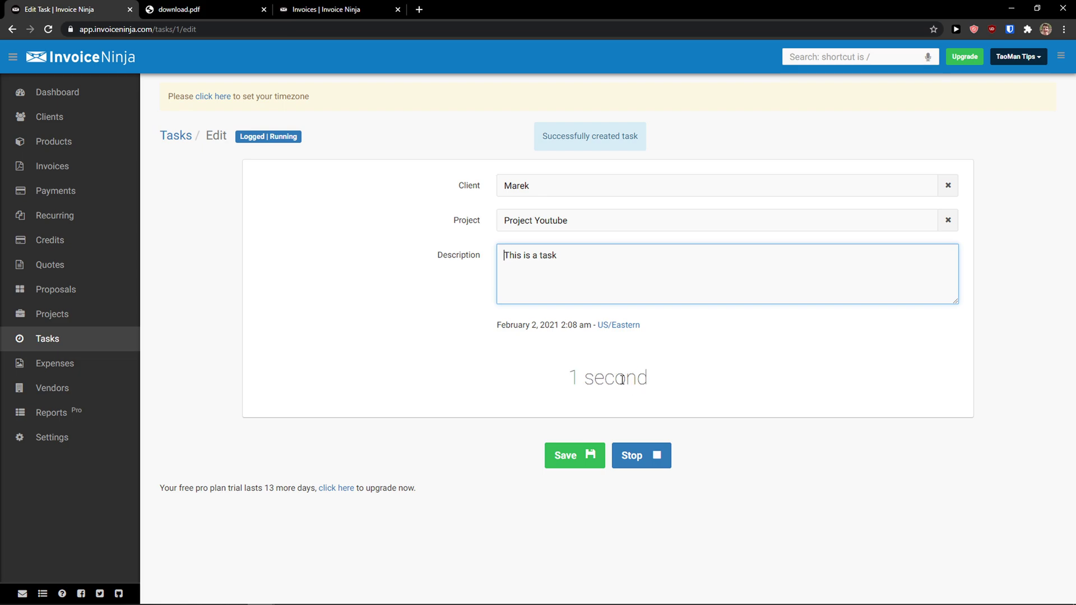
drag(562, 377, 658, 385)
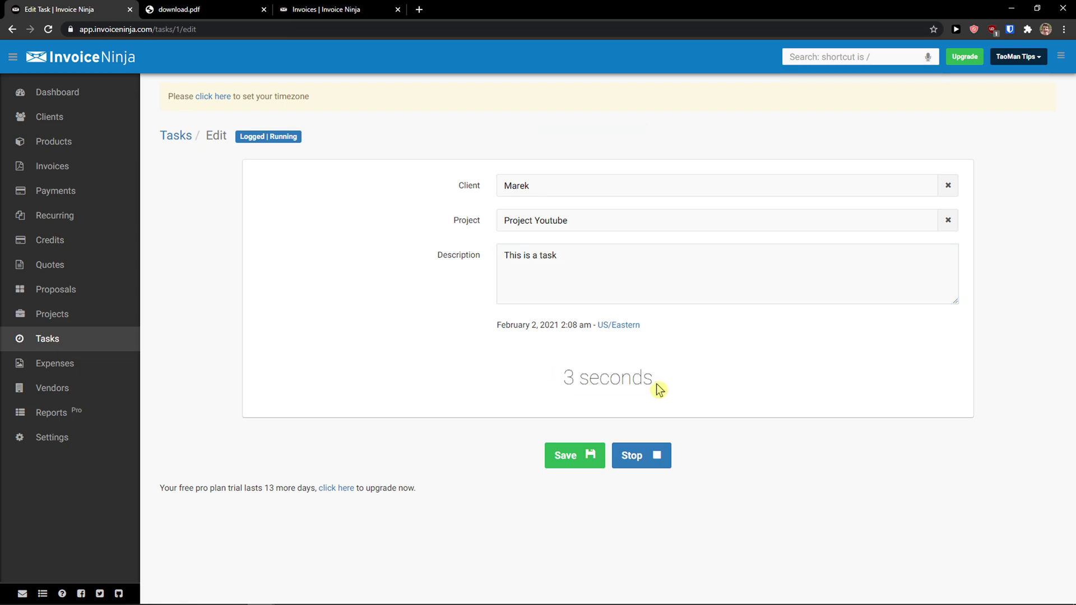
click(71, 312)
mouse_move(626, 199)
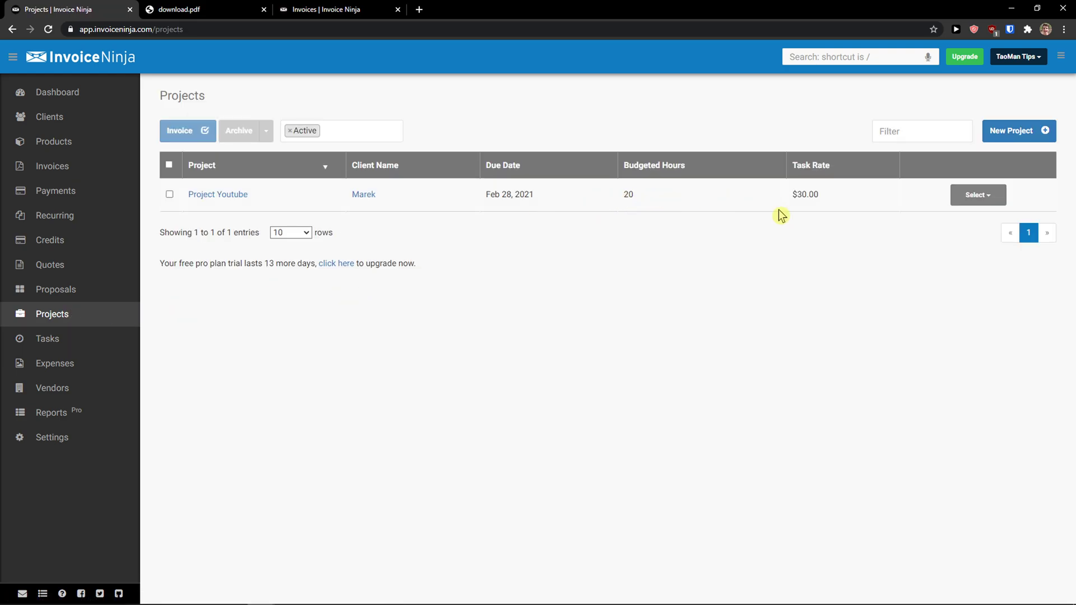
click(235, 195)
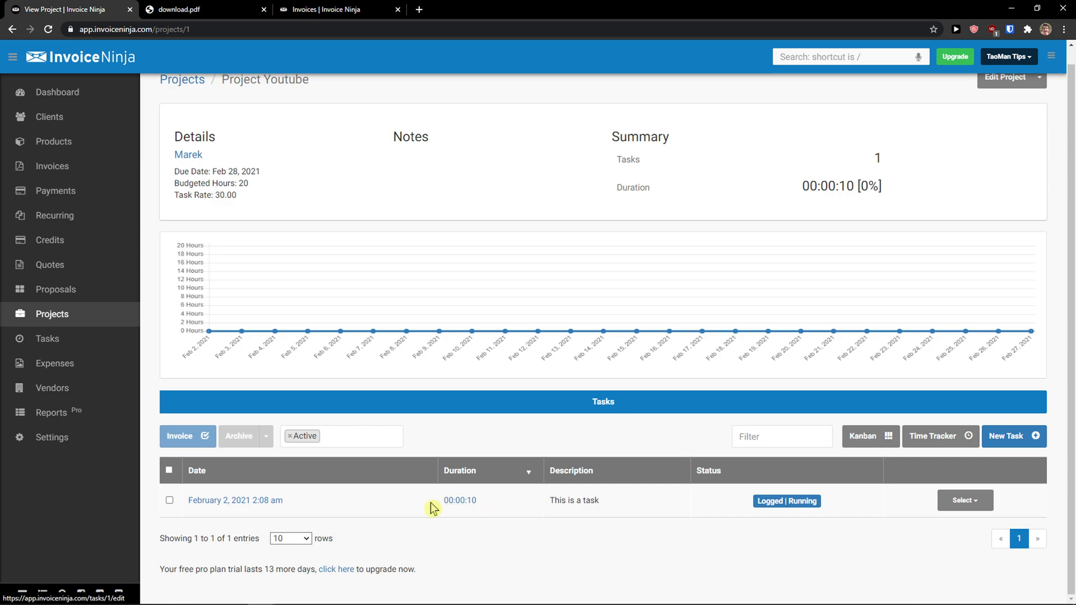
mouse_move(108, 335)
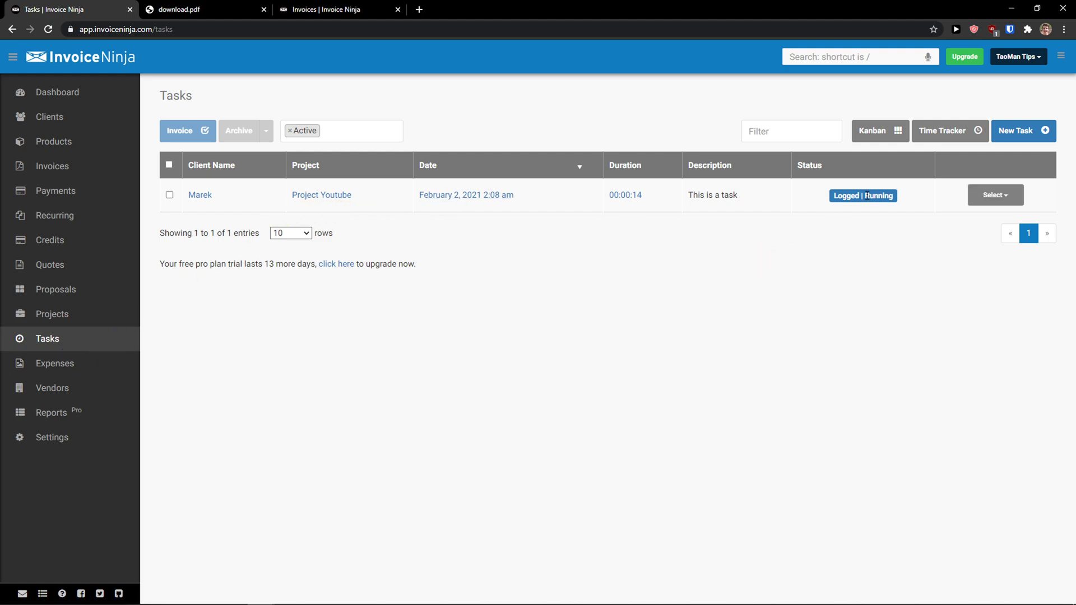
click(956, 135)
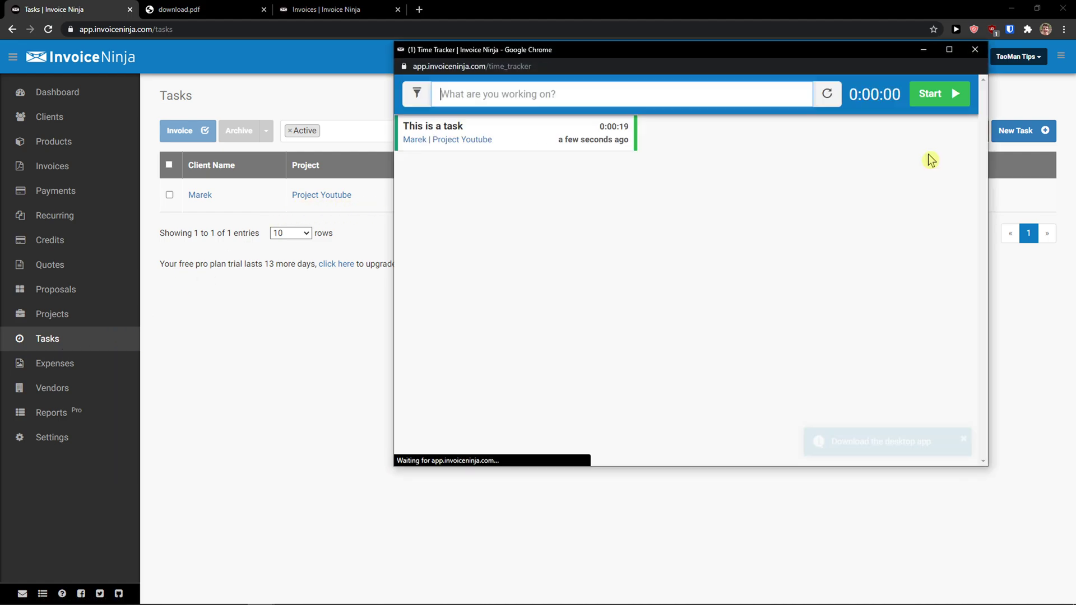
mouse_move(541, 134)
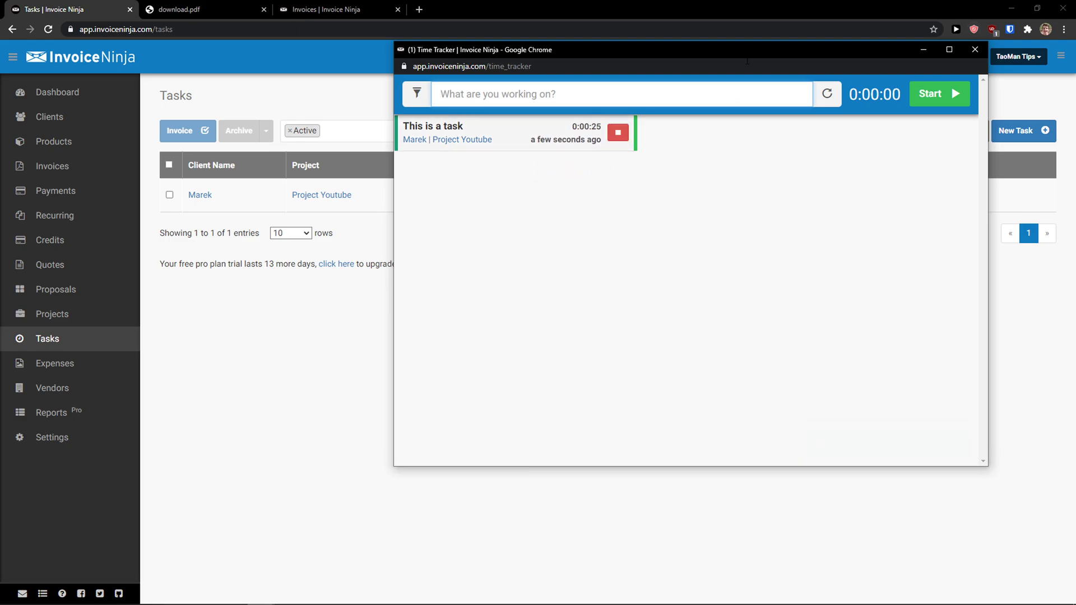
drag(886, 51, 811, 70)
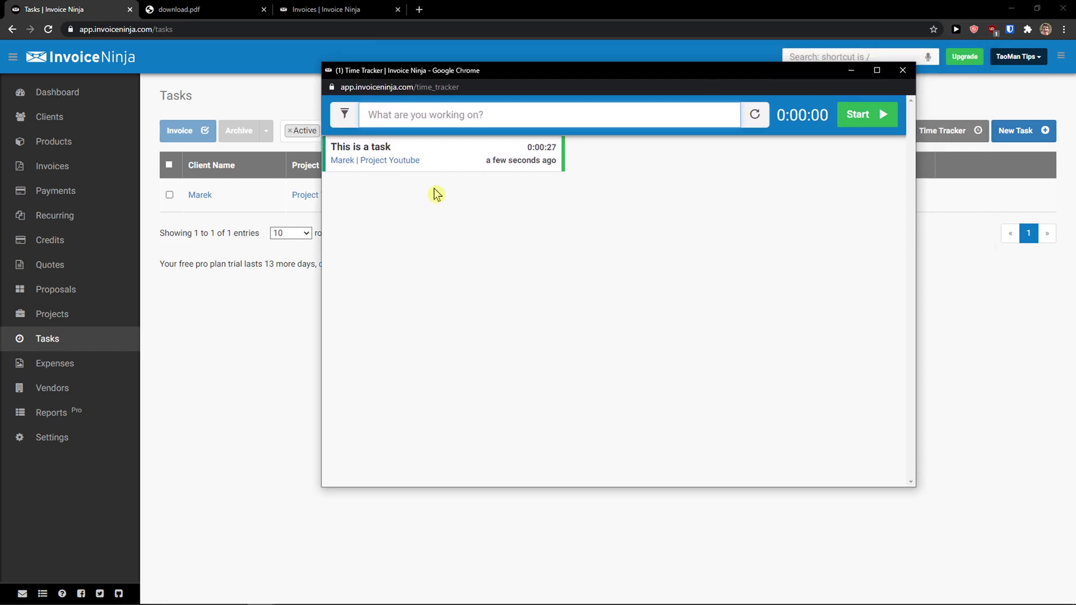
mouse_move(529, 161)
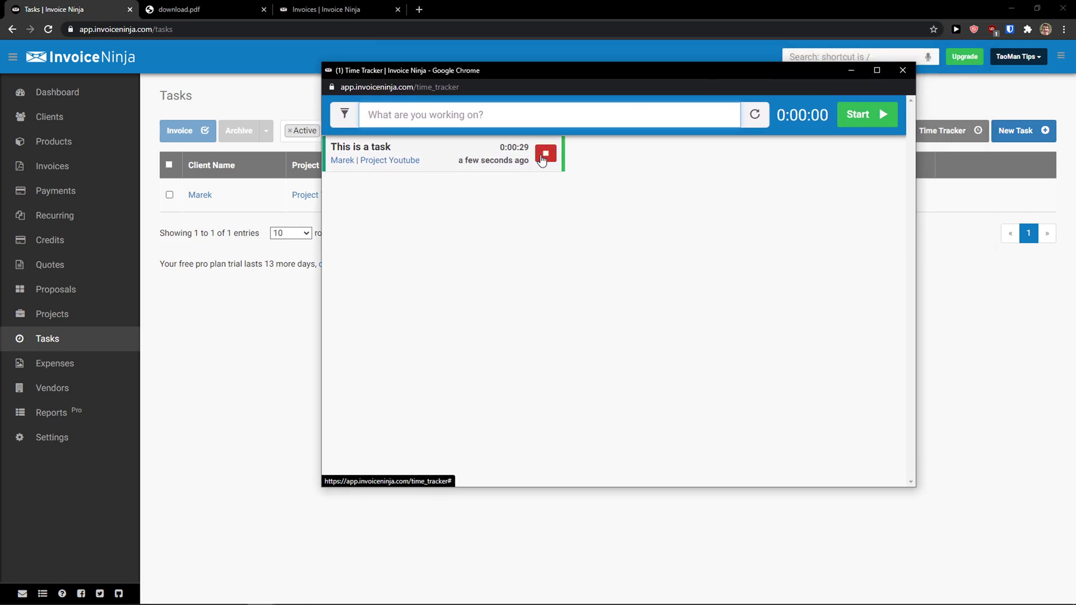
click(858, 76)
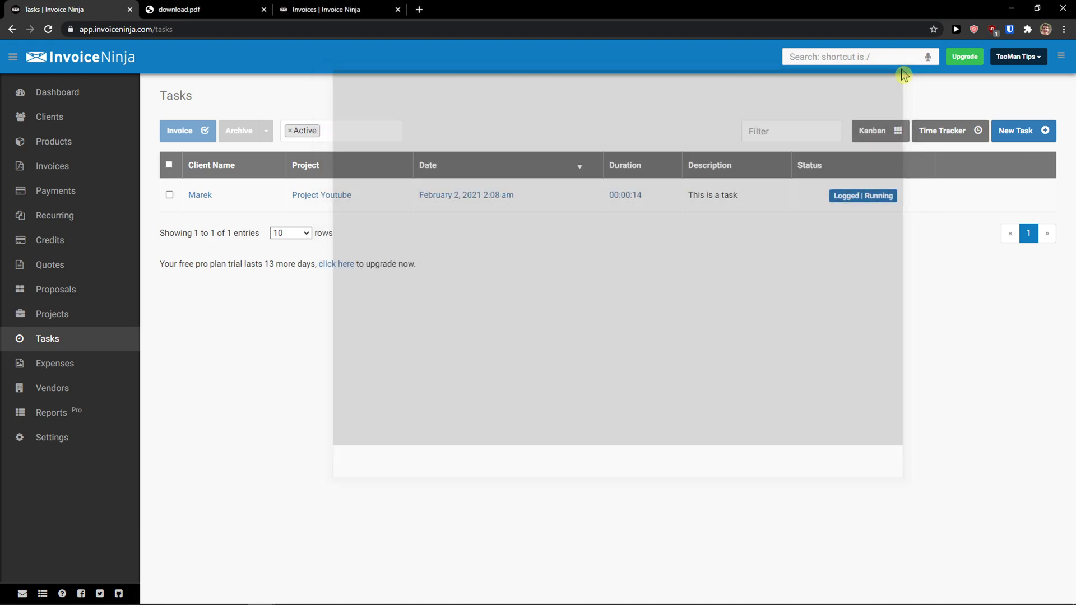
Open and save the task card on Project Youtube's kanban board, then reopen the project's details
click(73, 316)
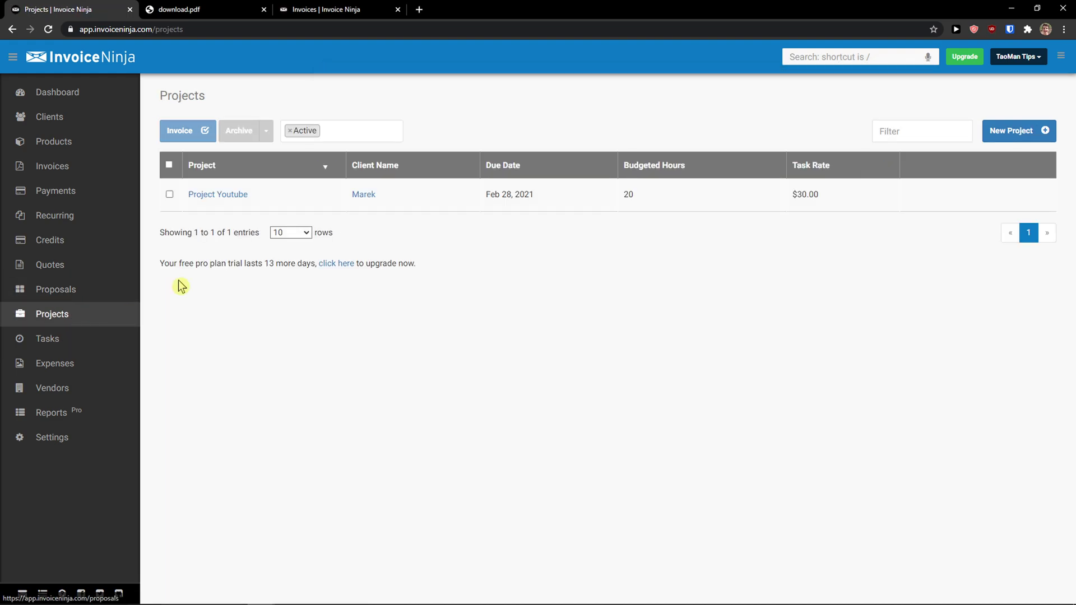
click(217, 197)
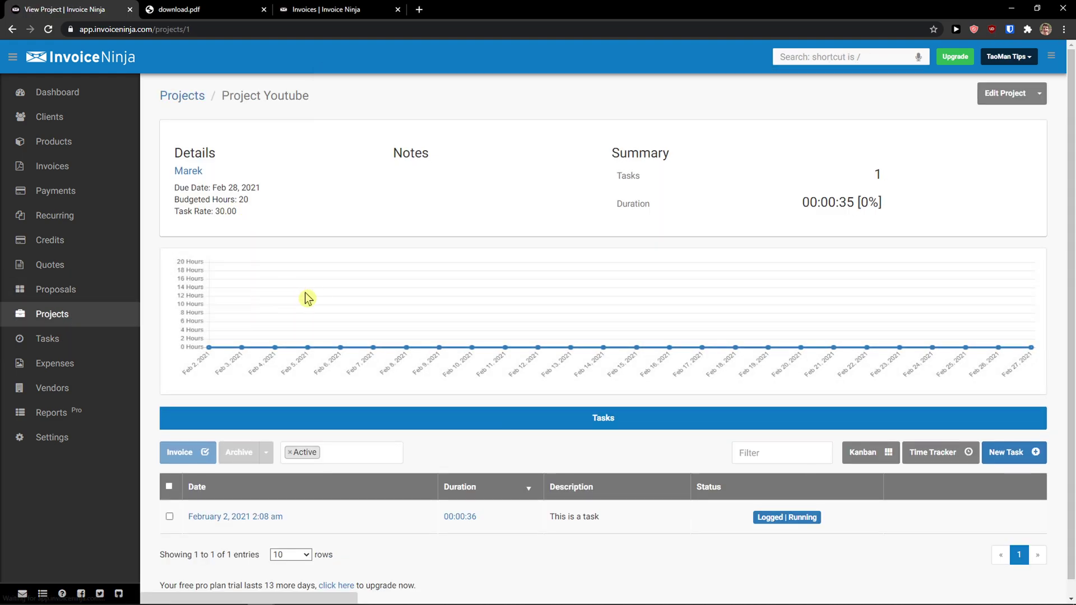
scroll(306, 296, down, 1)
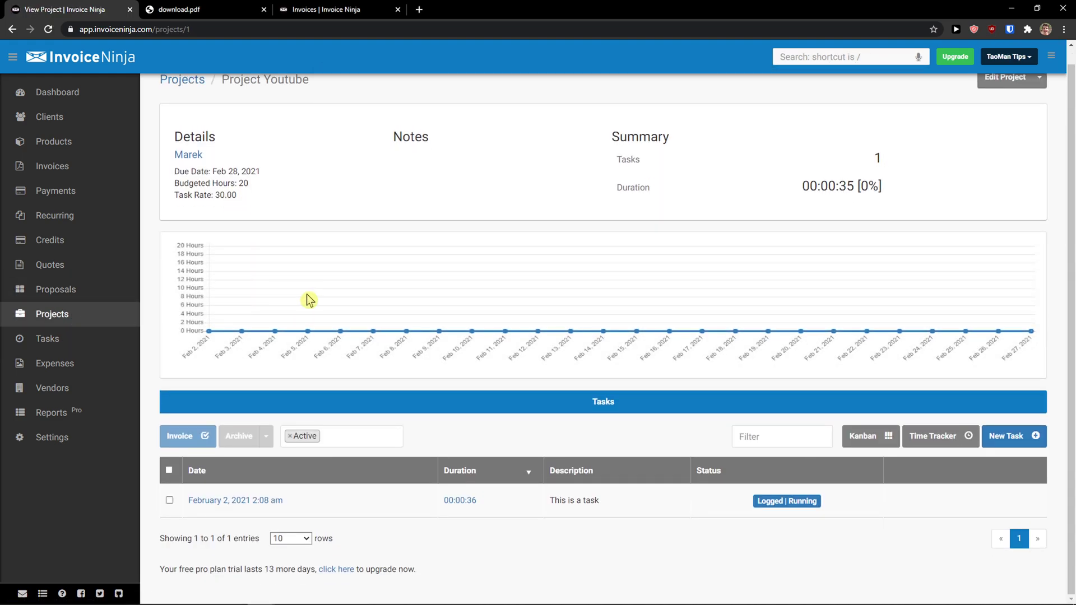
click(876, 436)
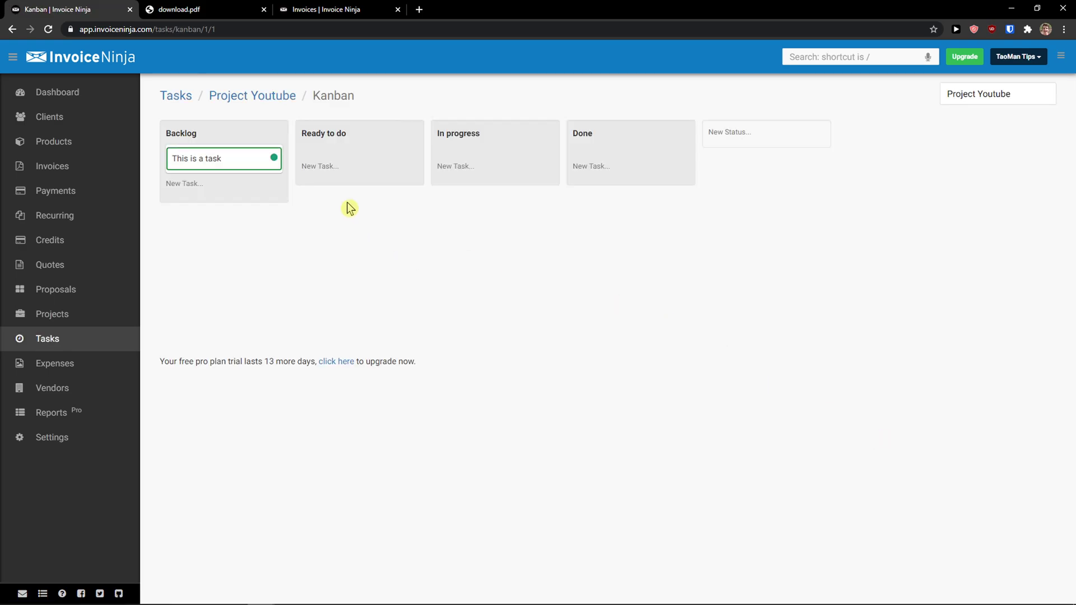
click(216, 161)
click(246, 228)
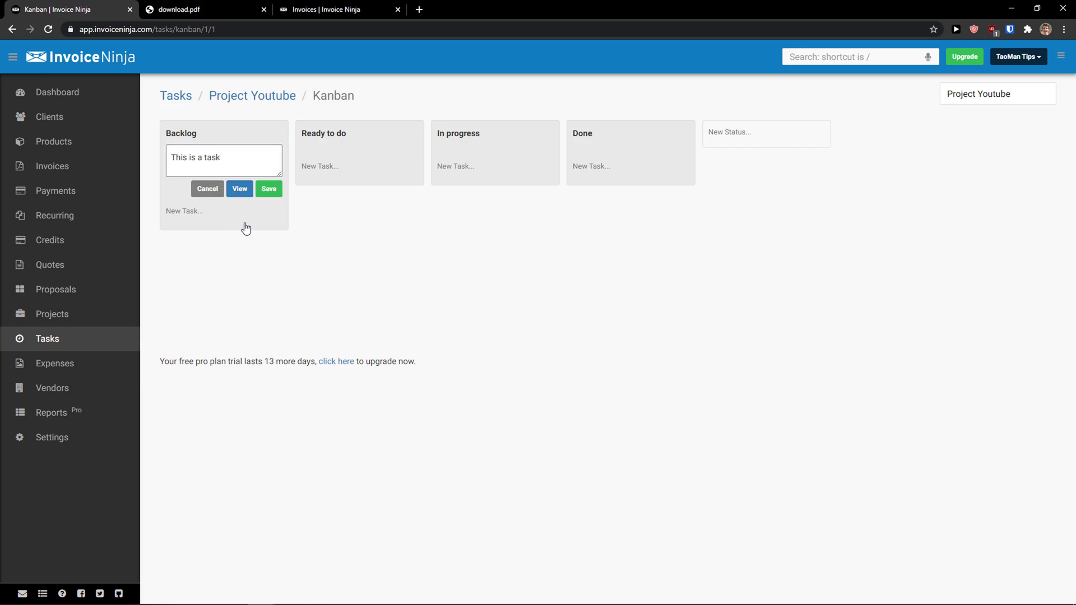
click(271, 193)
click(56, 316)
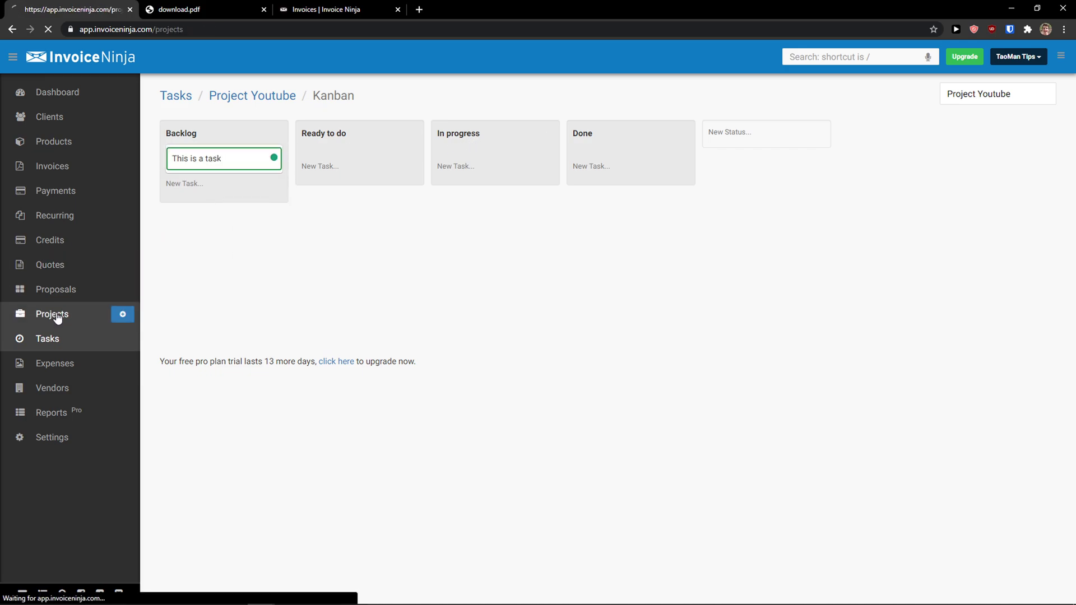
click(238, 197)
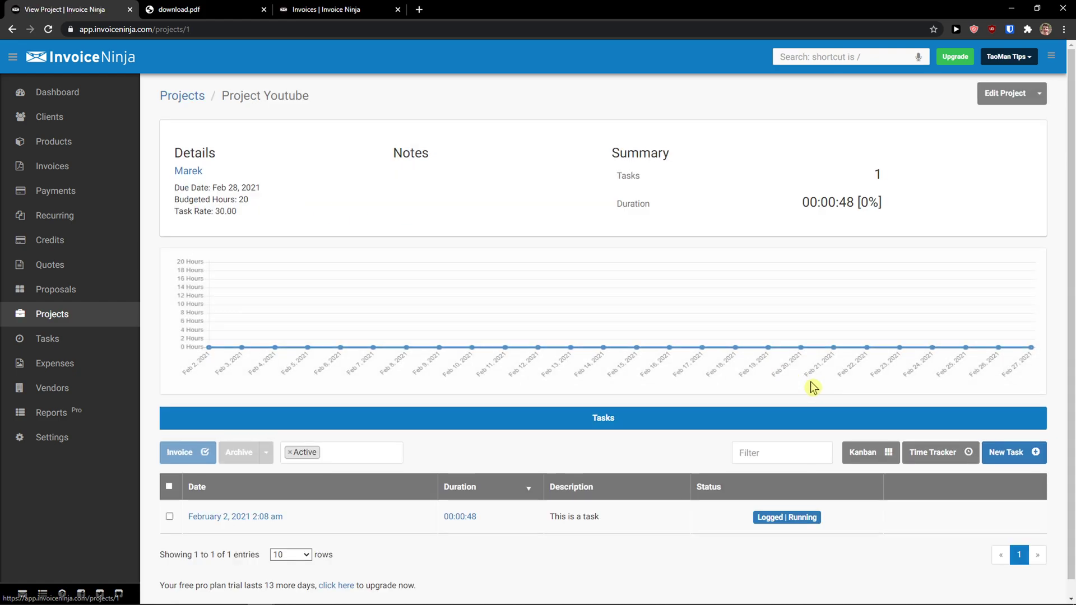
Stop the task's timer in the Time Tracker so it logs 55 seconds
scroll(866, 456, down, 1)
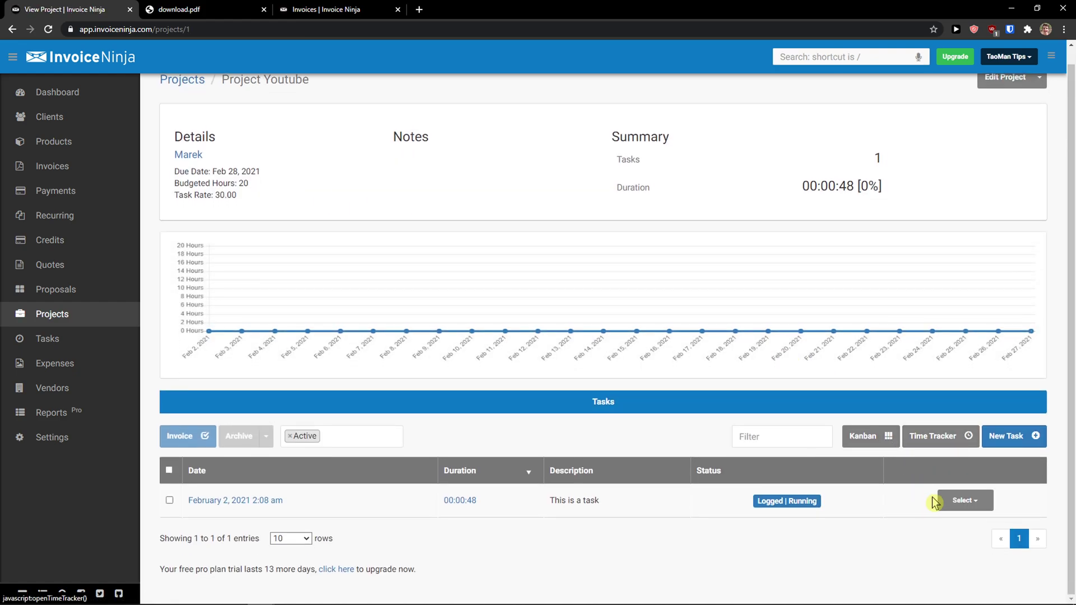
click(955, 502)
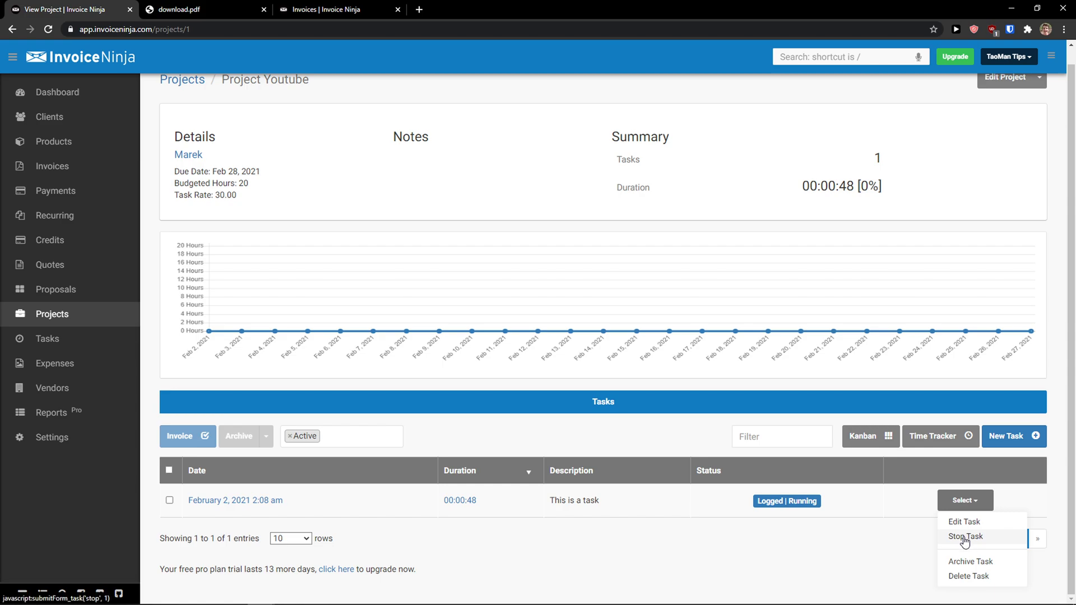
click(932, 441)
click(618, 133)
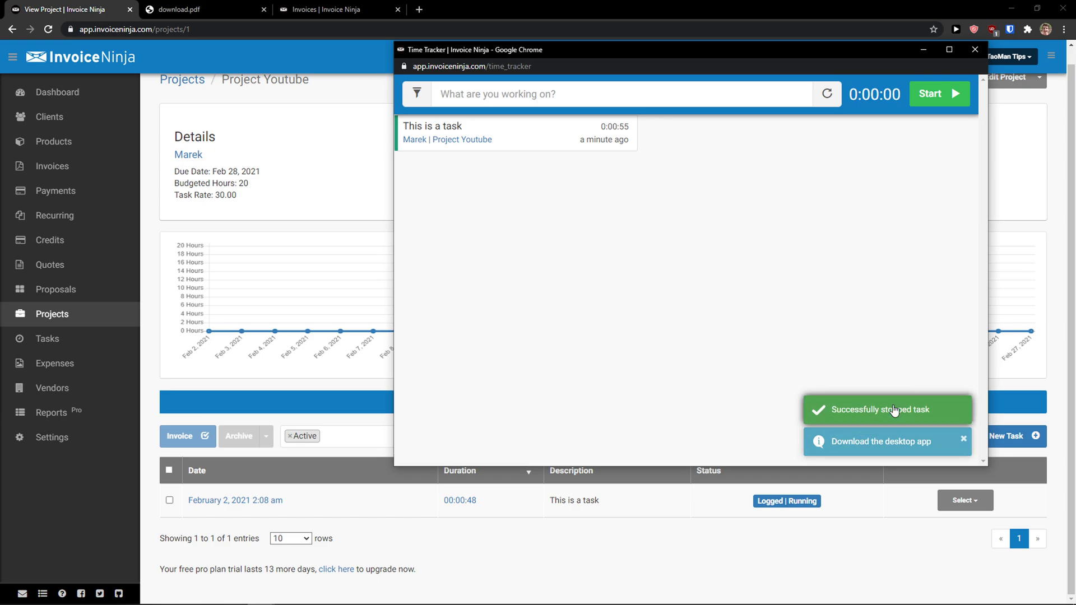
click(976, 49)
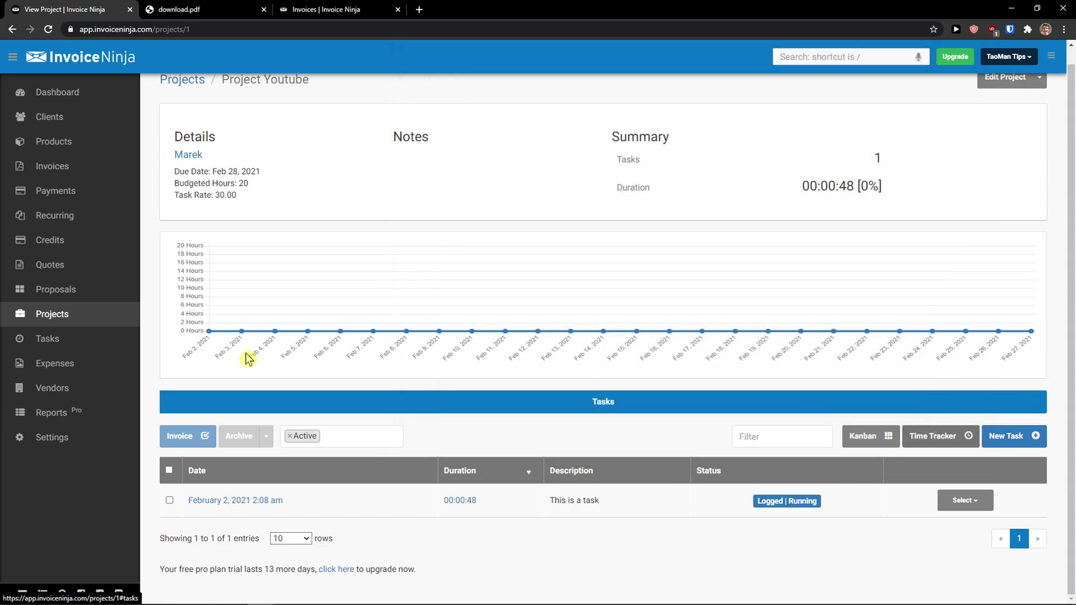
Show all tasks on the Kanban board with 'This is a task' in Backlog
click(89, 340)
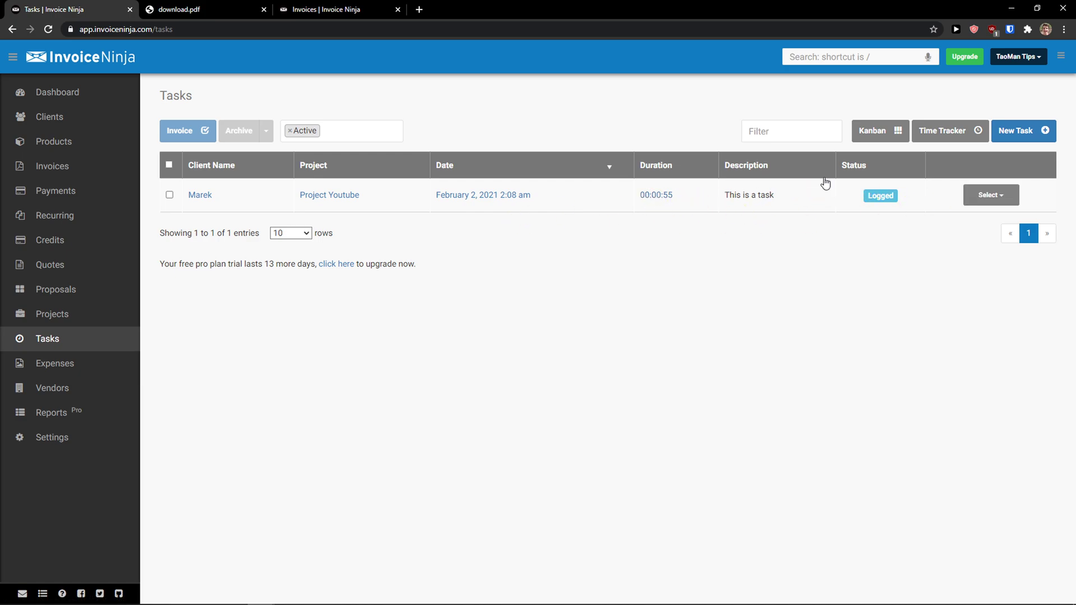
click(867, 138)
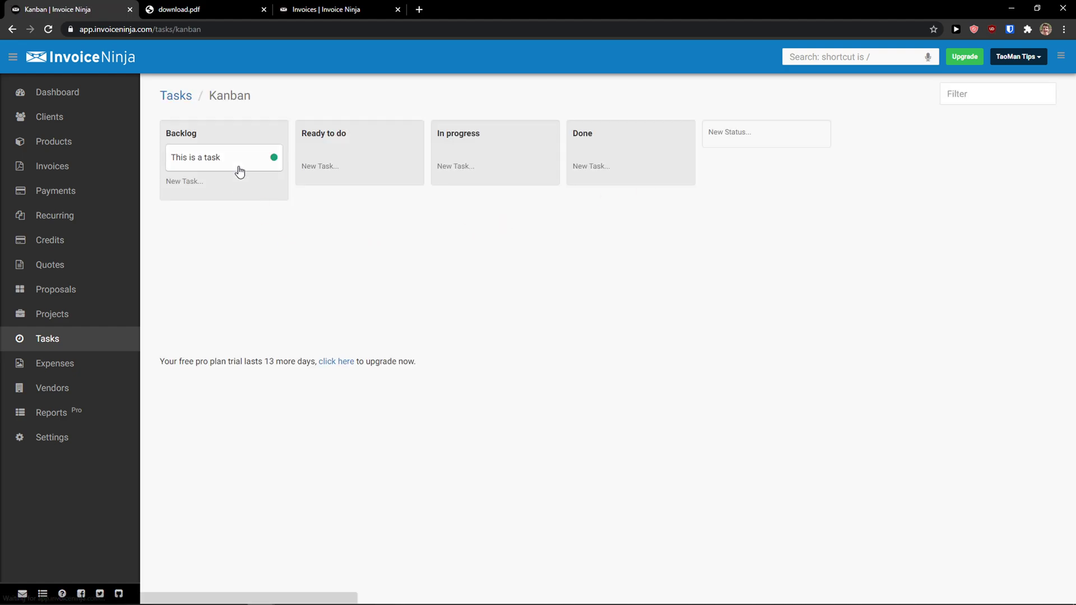
drag(253, 137, 209, 153)
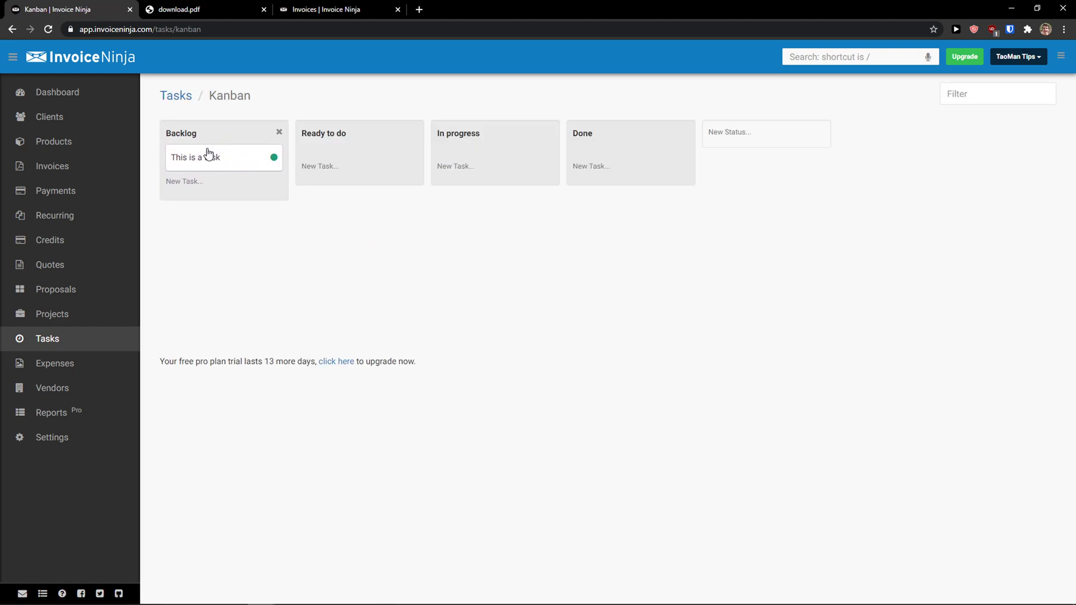
Save a new vendor filled from browser autofill with contact, phone and address details
click(63, 389)
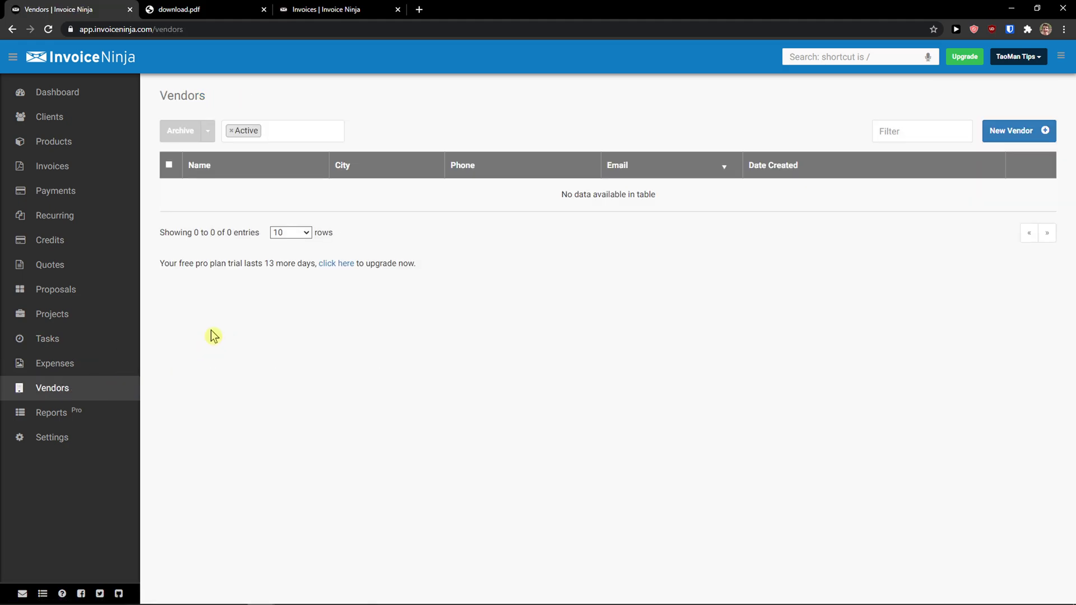
click(1006, 131)
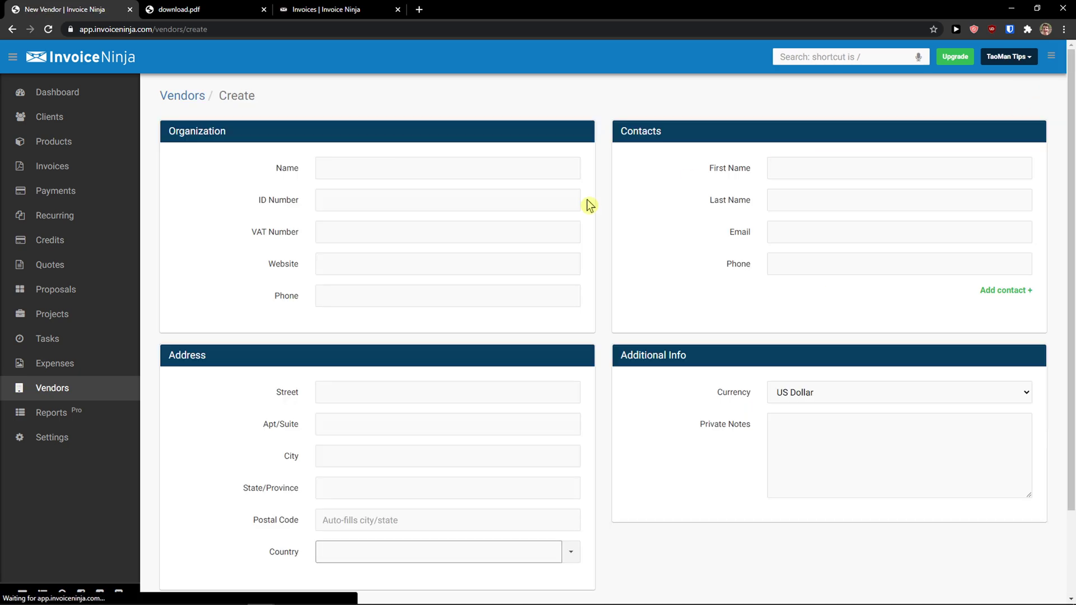
click(443, 170)
click(440, 196)
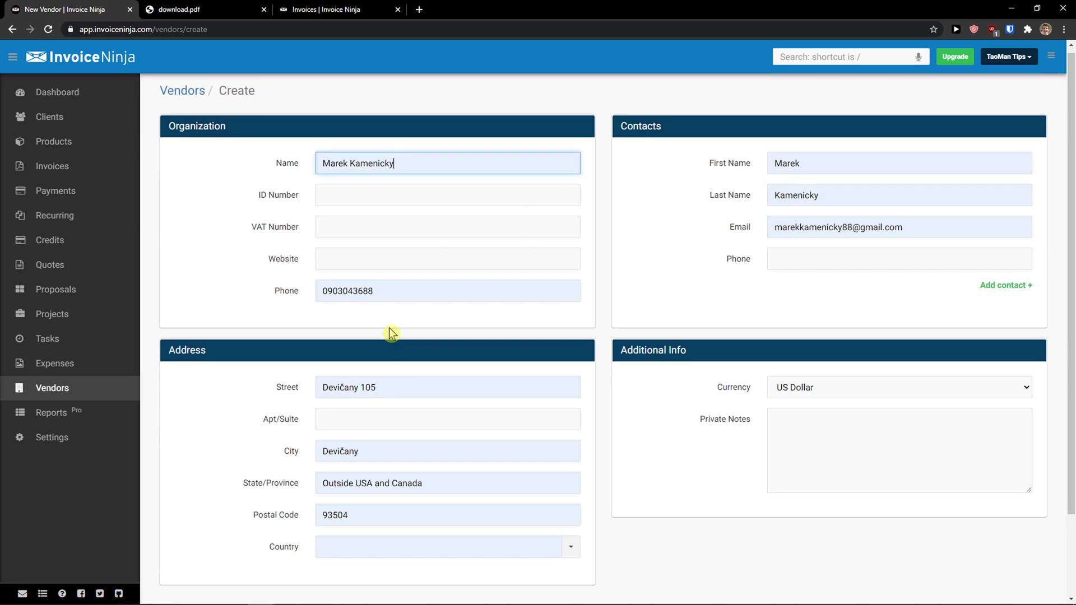
scroll(320, 315, down, 2)
scroll(420, 344, up, 3)
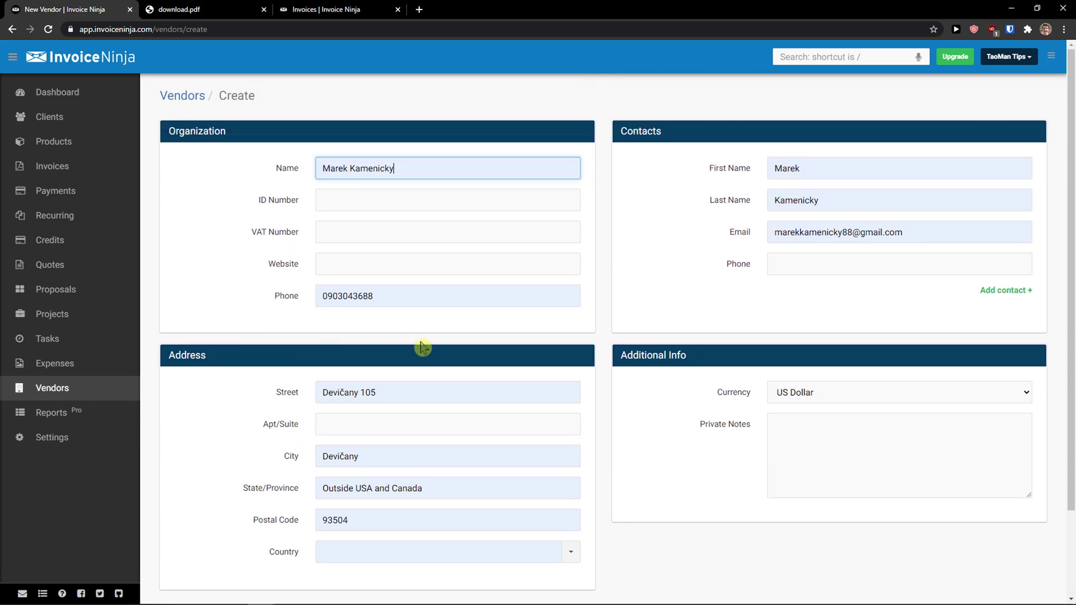
scroll(583, 413, down, 3)
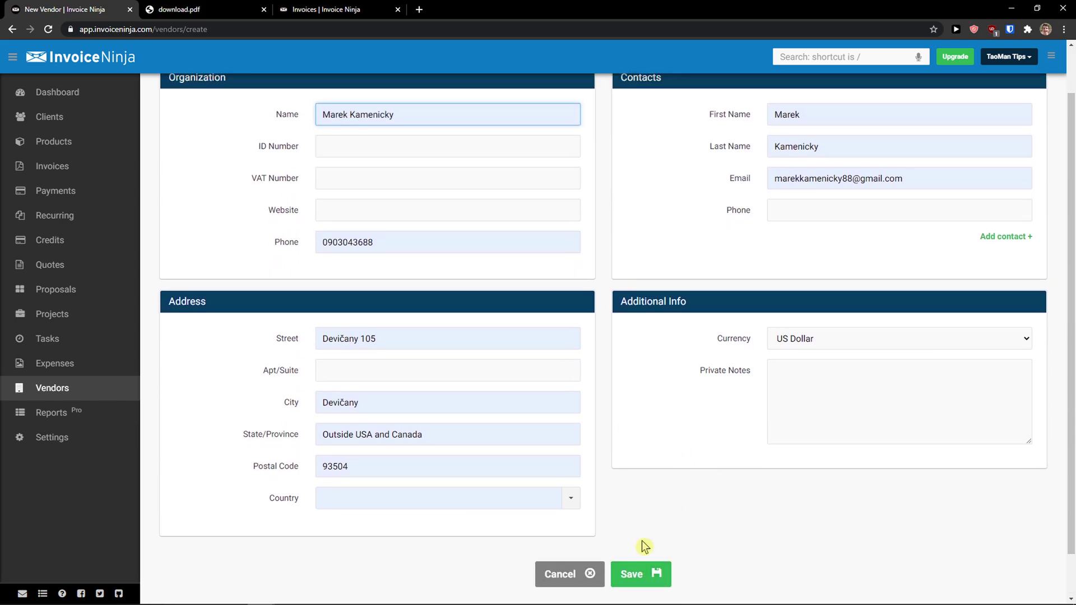
click(624, 571)
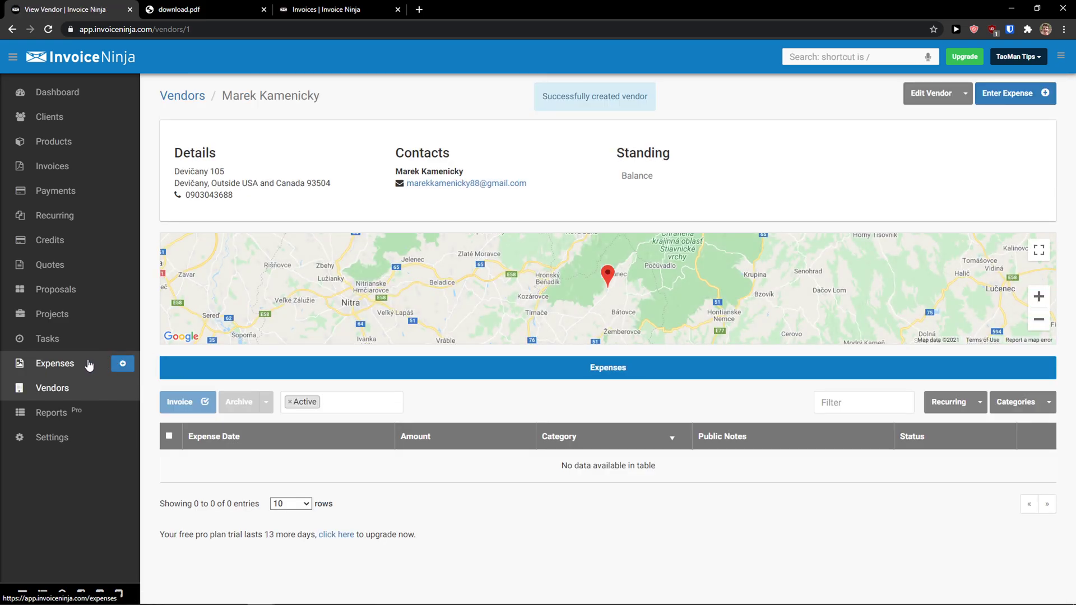
click(83, 366)
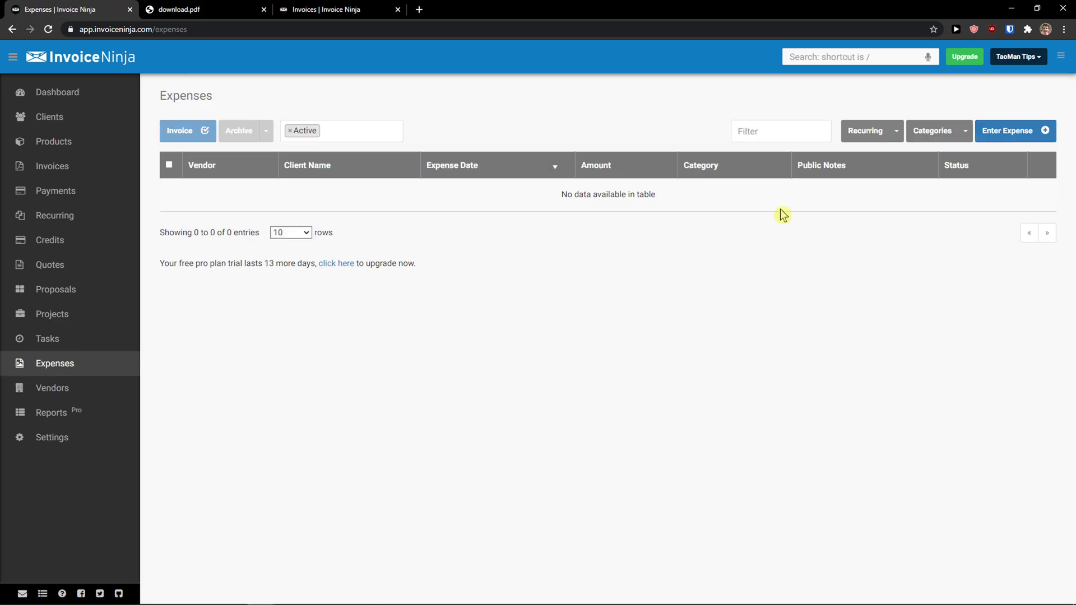
Start a new expense, choose the existing vendor and enter a 50.00 amount
click(1006, 135)
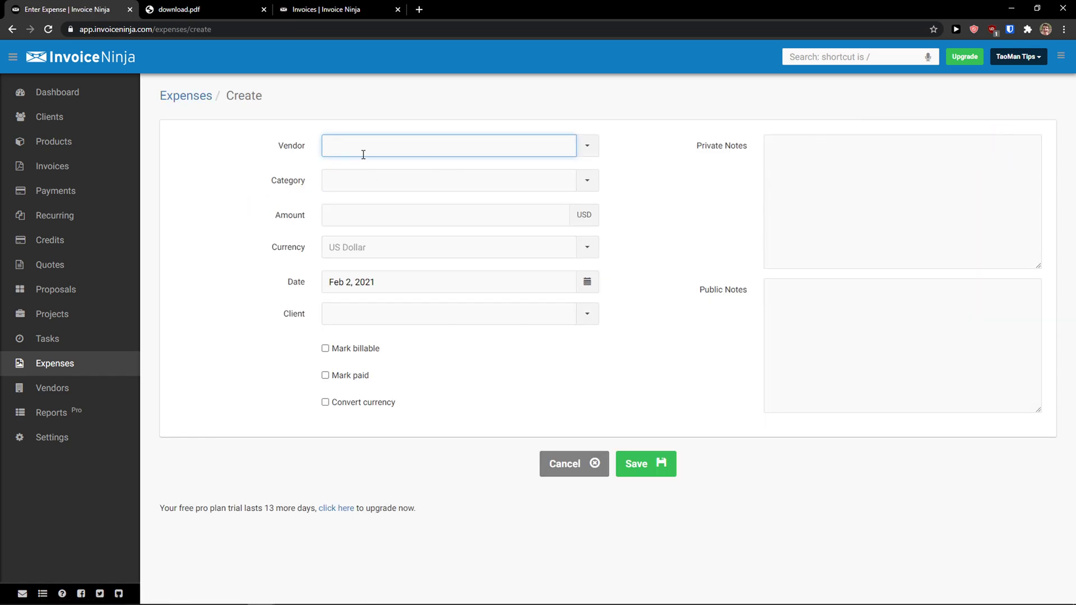
click(587, 150)
click(457, 171)
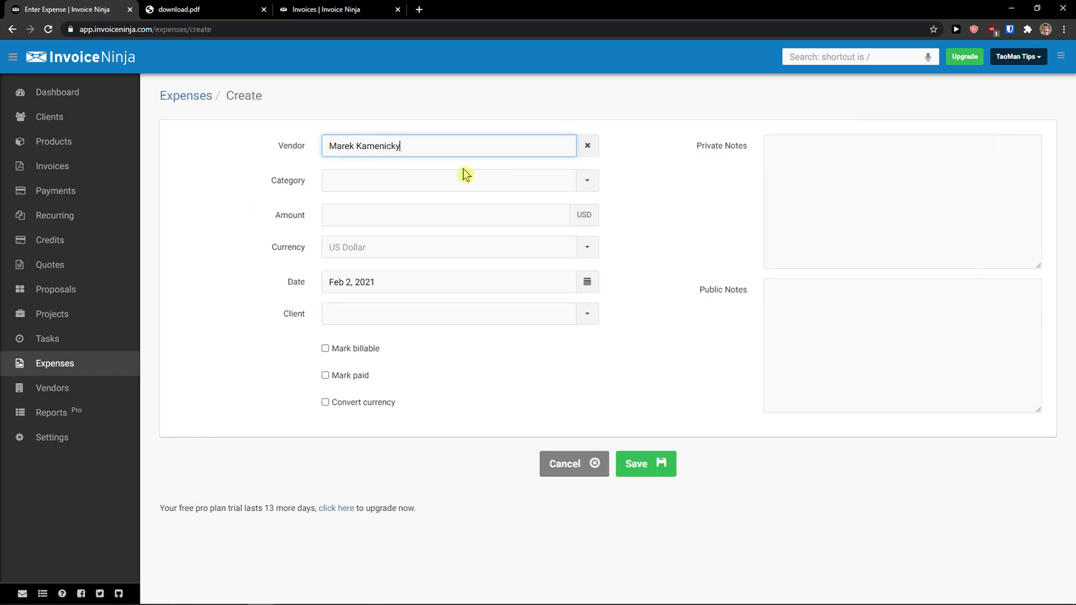
click(583, 185)
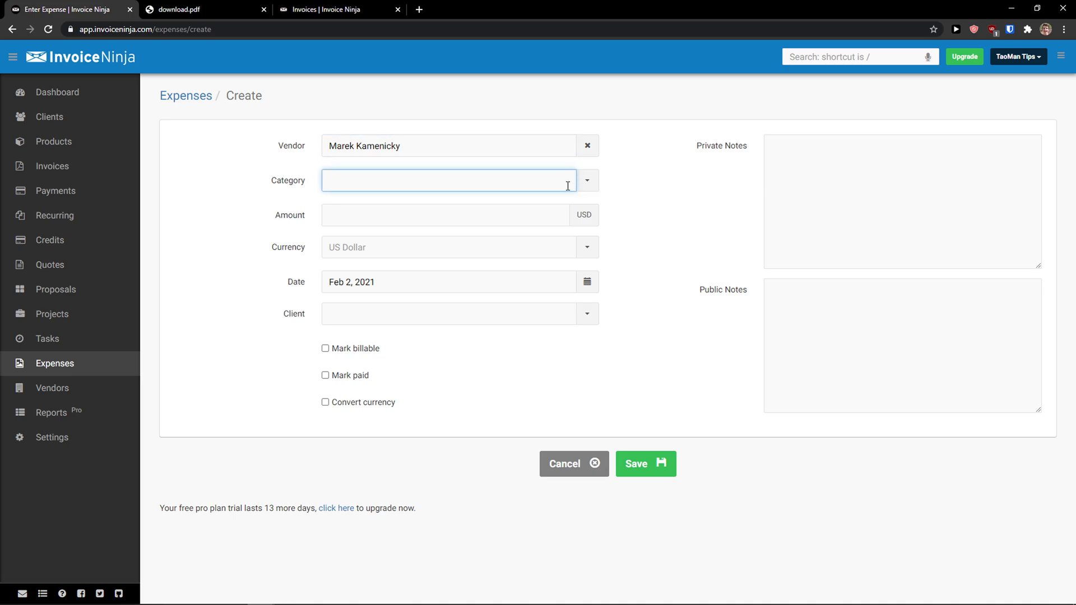
click(461, 210)
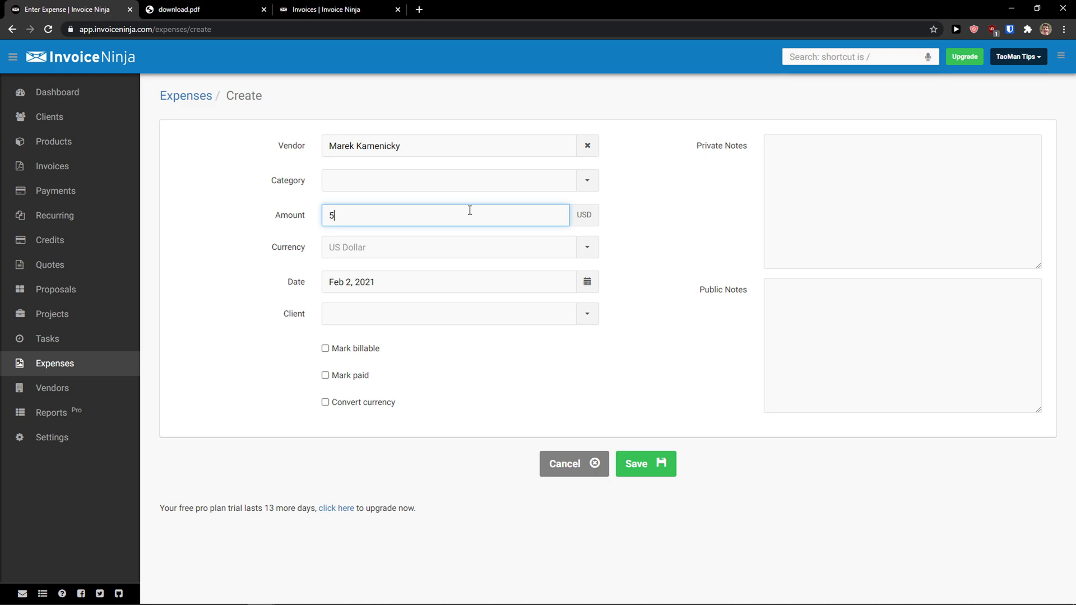
click(592, 180)
click(545, 183)
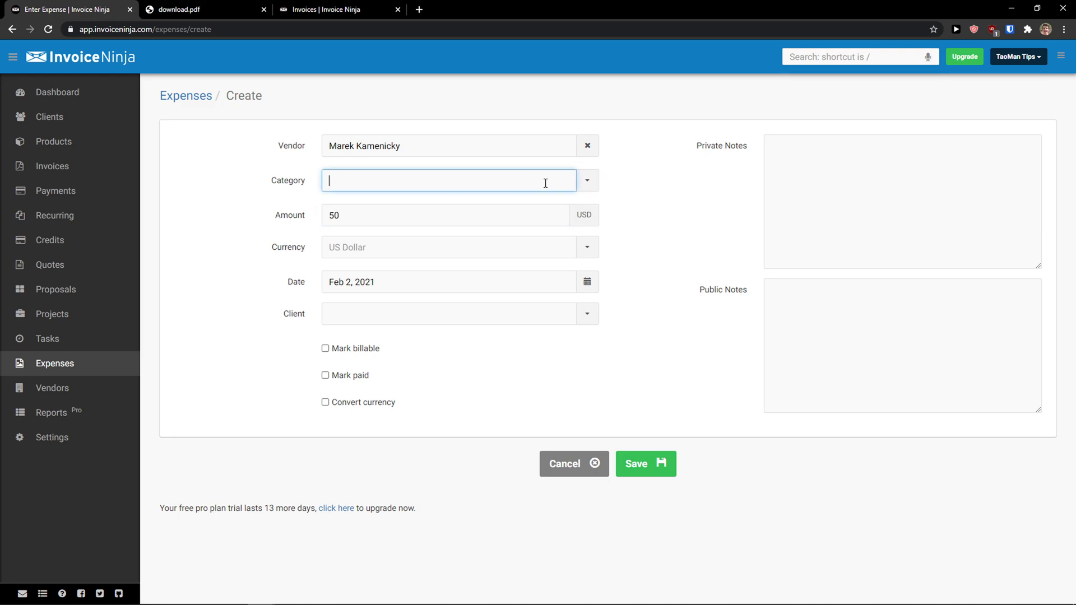
Assign the existing client to the $50 expense, save it, and return to Expenses
click(495, 309)
click(583, 318)
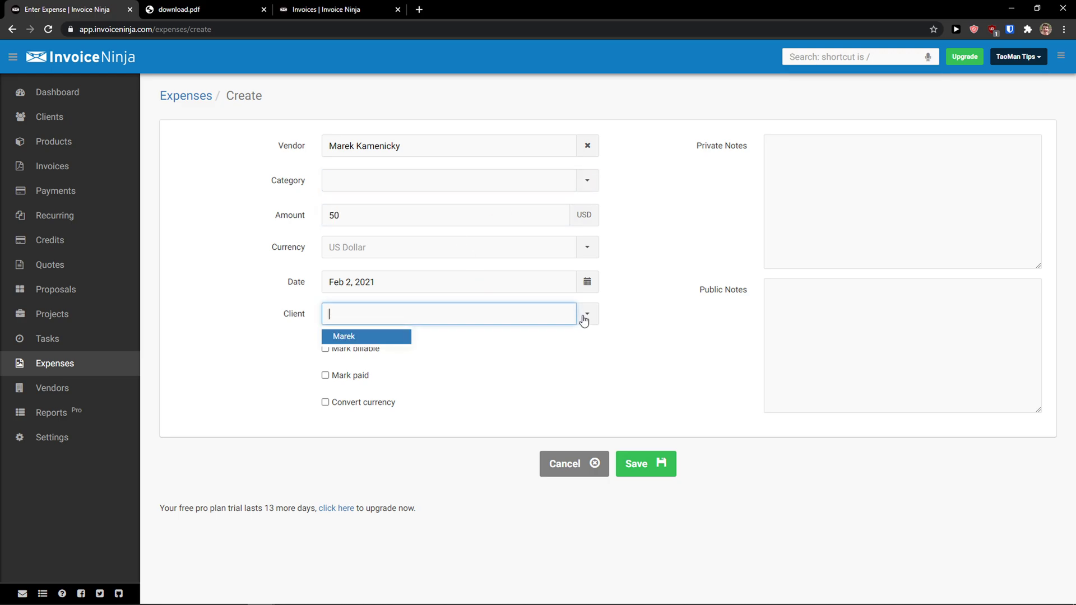
click(379, 336)
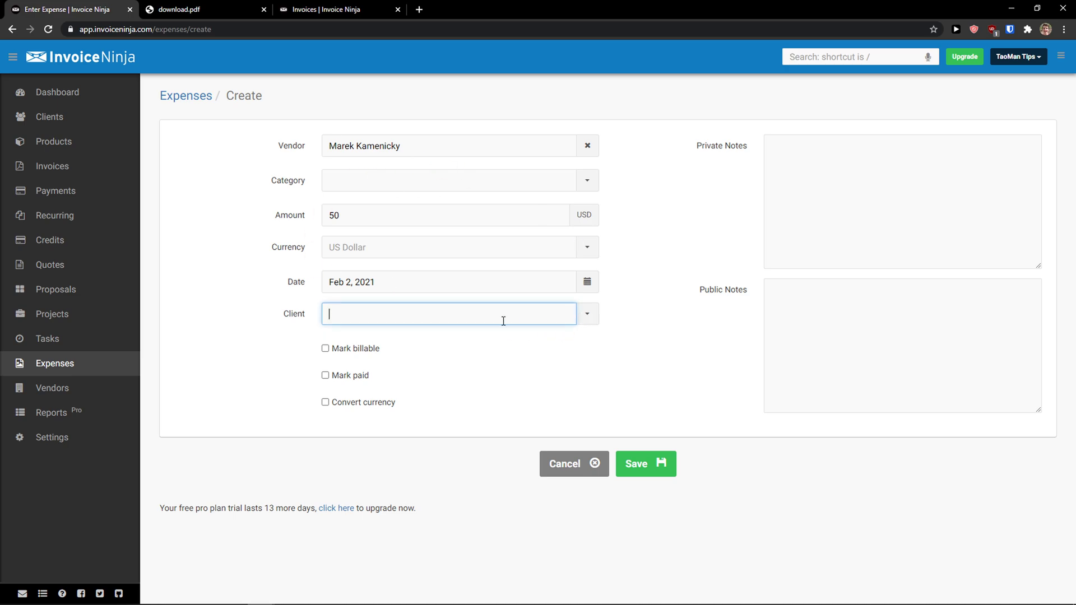
click(588, 315)
click(353, 338)
click(639, 464)
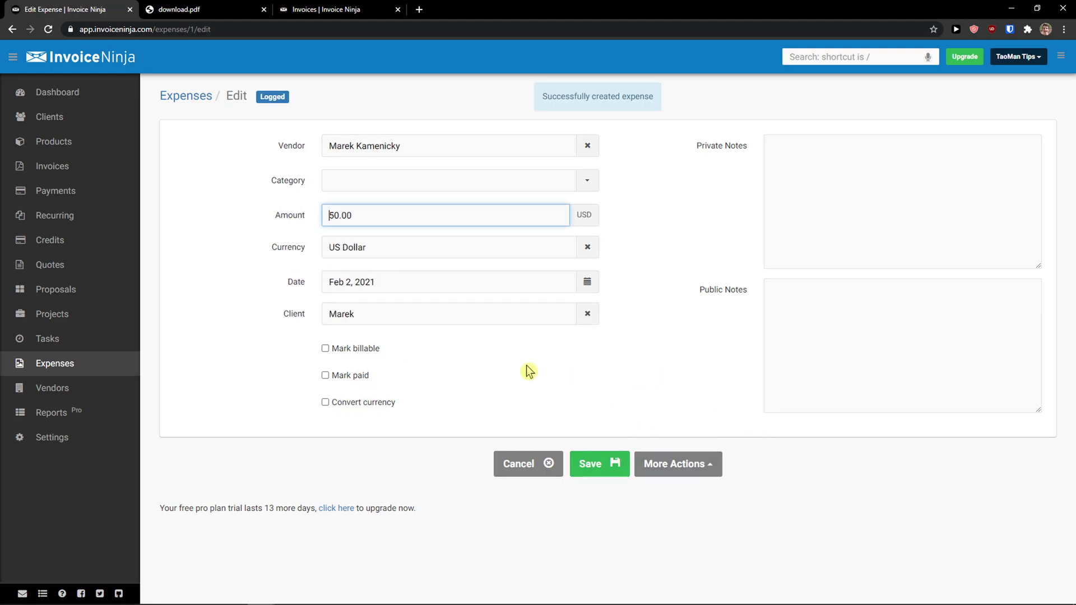
click(86, 372)
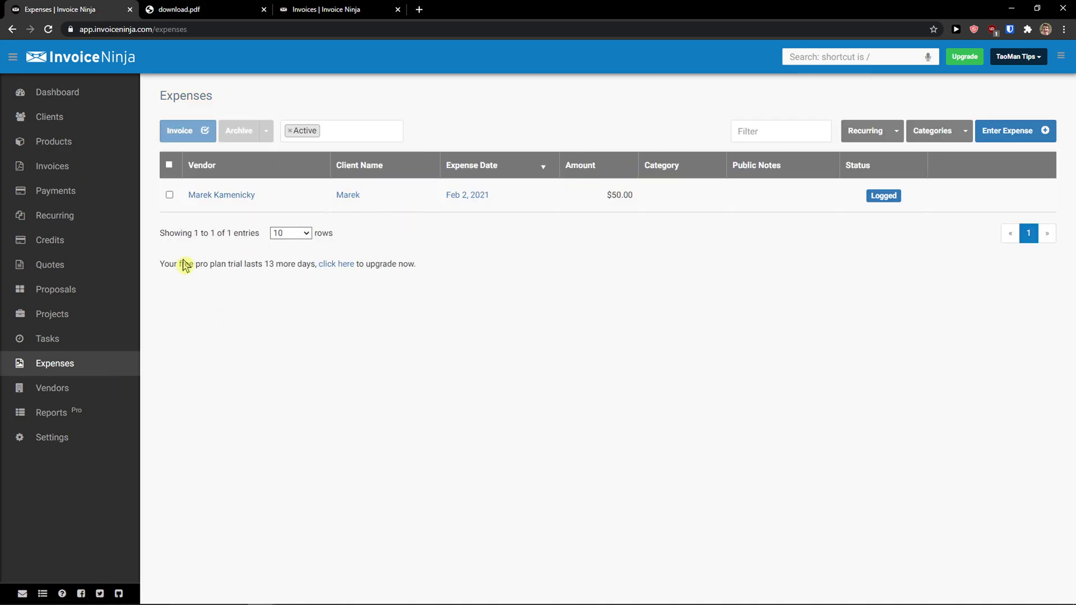
Export a Profit and Loss report in CSV format from the Reports page
click(52, 418)
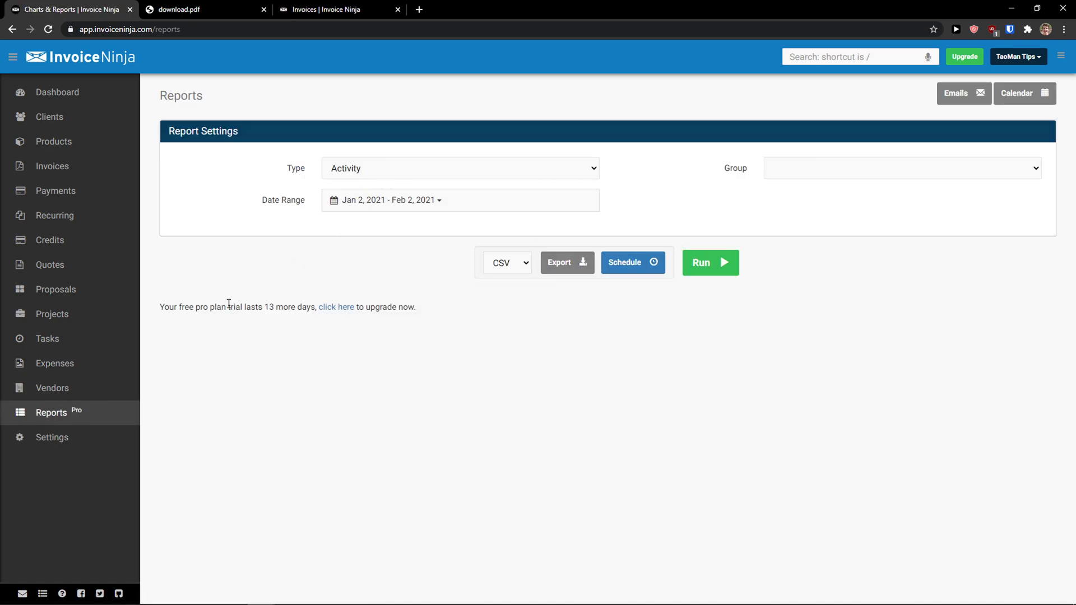
double_click(399, 201)
click(408, 167)
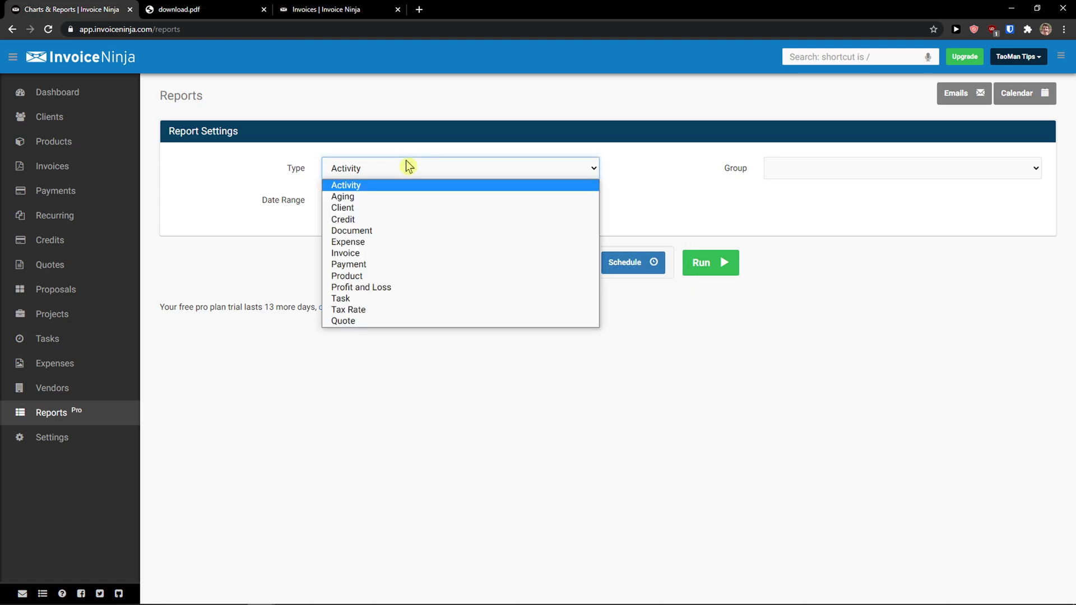
click(375, 220)
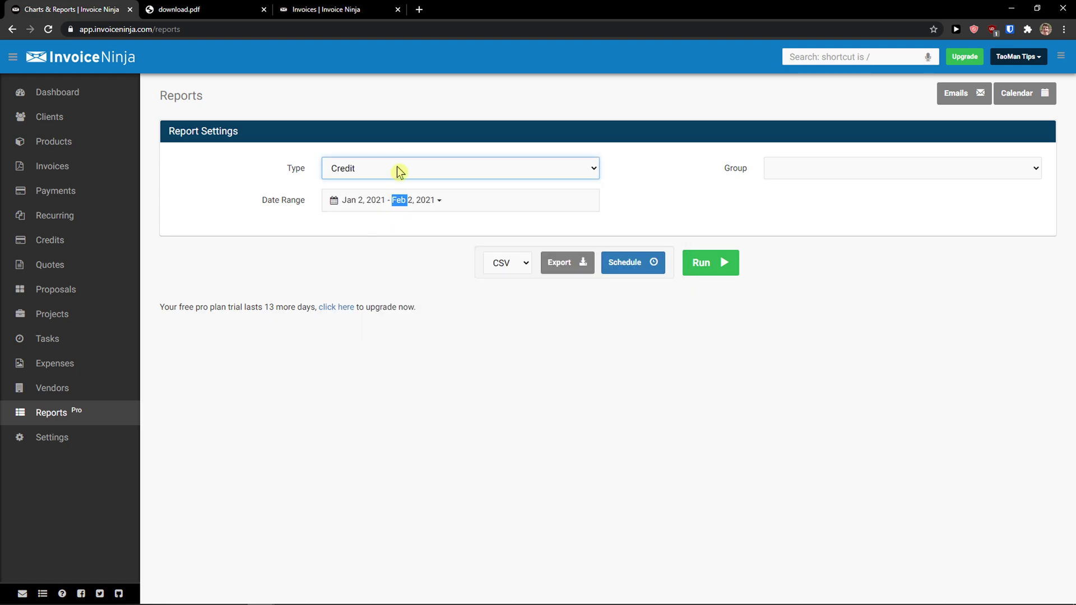
click(402, 169)
click(372, 287)
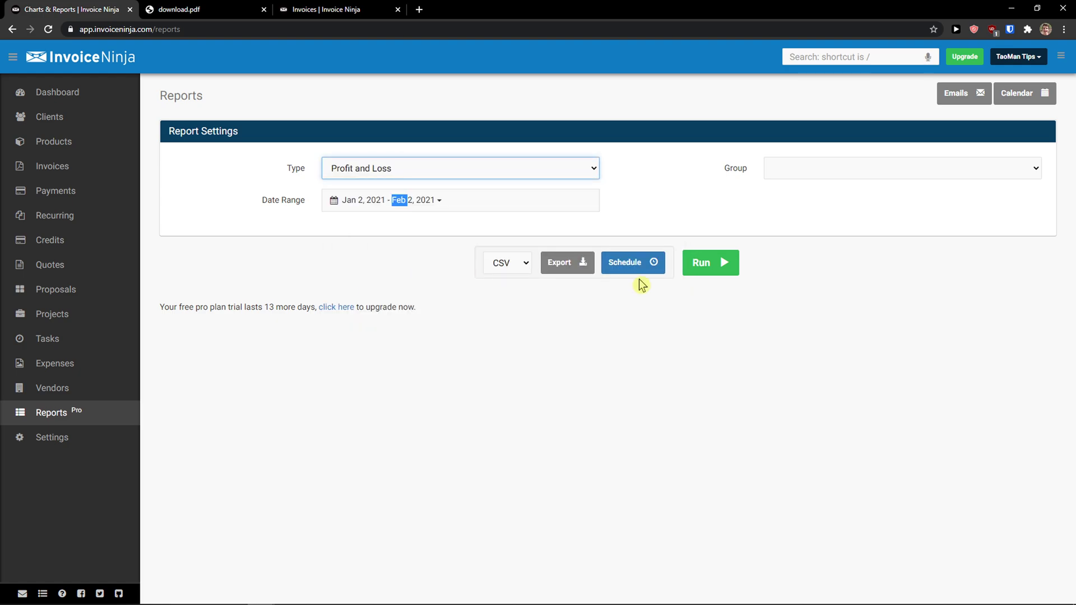
click(568, 269)
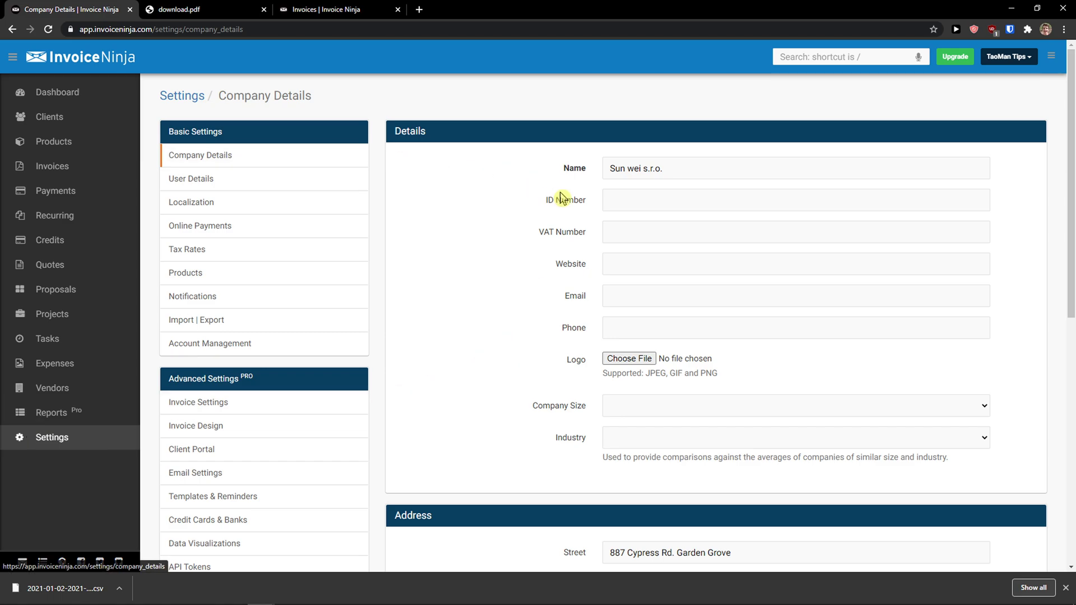
Browse the User Details and Localization settings, leaving without saving changes
click(249, 182)
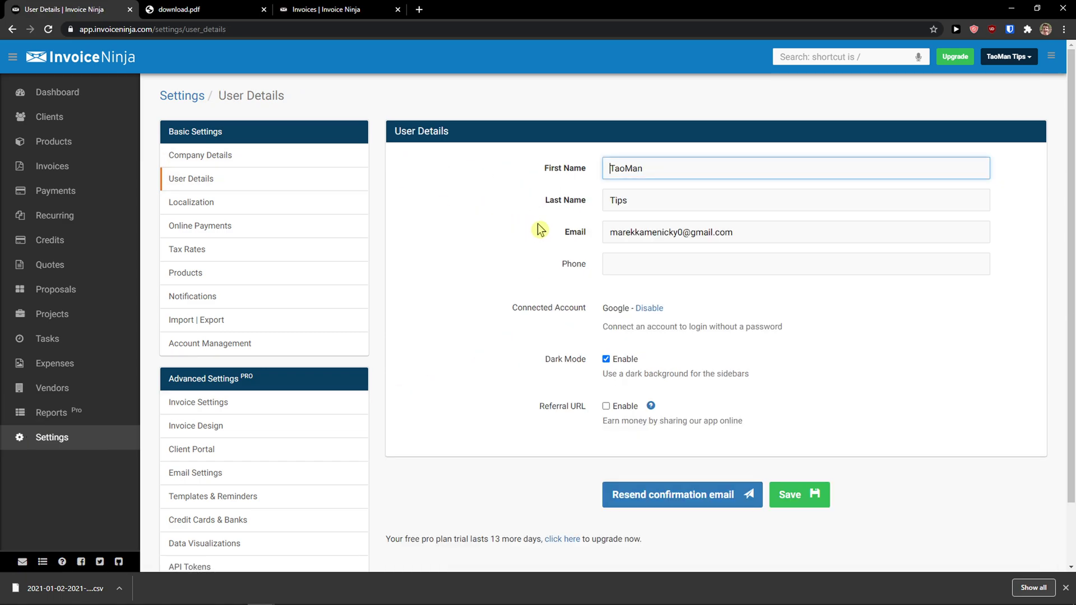
scroll(535, 224, down, 1)
scroll(533, 227, up, 1)
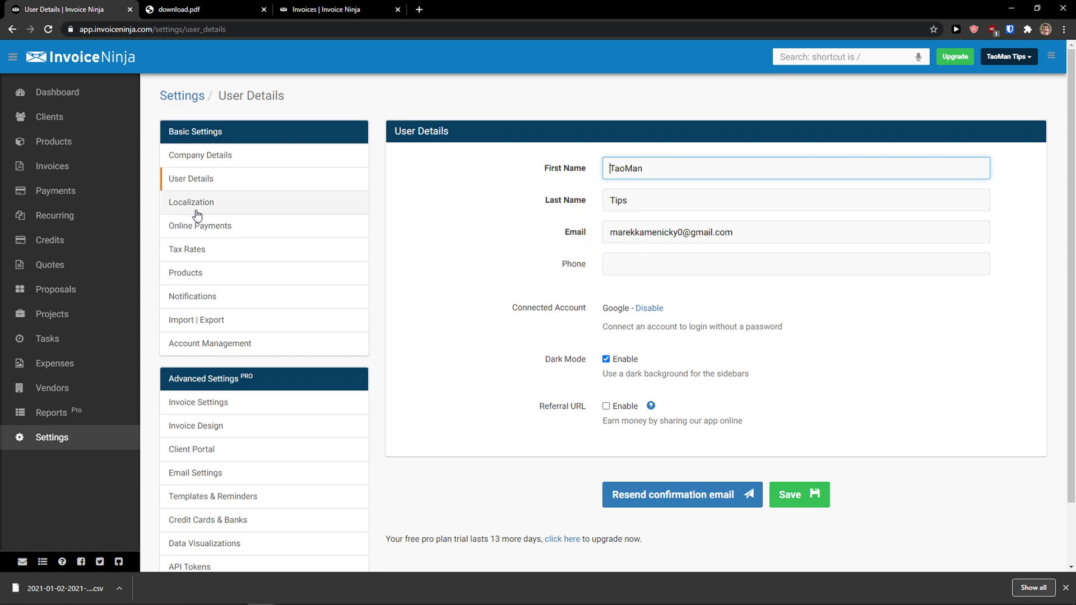
click(600, 364)
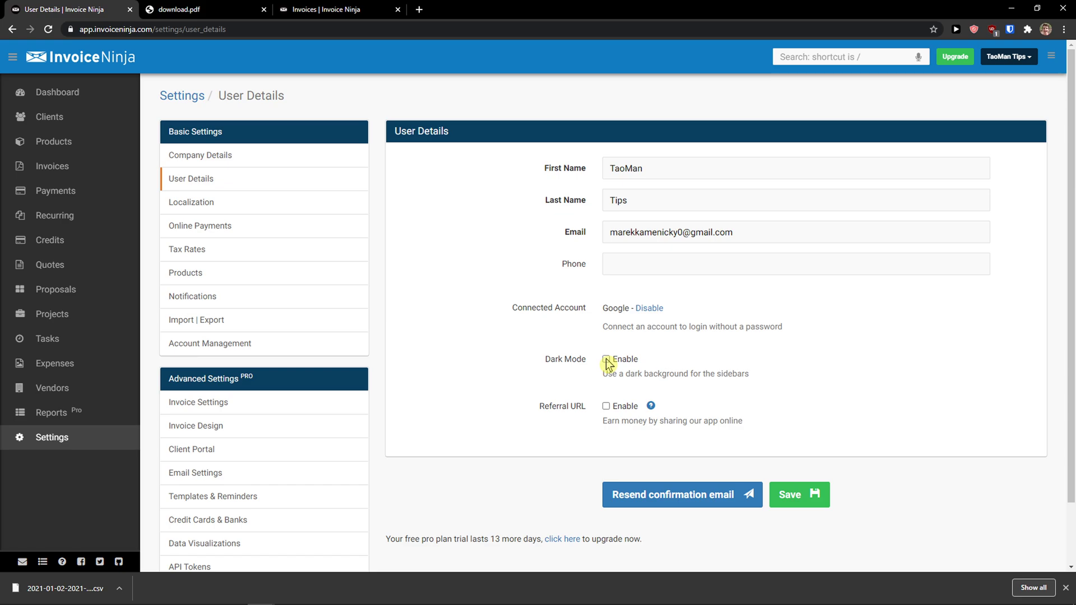
click(233, 208)
click(588, 95)
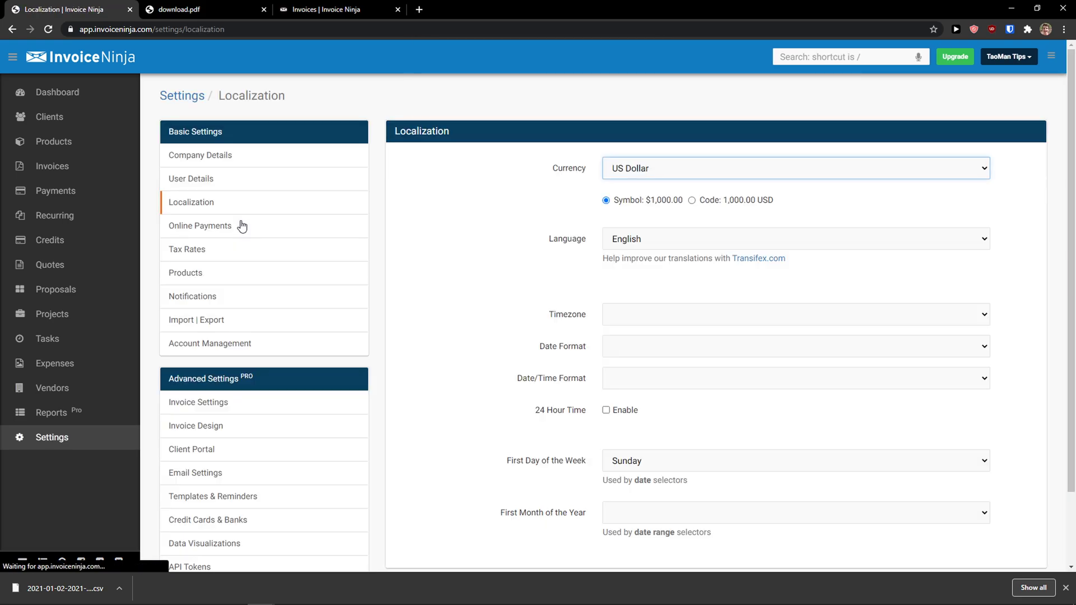
scroll(667, 229, down, 1)
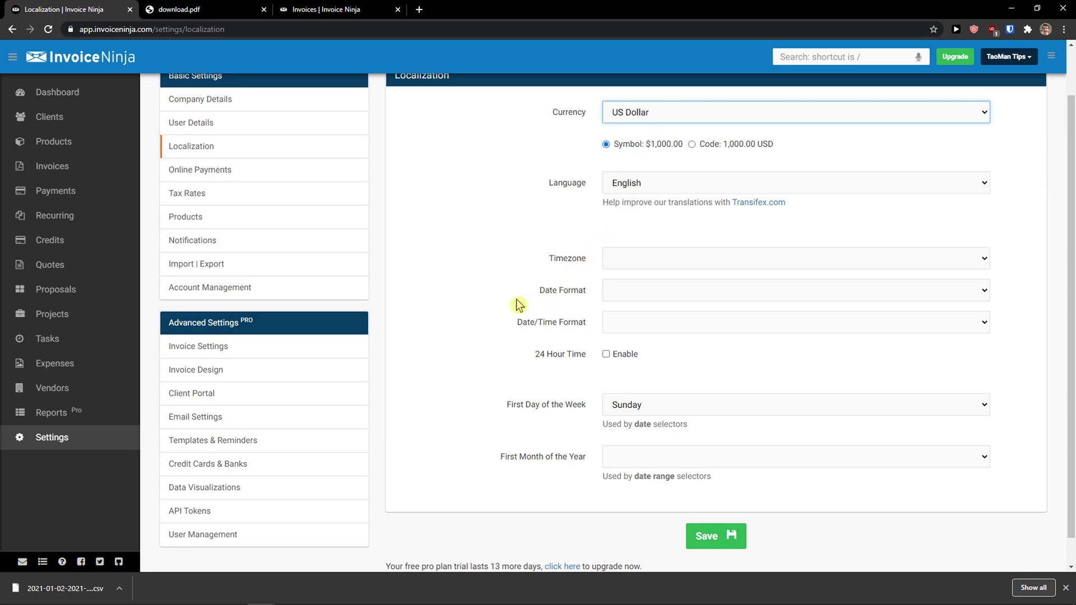
Look through the Online Payments, Tax Rates and Products settings pages
click(264, 171)
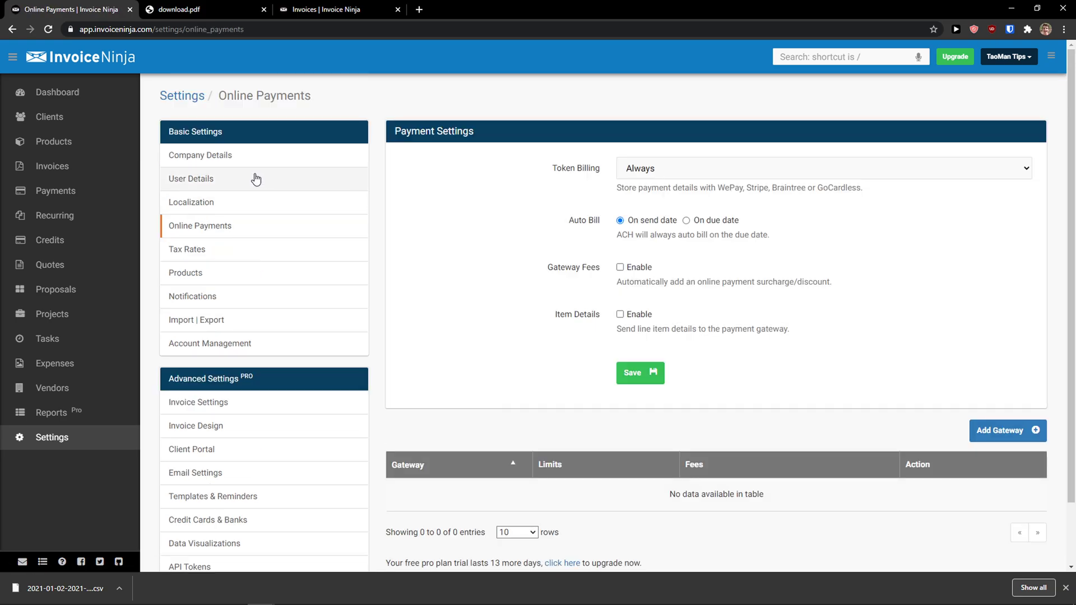
scroll(607, 264, down, 2)
scroll(586, 264, up, 1)
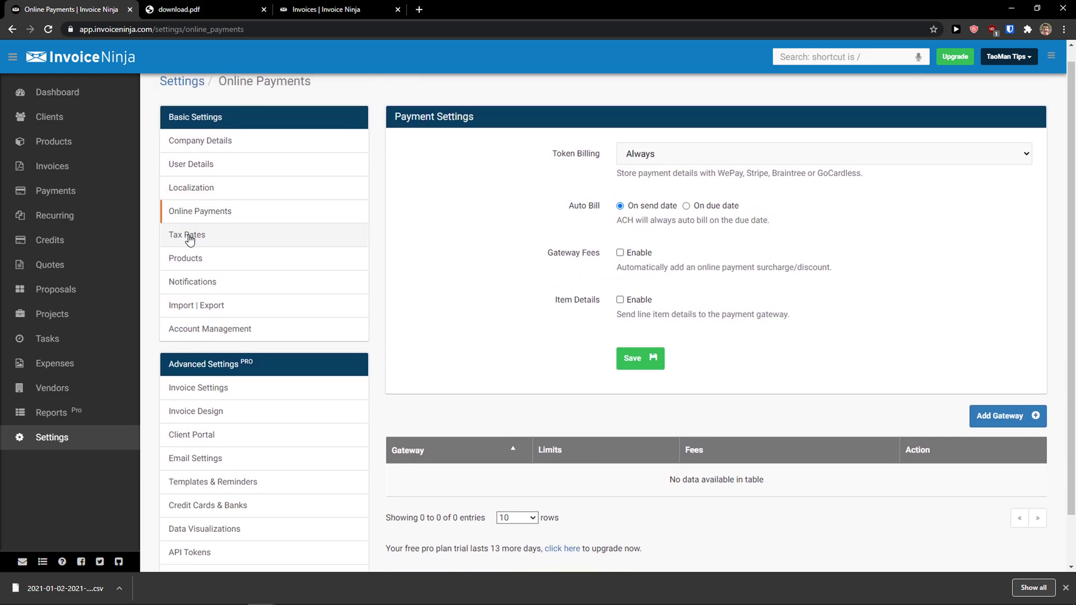
click(190, 235)
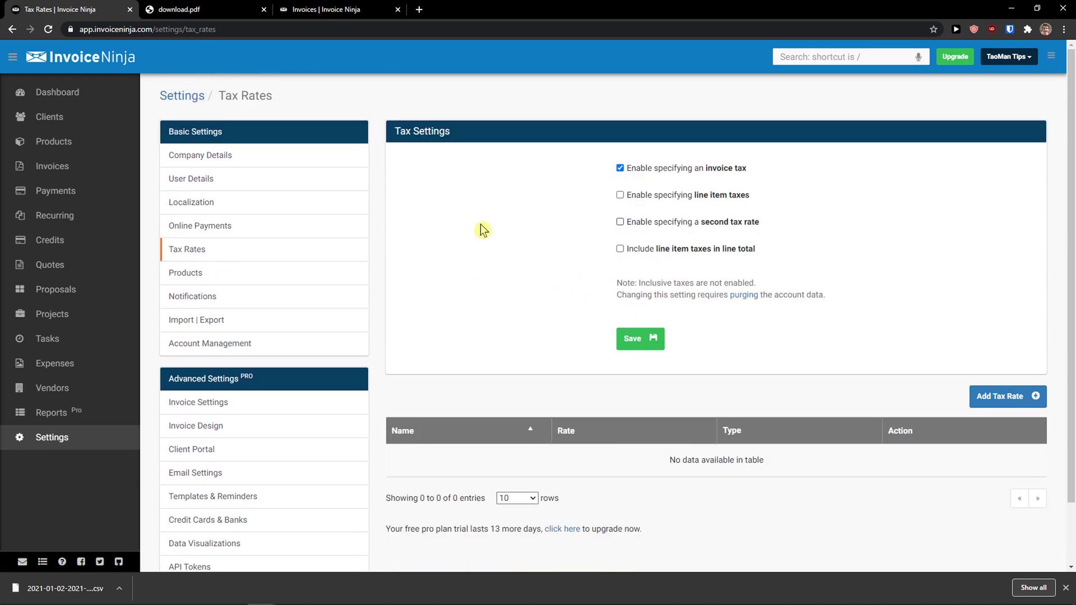
click(239, 277)
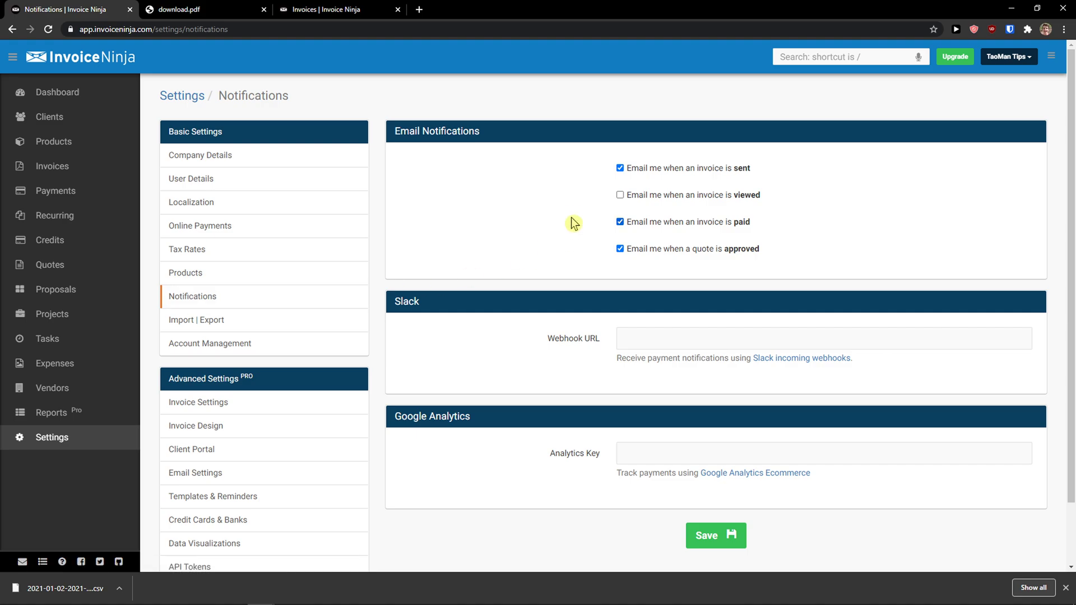
View the Import | Export import sources and cancel the file picker without importing
click(280, 331)
click(667, 170)
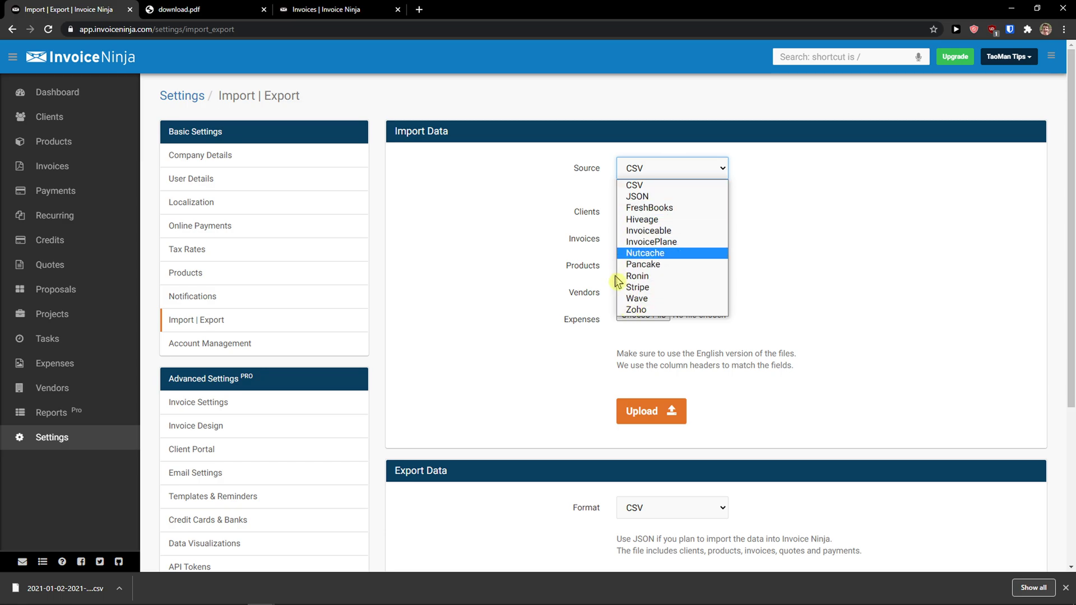
click(643, 212)
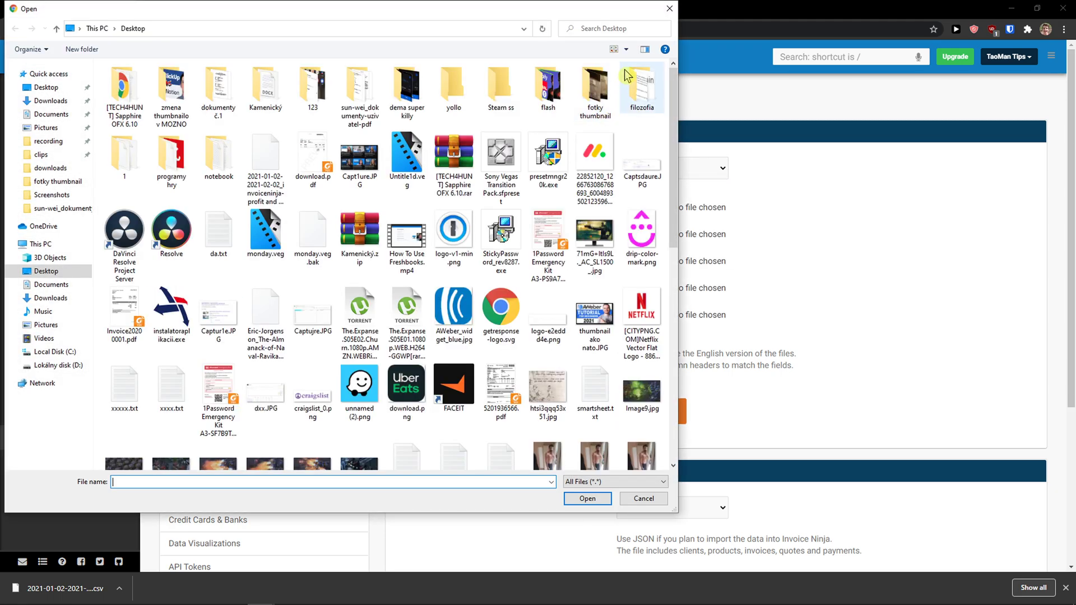
click(669, 11)
click(241, 343)
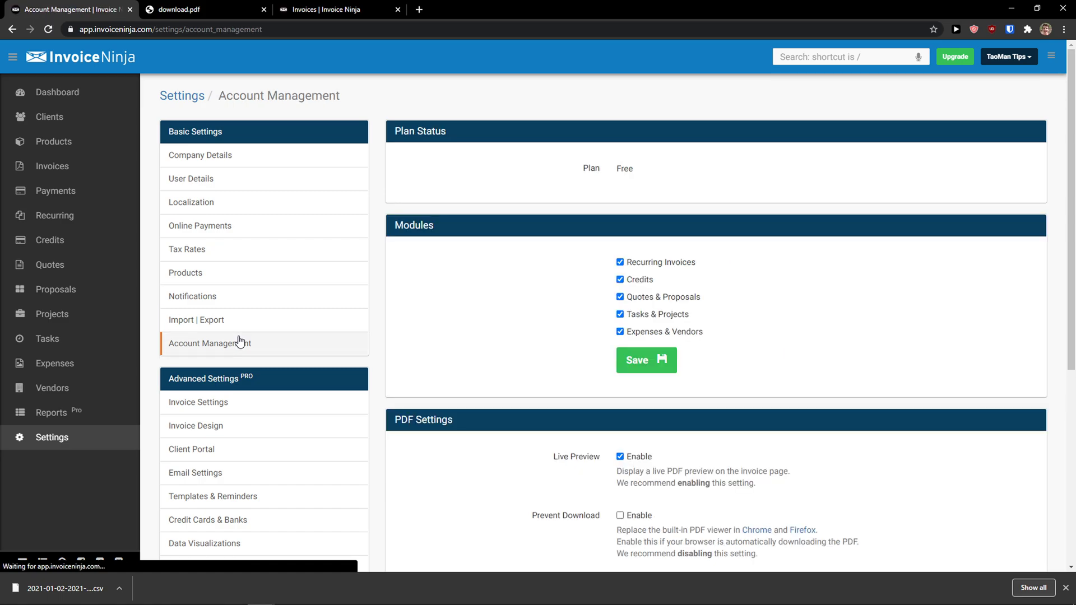
scroll(574, 210, down, 2)
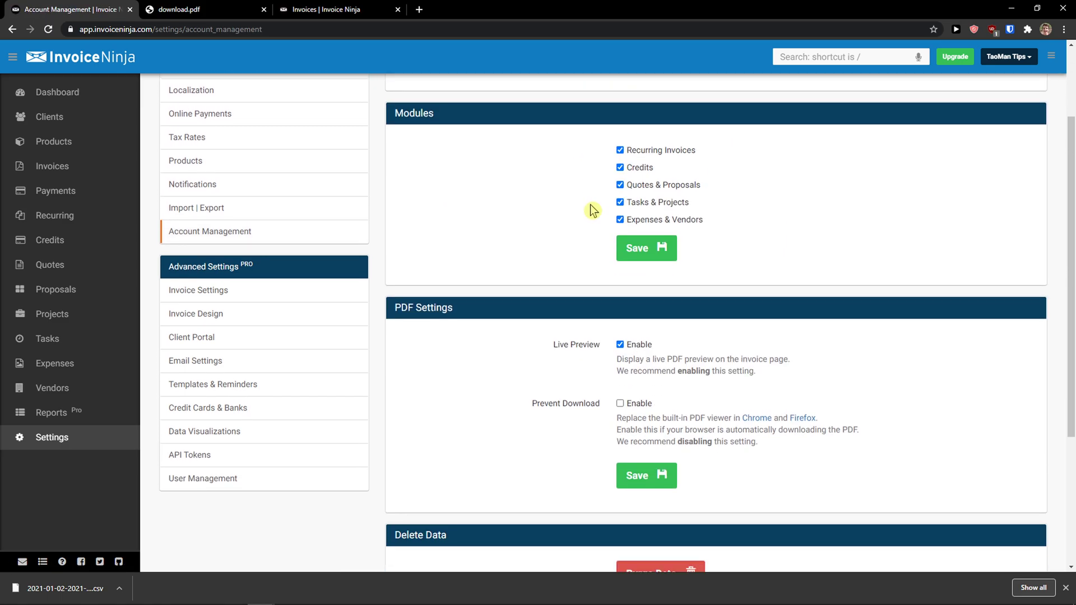
scroll(589, 227, down, 3)
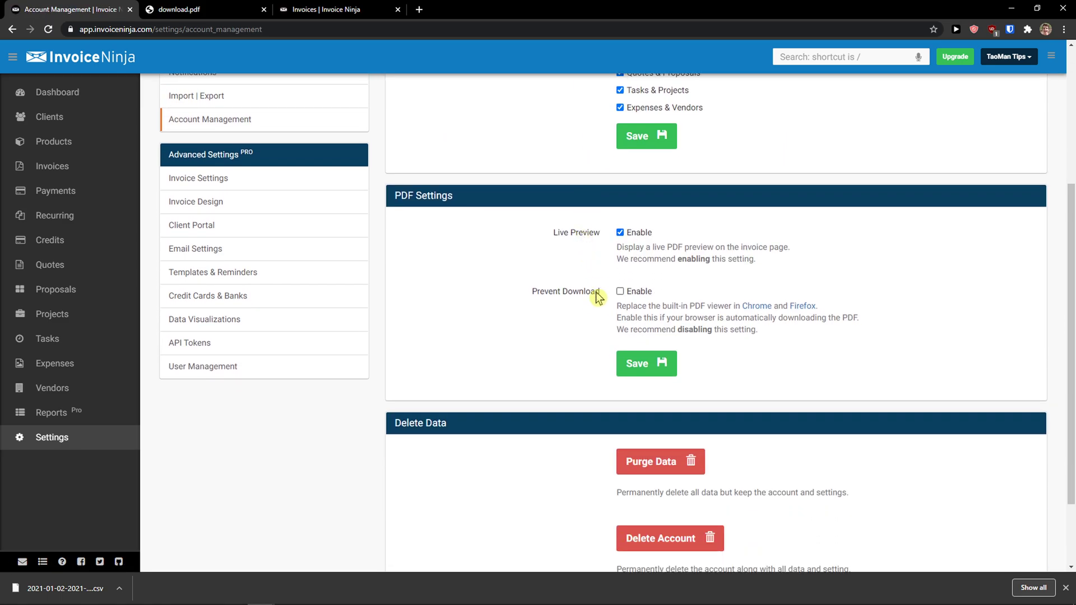
scroll(576, 302, down, 1)
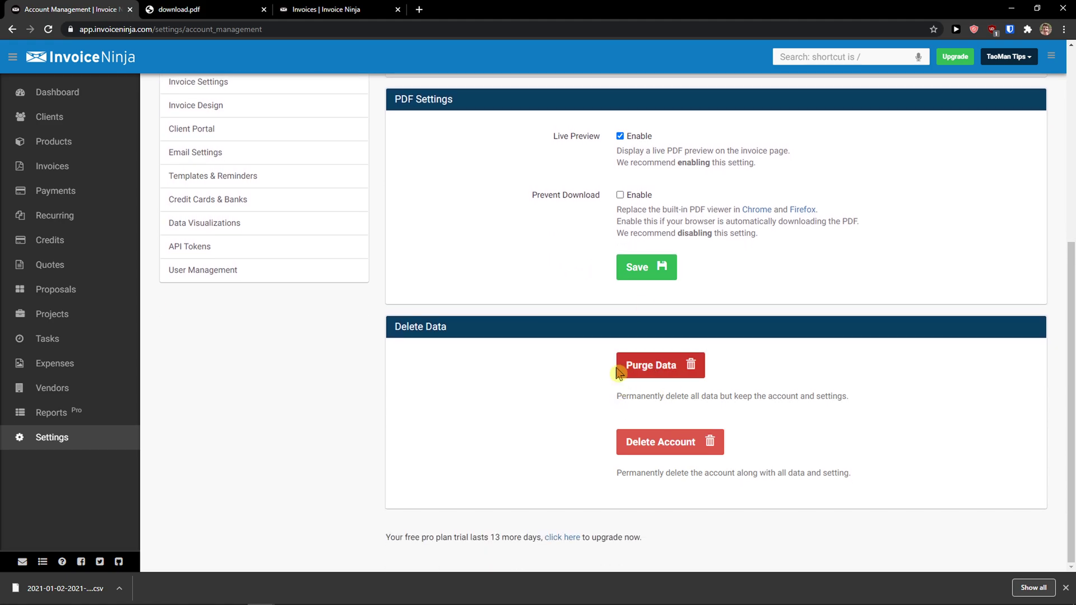
scroll(611, 369, up, 2)
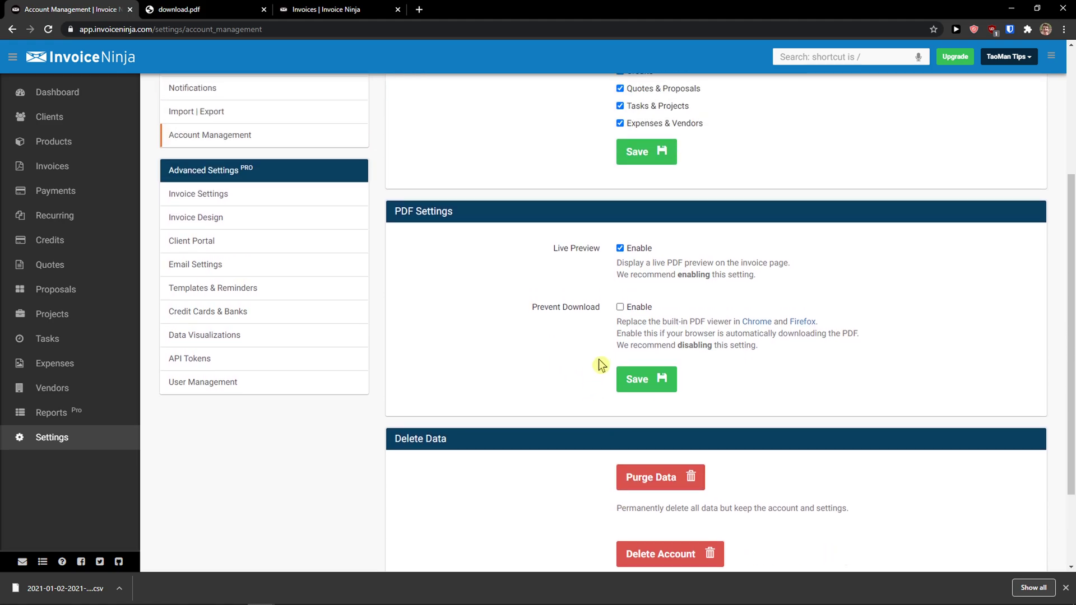
click(1066, 587)
scroll(468, 412, up, 1)
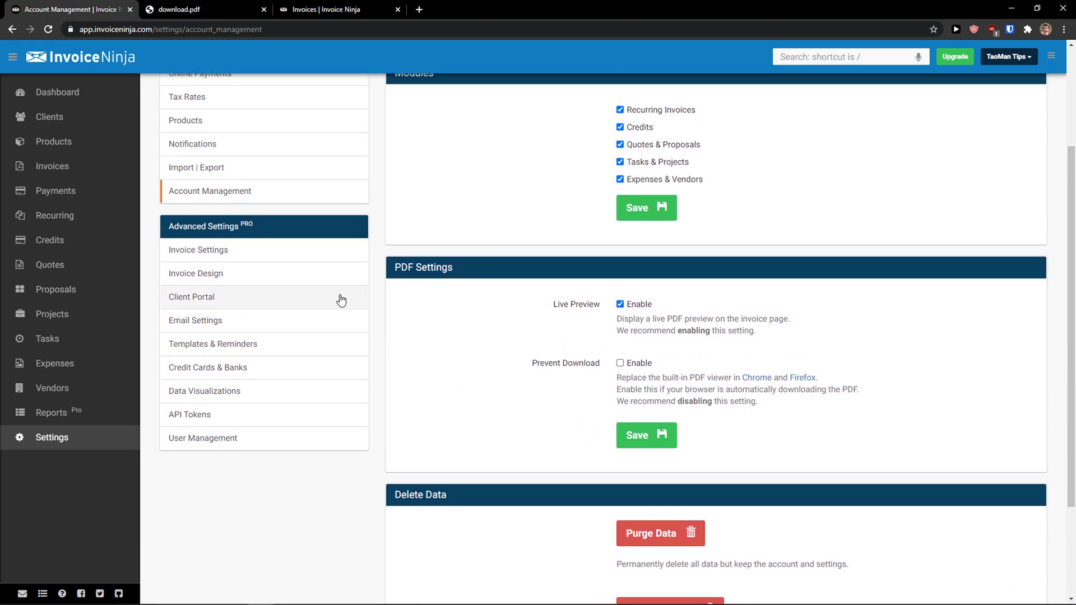
click(308, 257)
scroll(421, 287, down, 1)
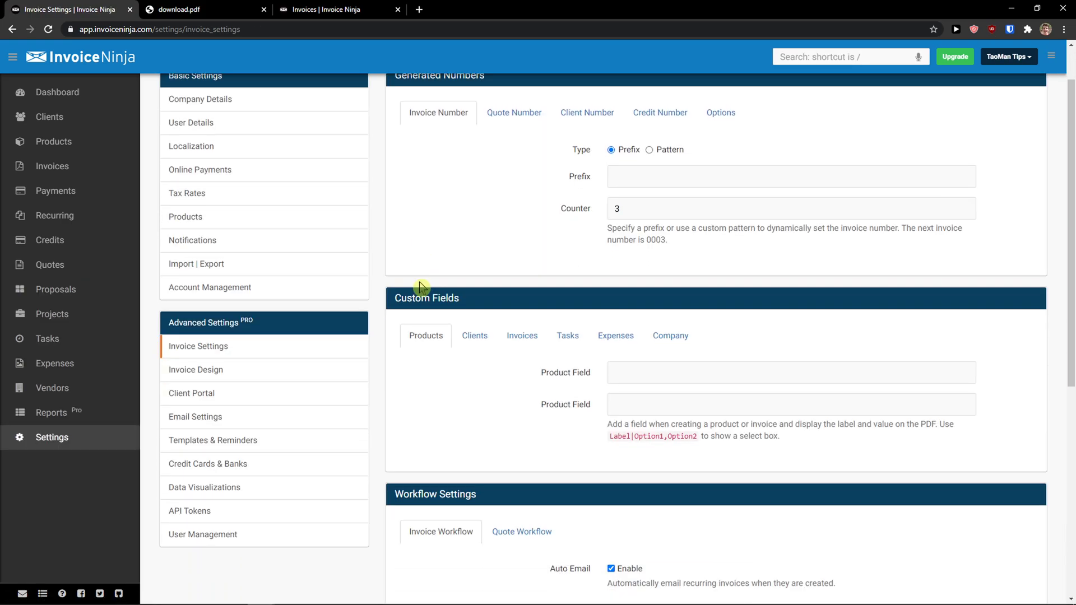
scroll(504, 335, down, 1)
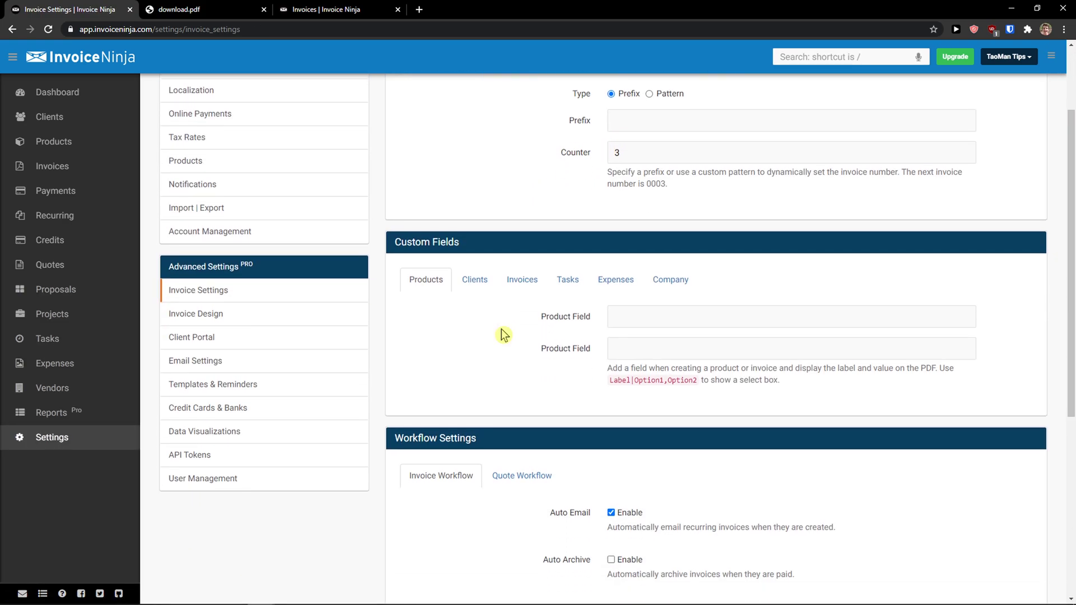
scroll(492, 331, down, 2)
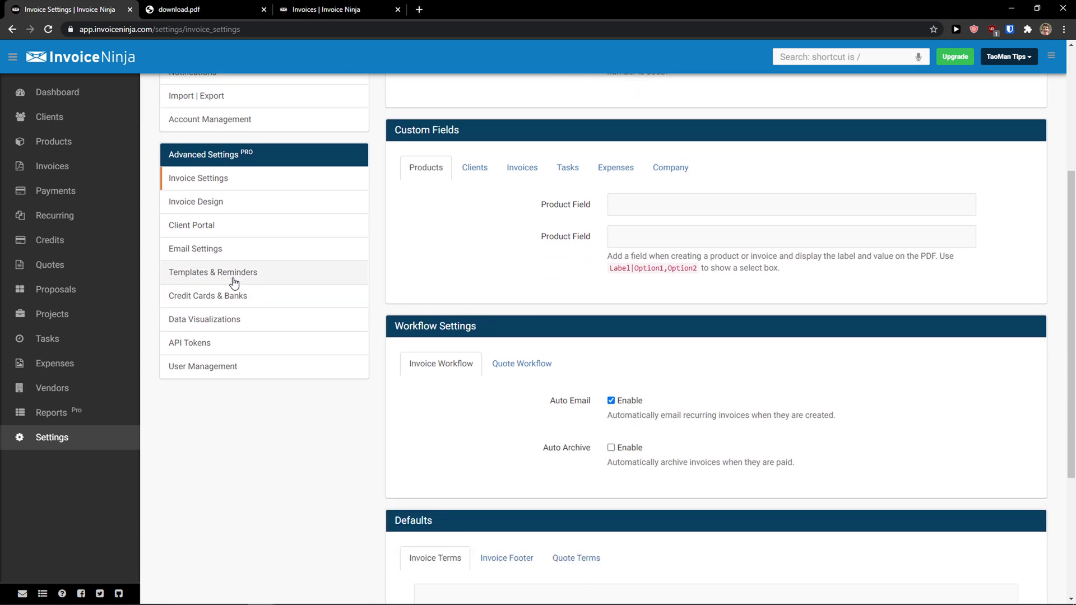
scroll(463, 335, up, 4)
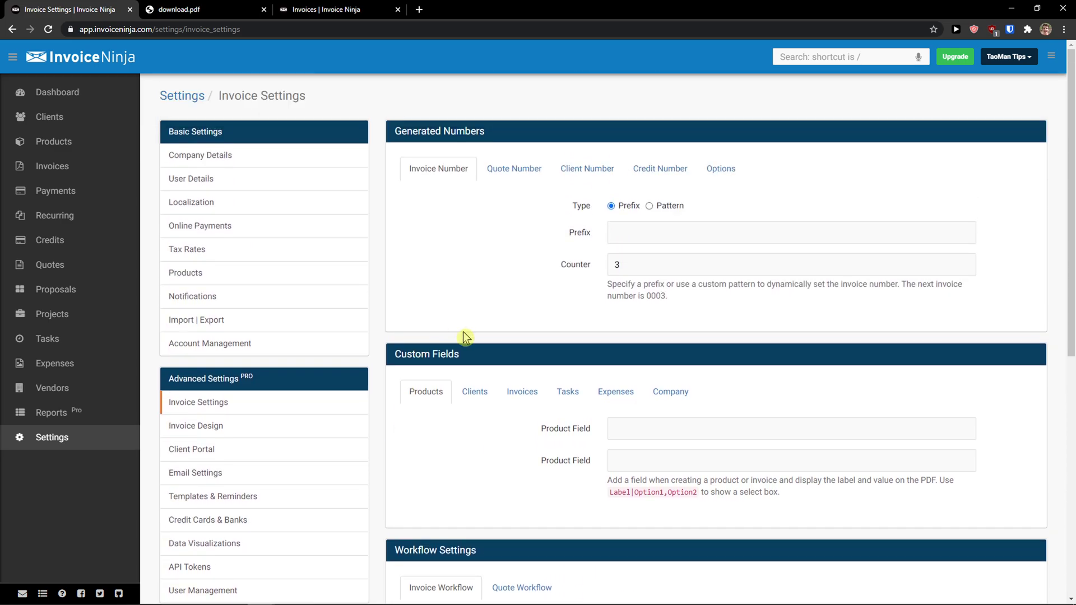
Open Invoice Design settings, preview the Bold design, then switch to Modern
click(253, 432)
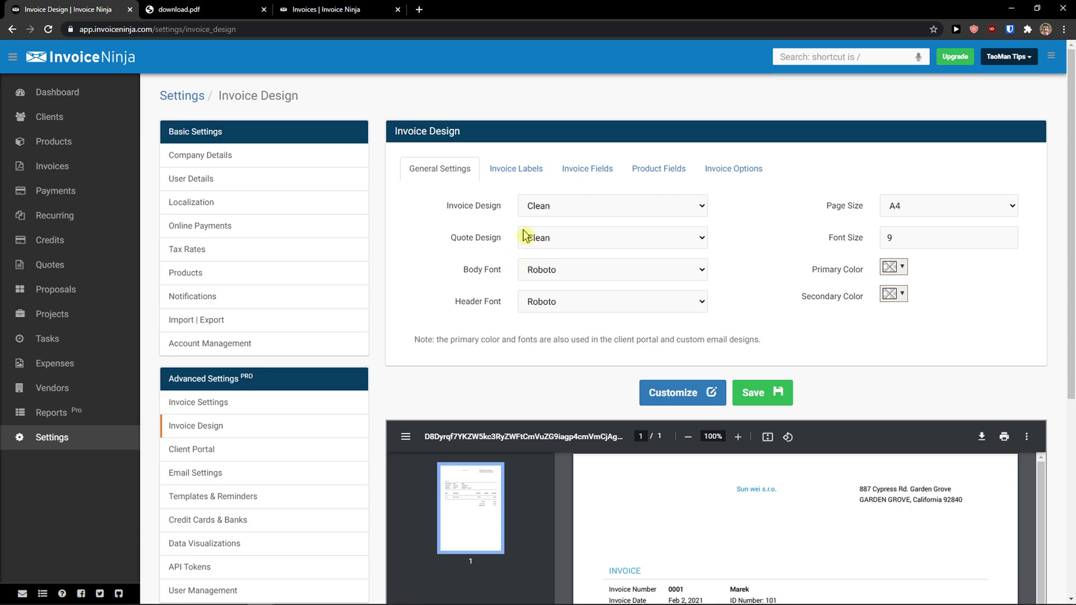
click(532, 214)
click(532, 215)
scroll(483, 242, down, 2)
scroll(757, 409, down, 2)
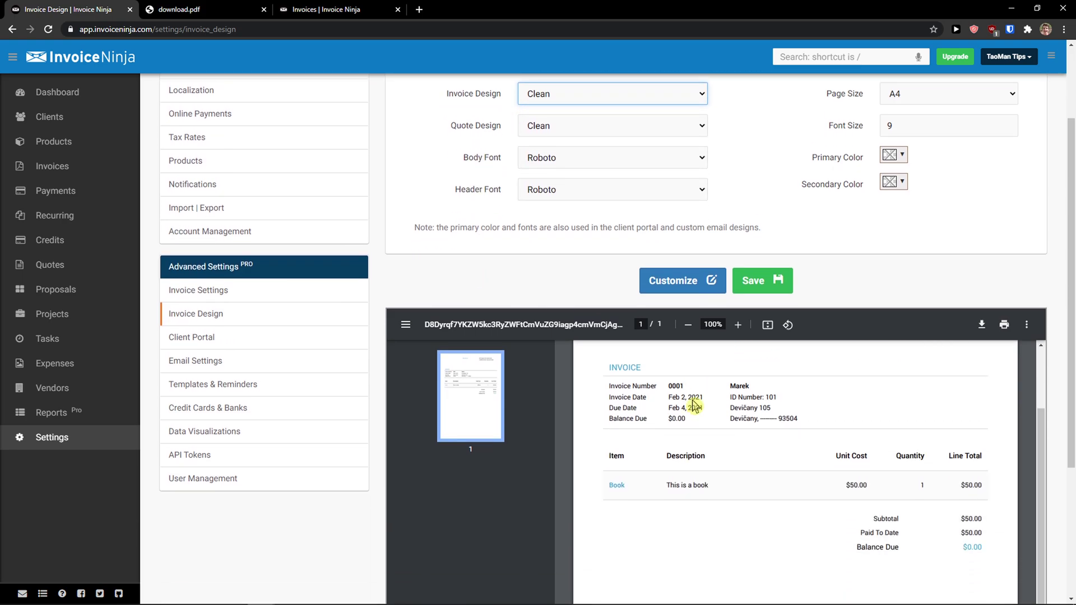
scroll(757, 409, up, 2)
scroll(594, 273, up, 1)
click(574, 150)
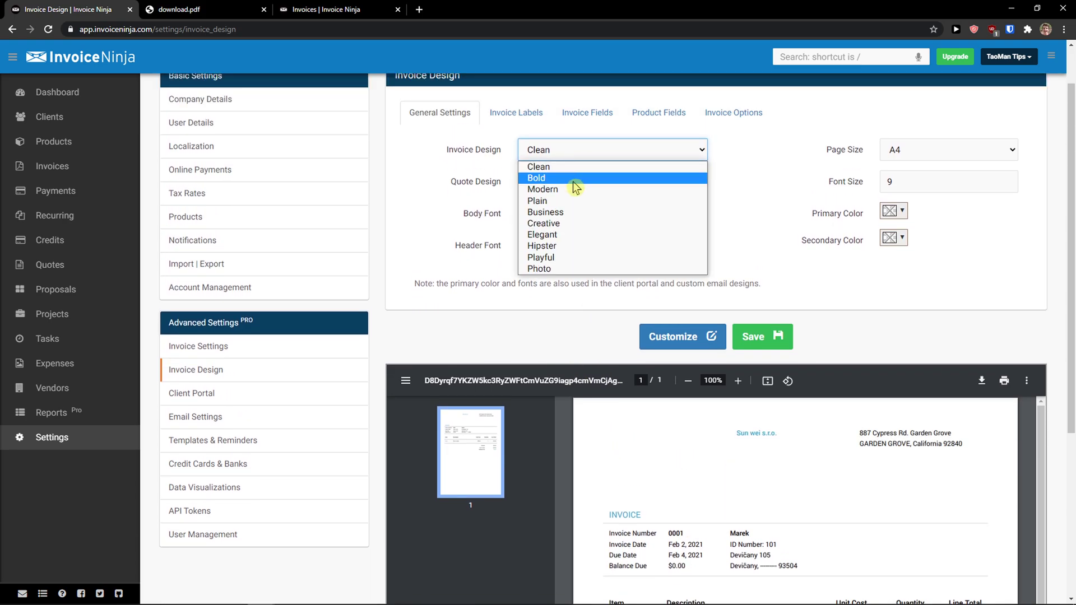
click(574, 176)
click(600, 150)
click(583, 186)
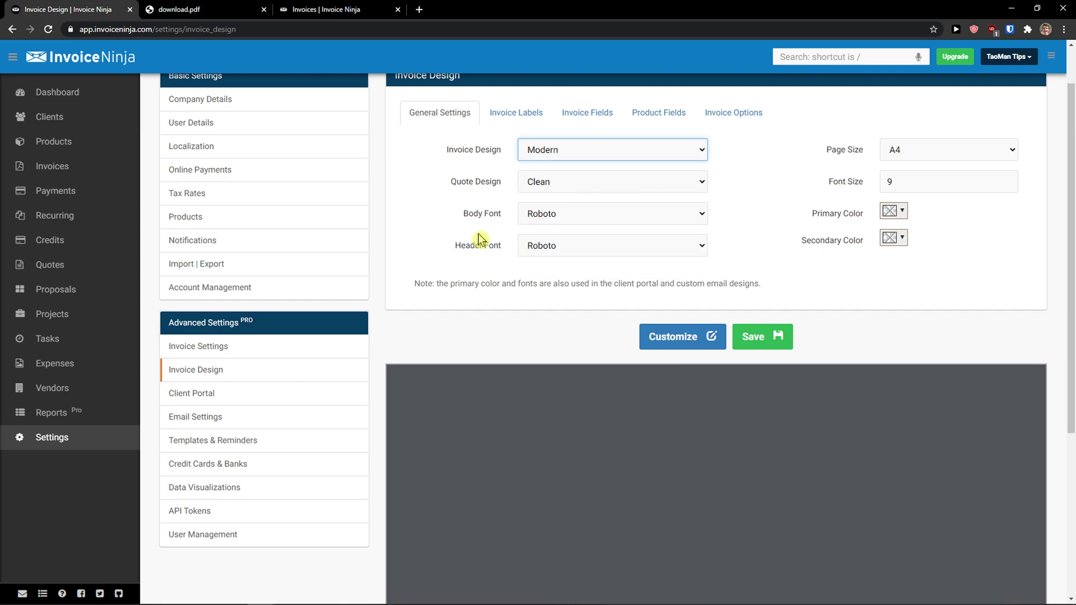
Preview the Creative, Elegant and Hipster invoice designs
scroll(482, 241, down, 3)
scroll(1048, 370, down, 3)
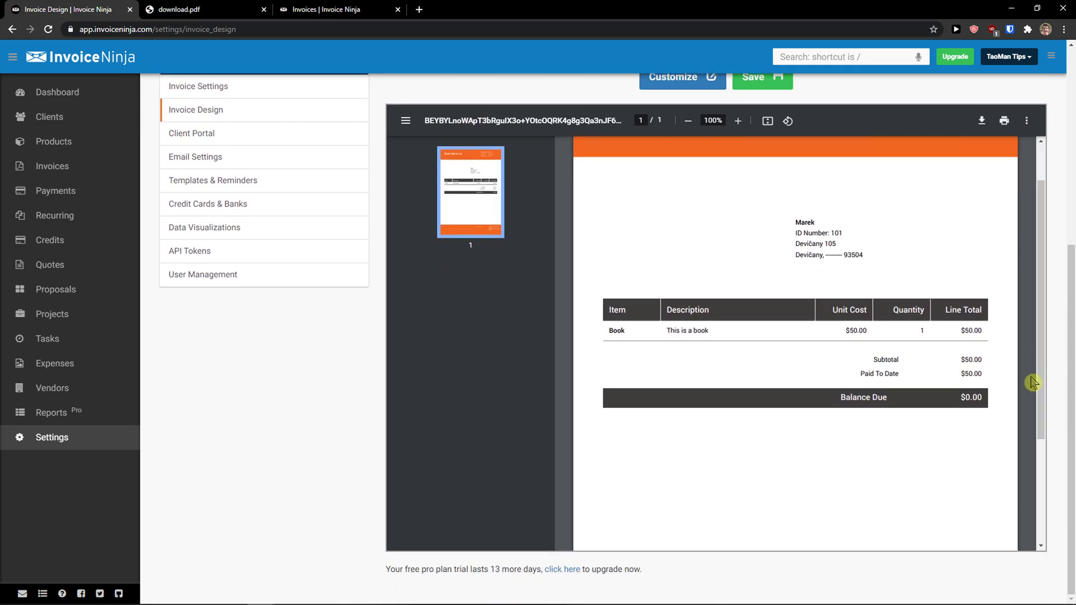
scroll(1062, 389, up, 6)
click(596, 174)
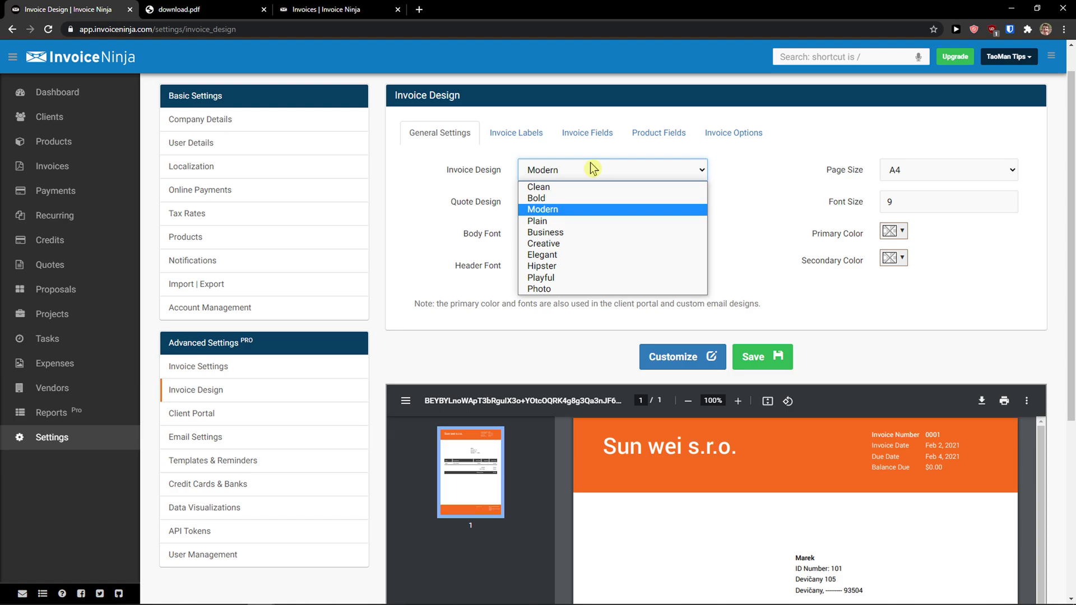
click(578, 244)
scroll(423, 315, down, 3)
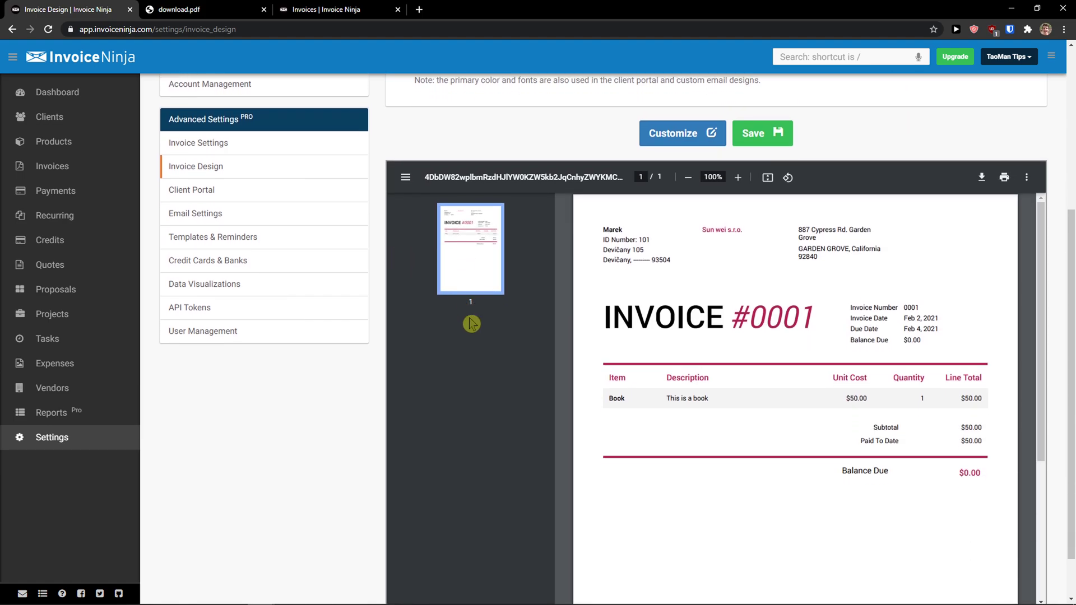
scroll(471, 320, up, 2)
click(558, 115)
click(563, 196)
scroll(501, 238, down, 3)
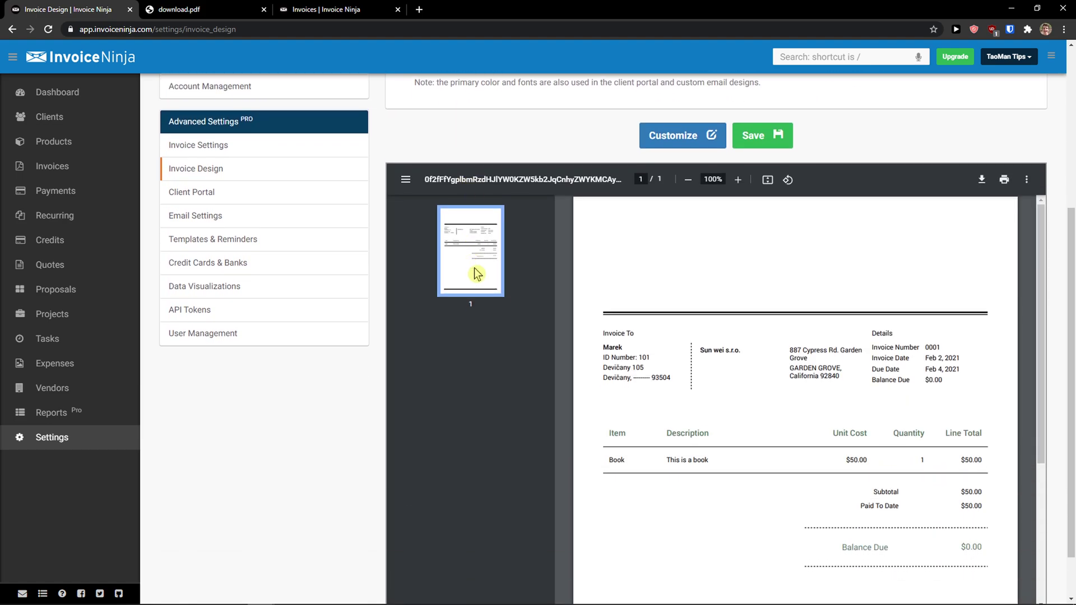
scroll(509, 242, up, 4)
click(529, 171)
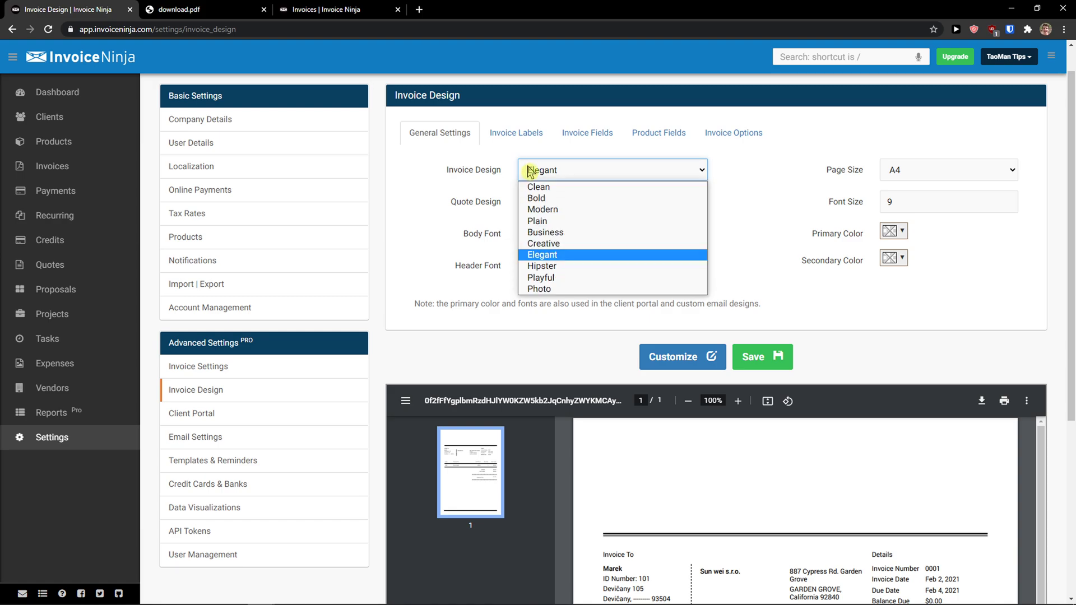
click(547, 267)
Set the invoice design back to Modern, staying on the page when Customize prompts to leave
scroll(505, 297, down, 3)
scroll(473, 313, up, 1)
scroll(474, 318, up, 2)
click(566, 210)
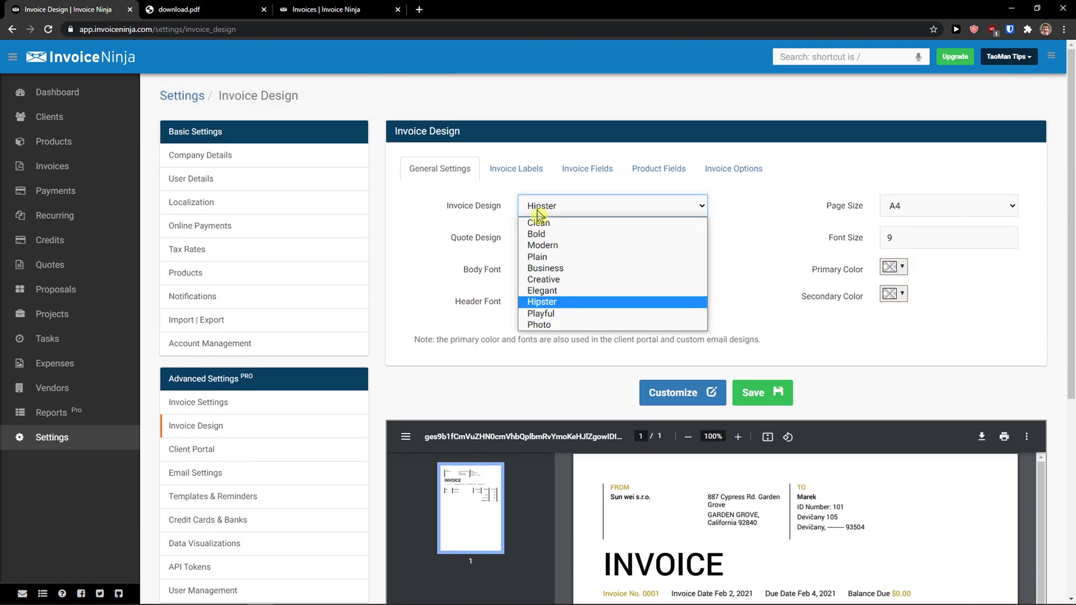
click(571, 211)
click(571, 212)
click(567, 247)
scroll(486, 291, down, 2)
scroll(492, 288, down, 5)
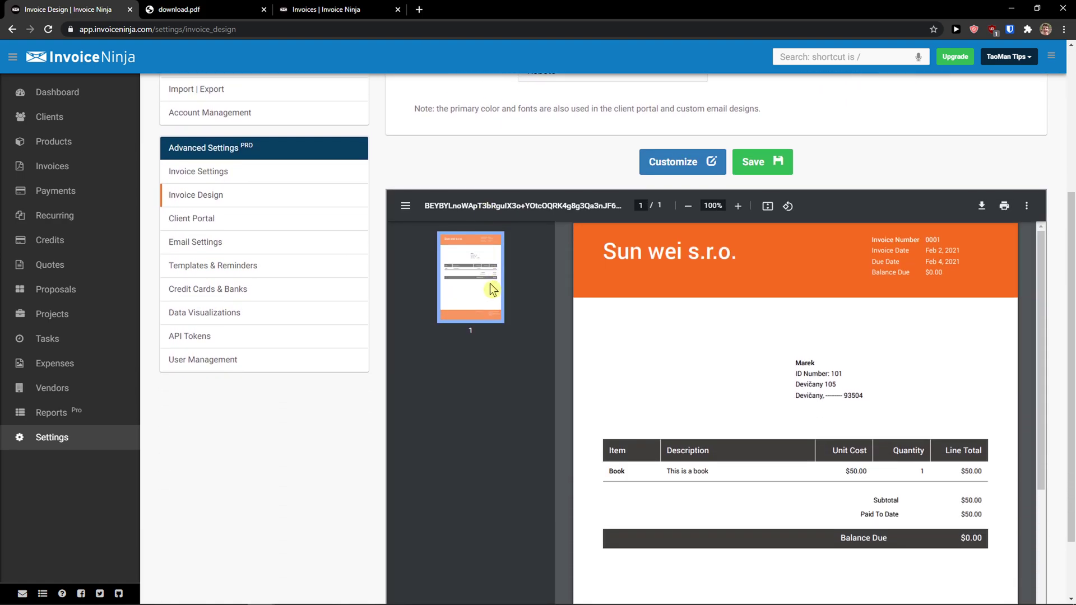
scroll(617, 280, up, 5)
scroll(477, 213, up, 1)
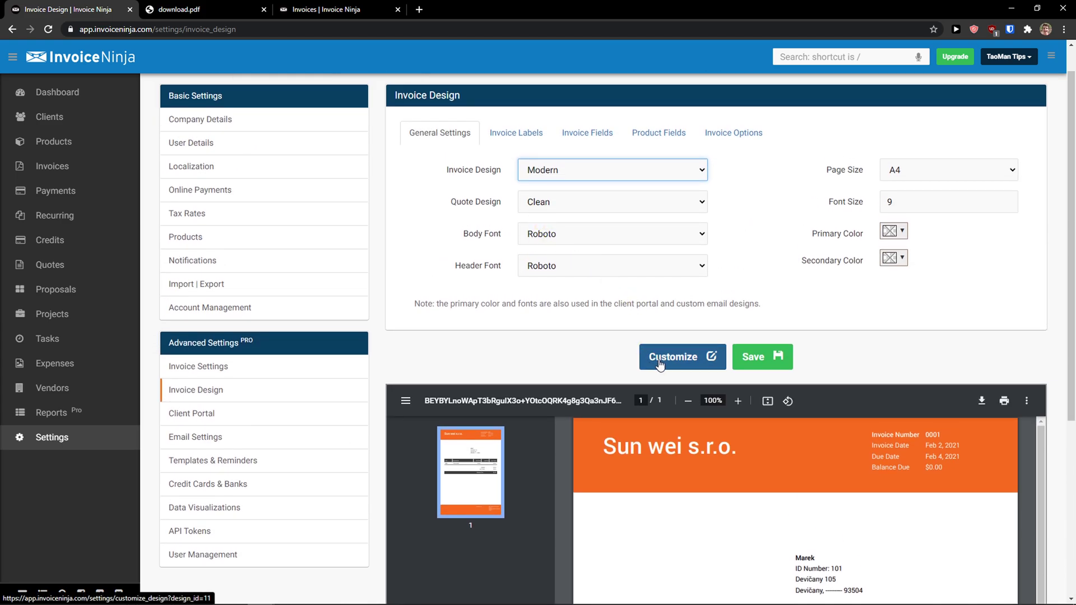
click(660, 364)
click(637, 95)
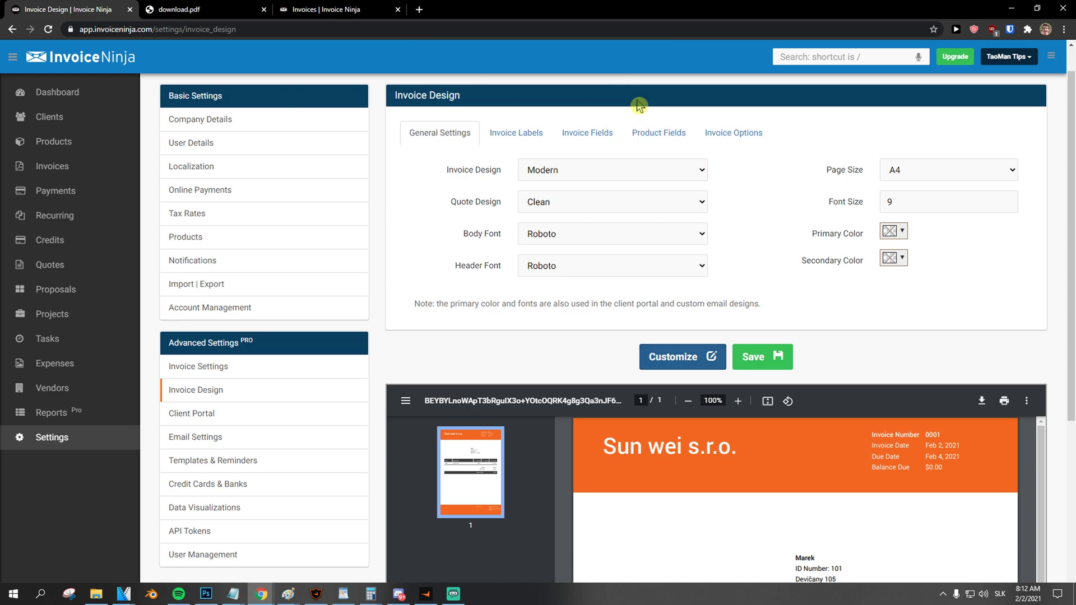
Browse the Customize Design editor's Content, Styles, Defaults and Margins tabs, then return to Settings
click(681, 357)
click(592, 112)
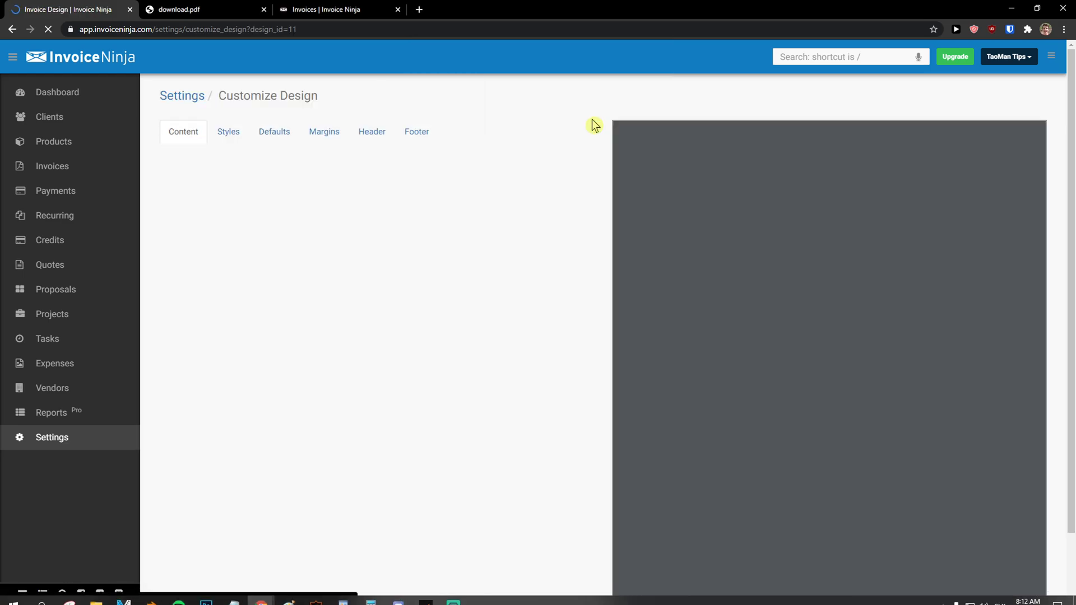
scroll(732, 289, down, 1)
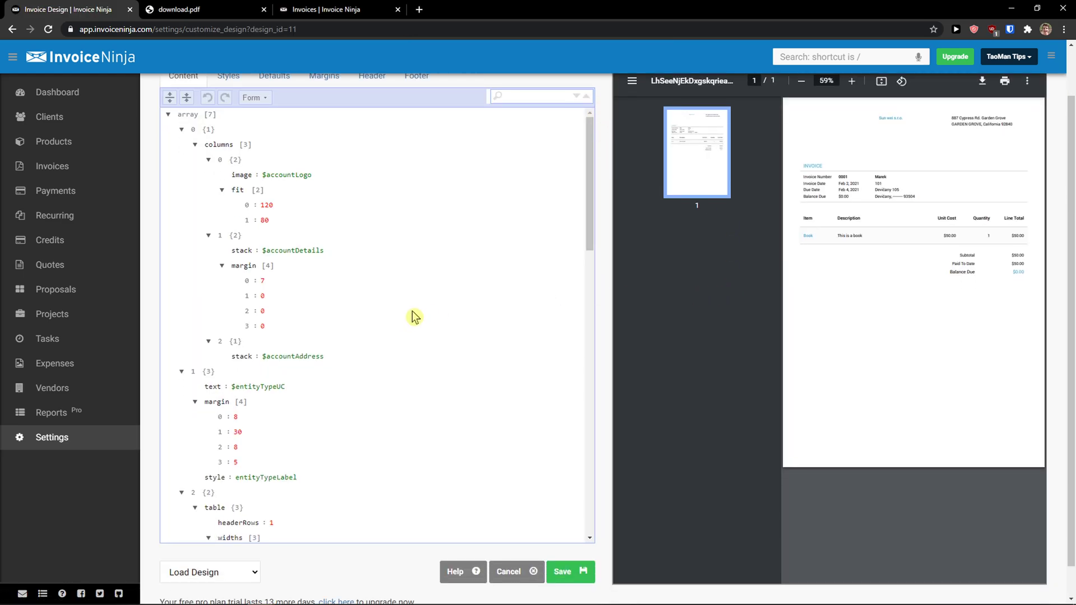
scroll(418, 322, down, 7)
scroll(426, 332, up, 8)
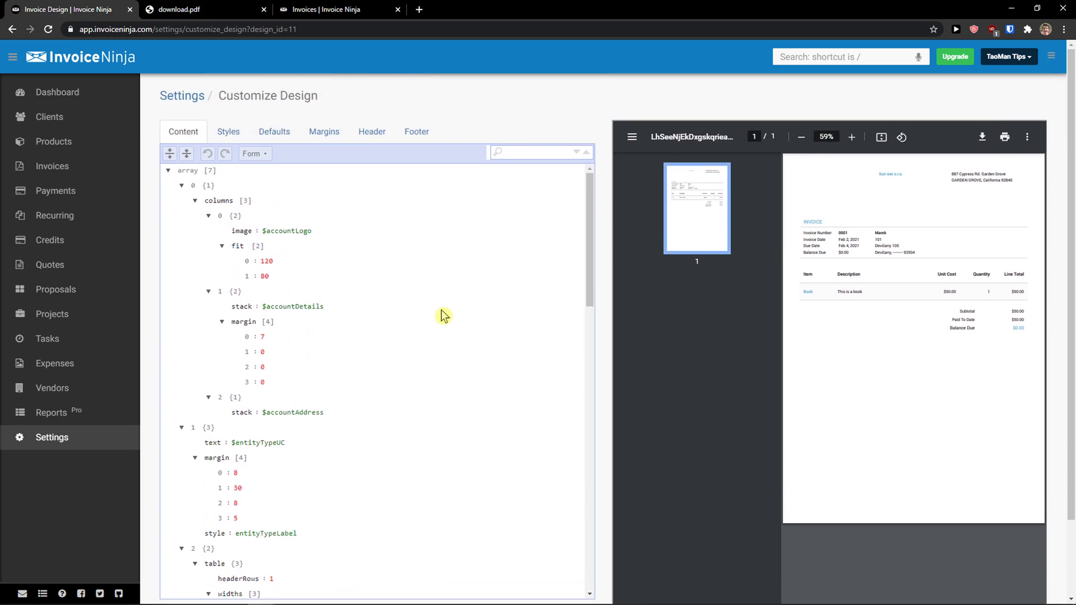
click(231, 133)
click(276, 134)
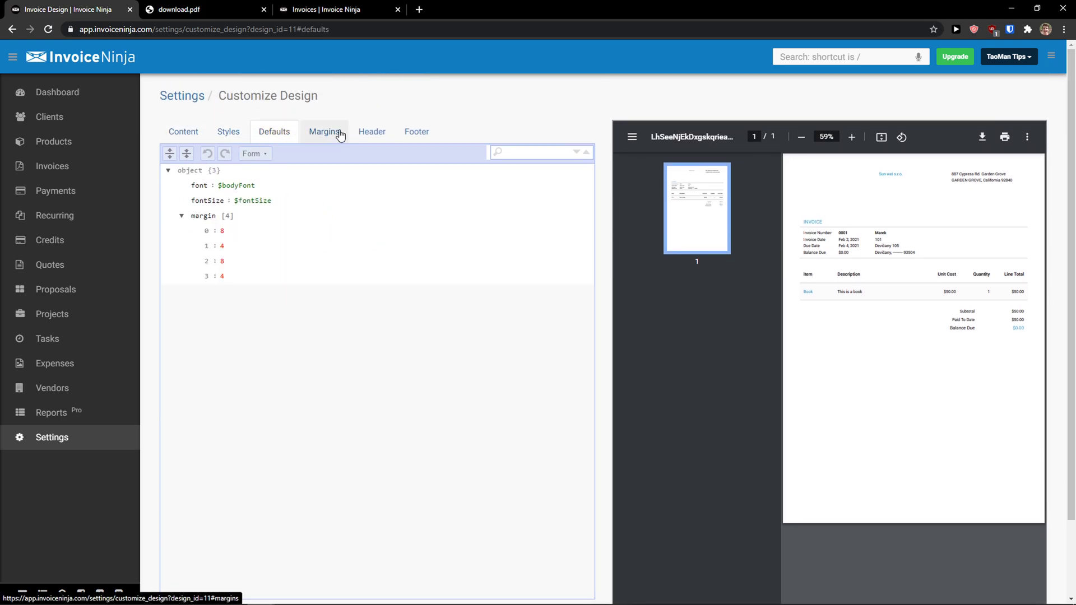
click(338, 134)
click(274, 133)
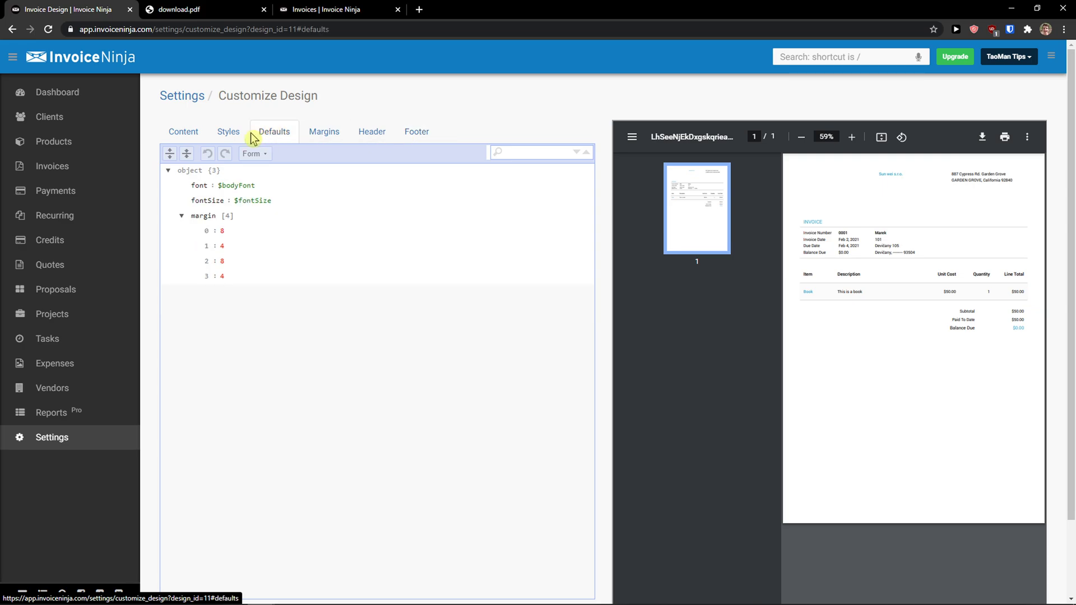
click(228, 134)
click(71, 448)
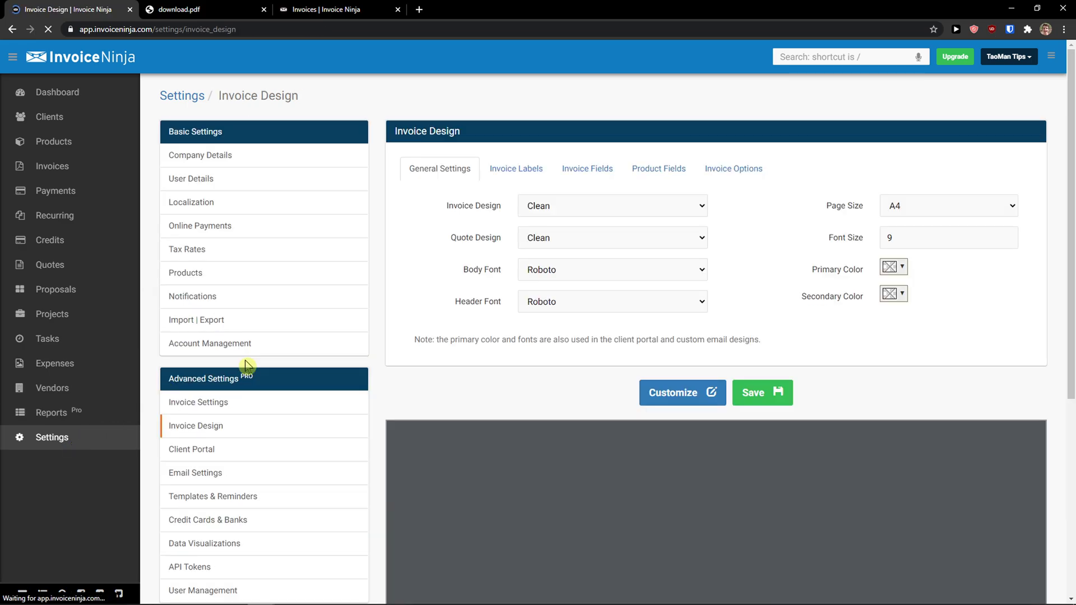
Set the invoice design to Modern and the quote design to Business
scroll(411, 330, down, 2)
click(542, 96)
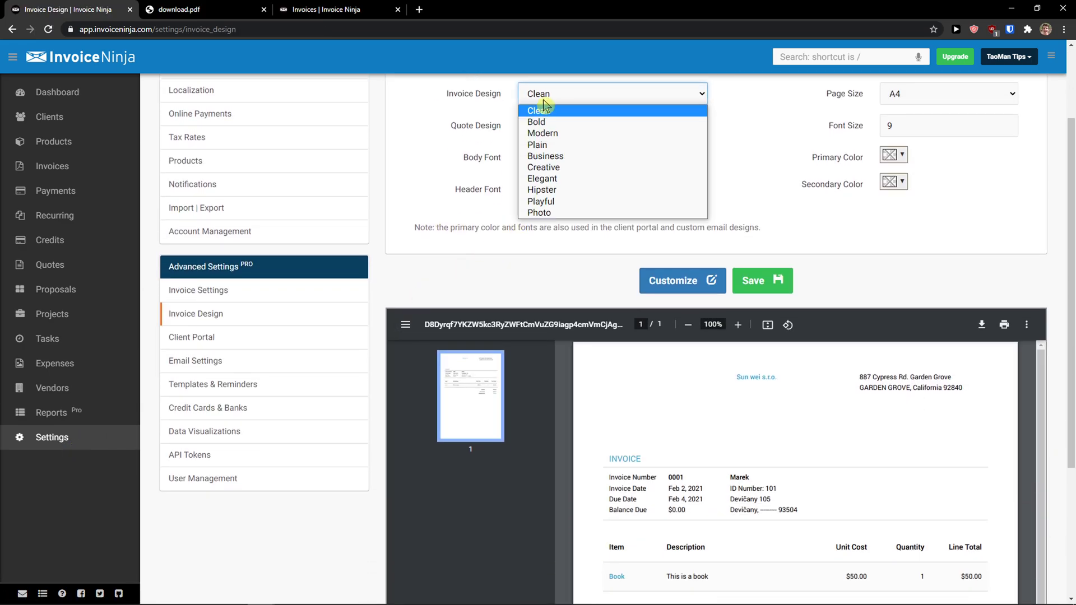
click(548, 132)
click(548, 133)
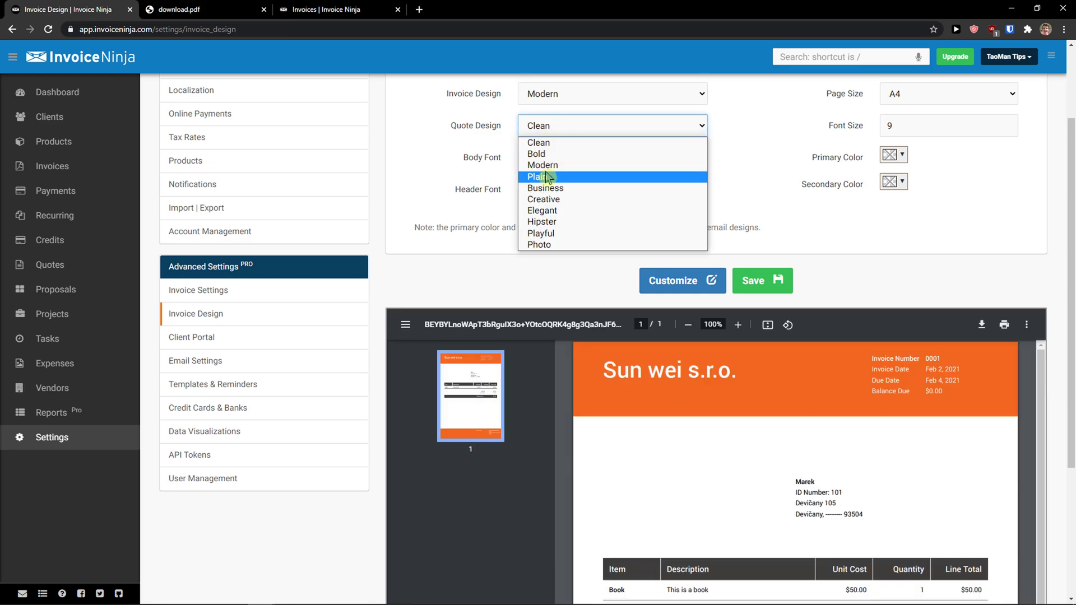
click(545, 176)
click(548, 128)
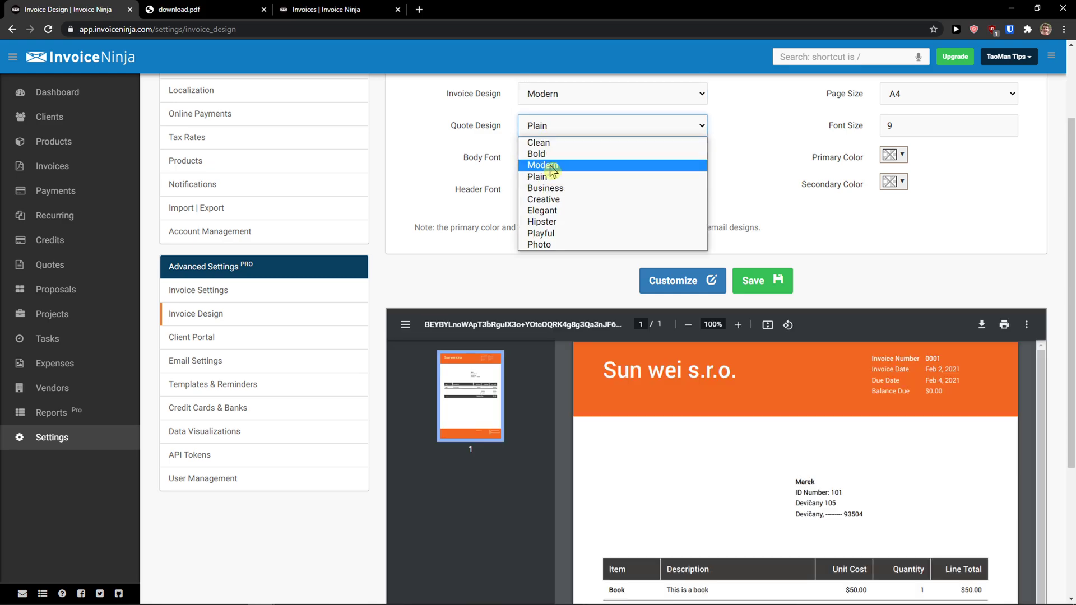
click(550, 187)
scroll(459, 197, down, 2)
scroll(551, 144, up, 2)
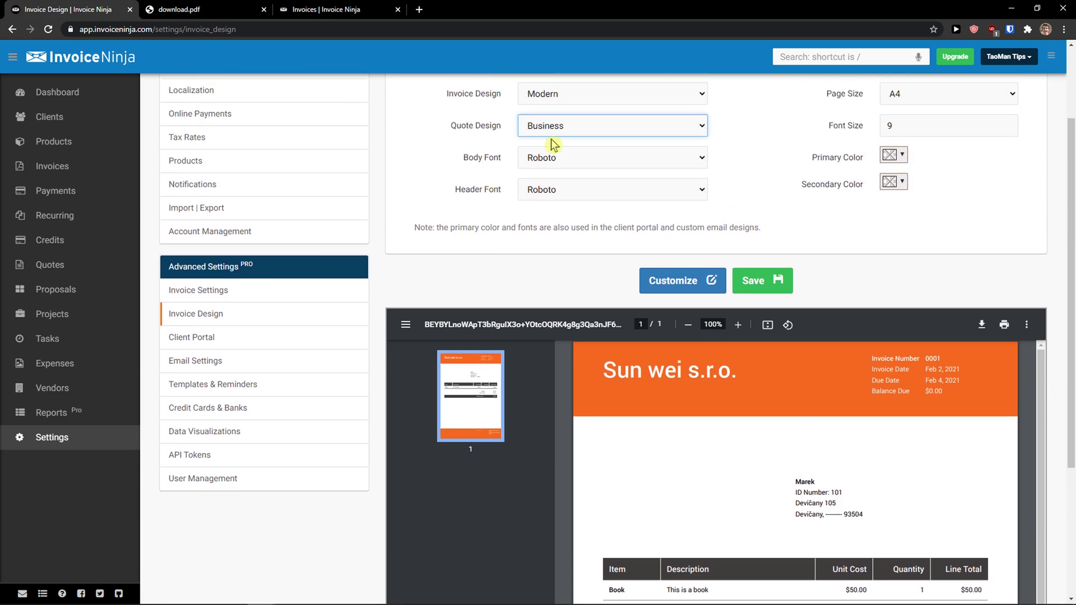
scroll(474, 196, down, 1)
scroll(473, 197, up, 1)
Check the body fonts and add the Street label in invoice label customization
click(539, 158)
scroll(465, 185, down, 4)
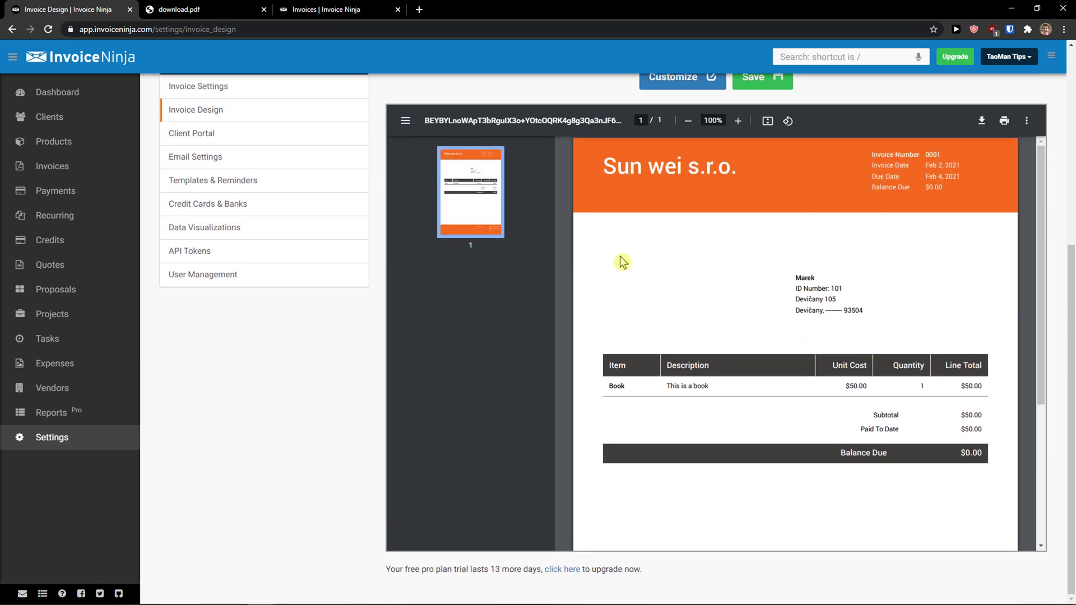
scroll(622, 263, down, 4)
scroll(607, 274, up, 10)
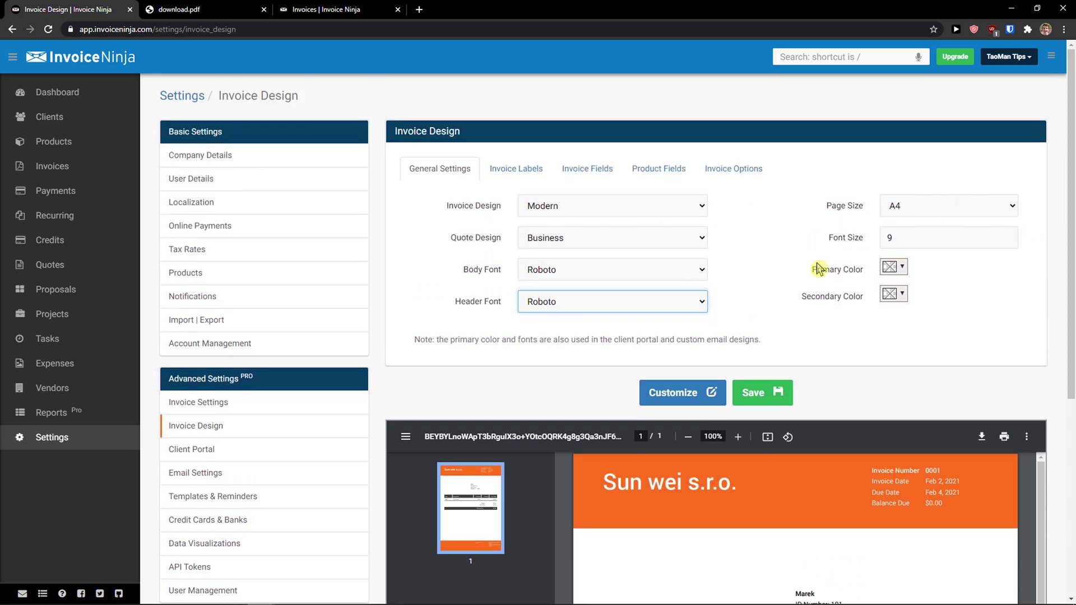
click(516, 168)
click(586, 208)
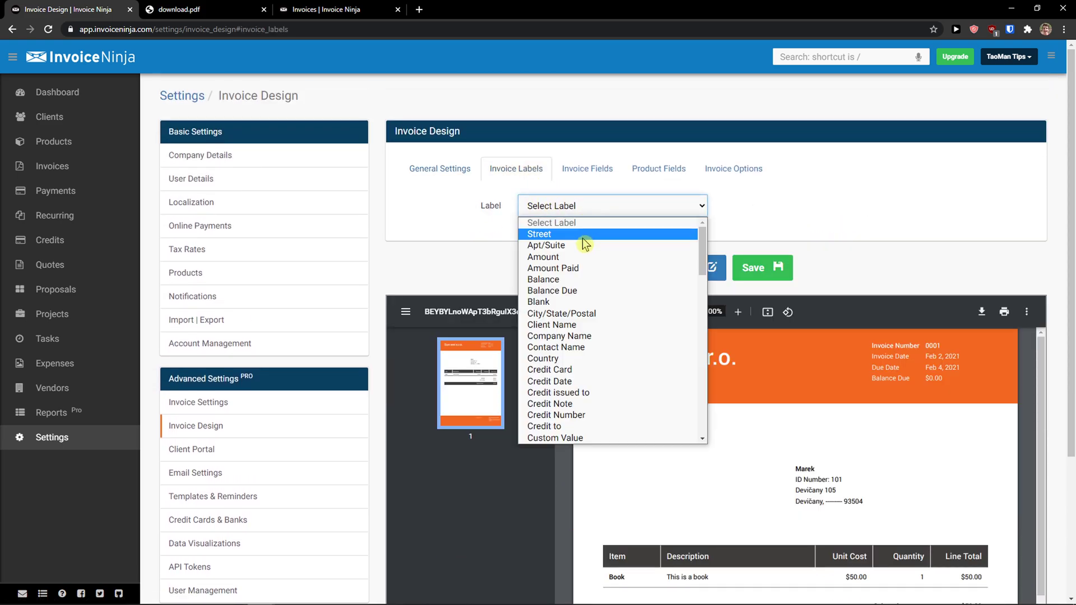
click(578, 234)
scroll(578, 235, down, 1)
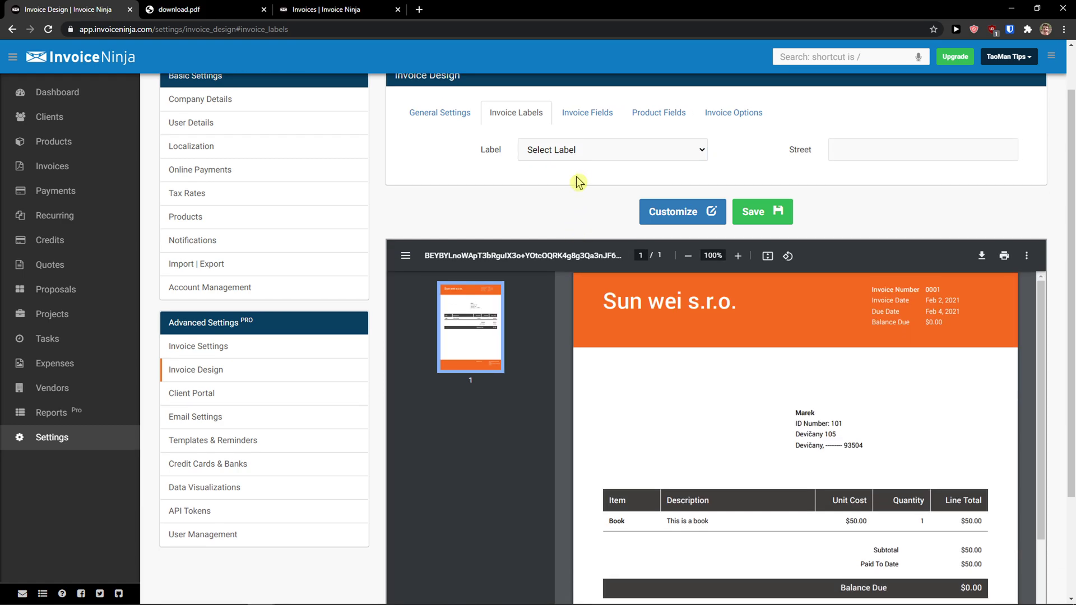
click(576, 149)
click(587, 147)
Review the field layout, Product Fields and Invoice Options tabs, then save the design settings
click(590, 117)
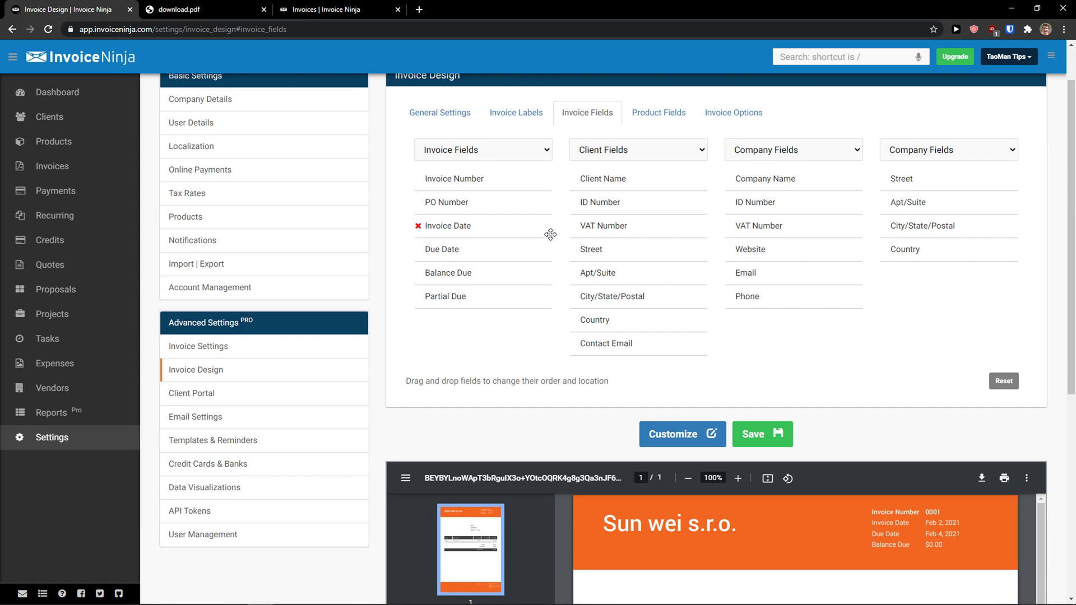
scroll(631, 204, up, 1)
scroll(620, 217, down, 7)
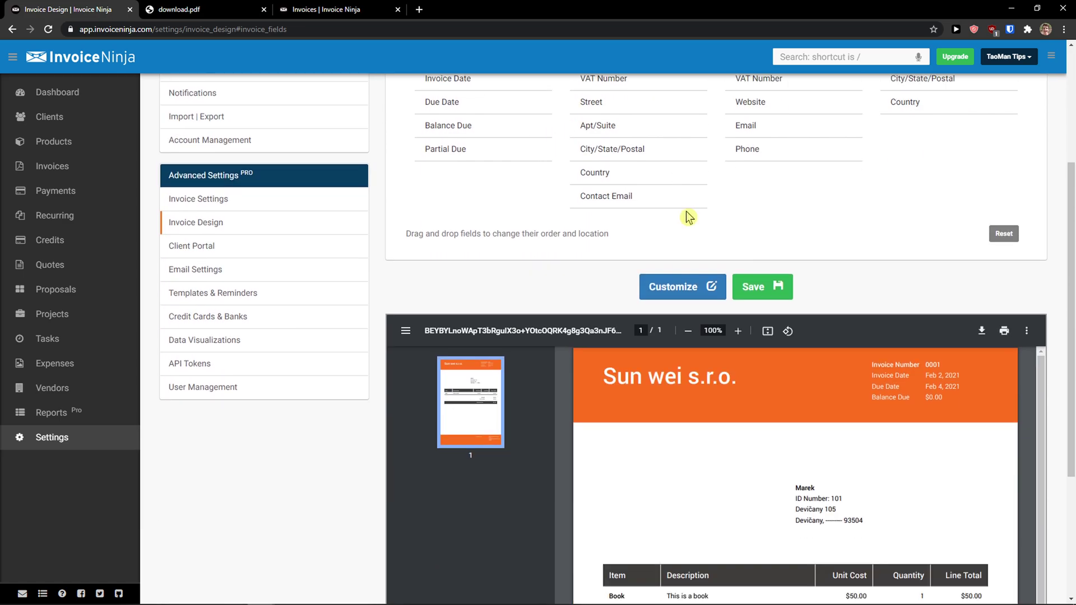
scroll(828, 164, up, 7)
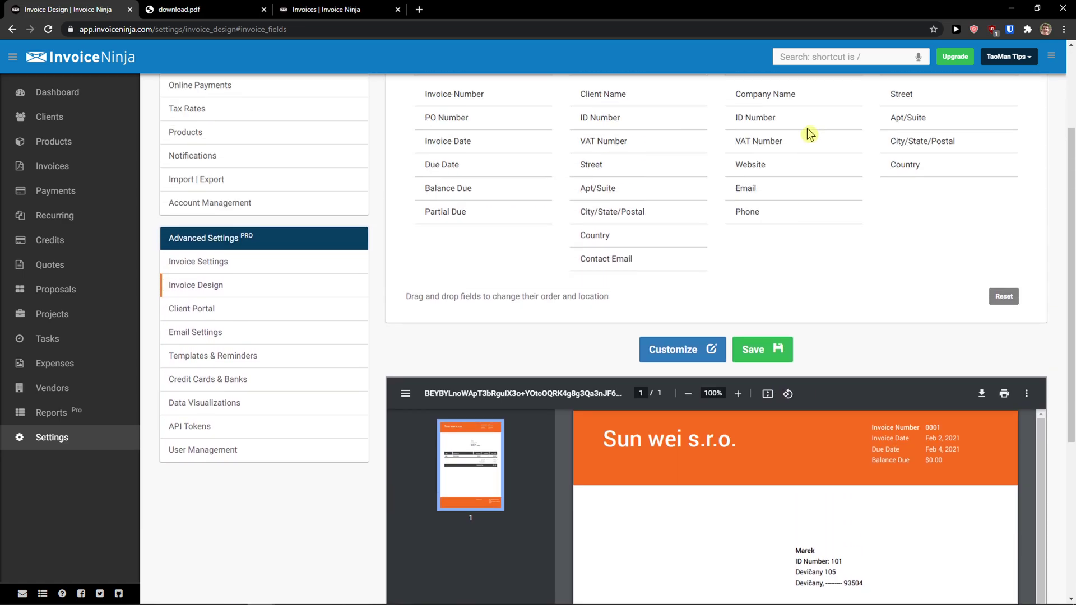
click(673, 169)
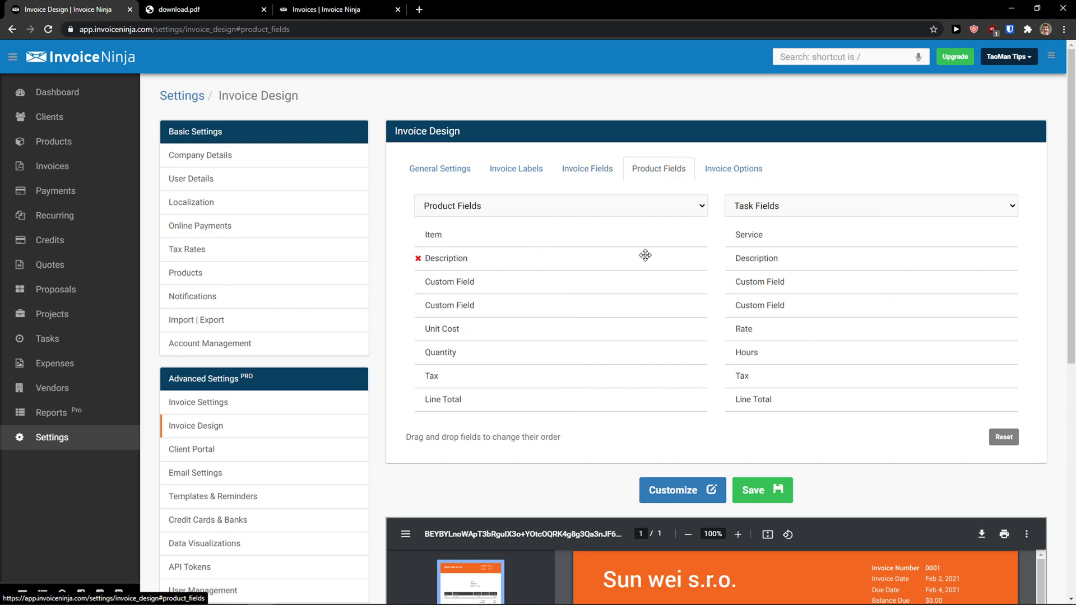
click(726, 168)
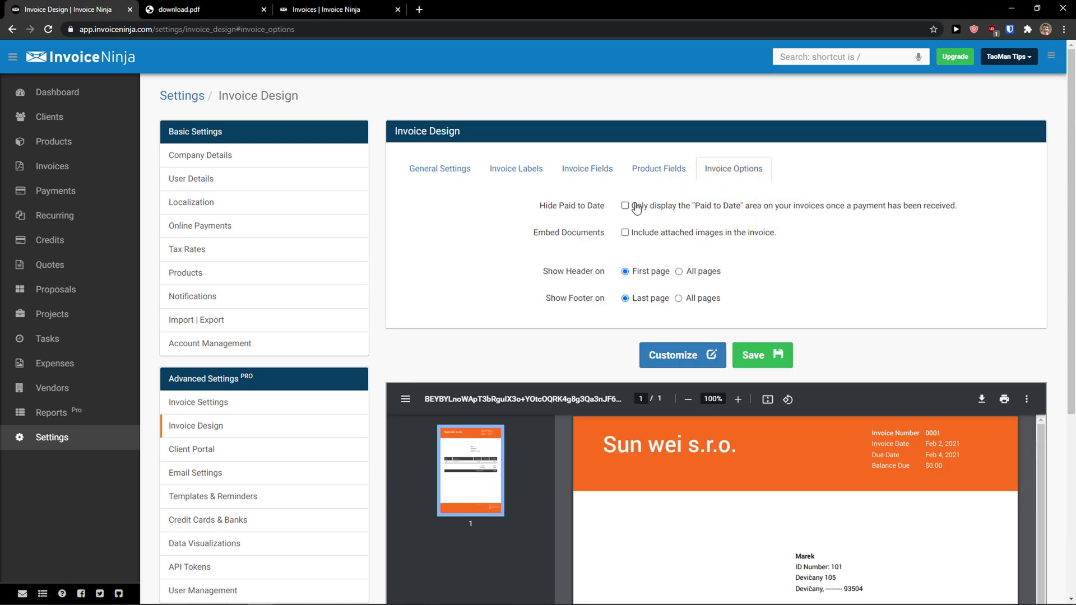
scroll(649, 246, down, 1)
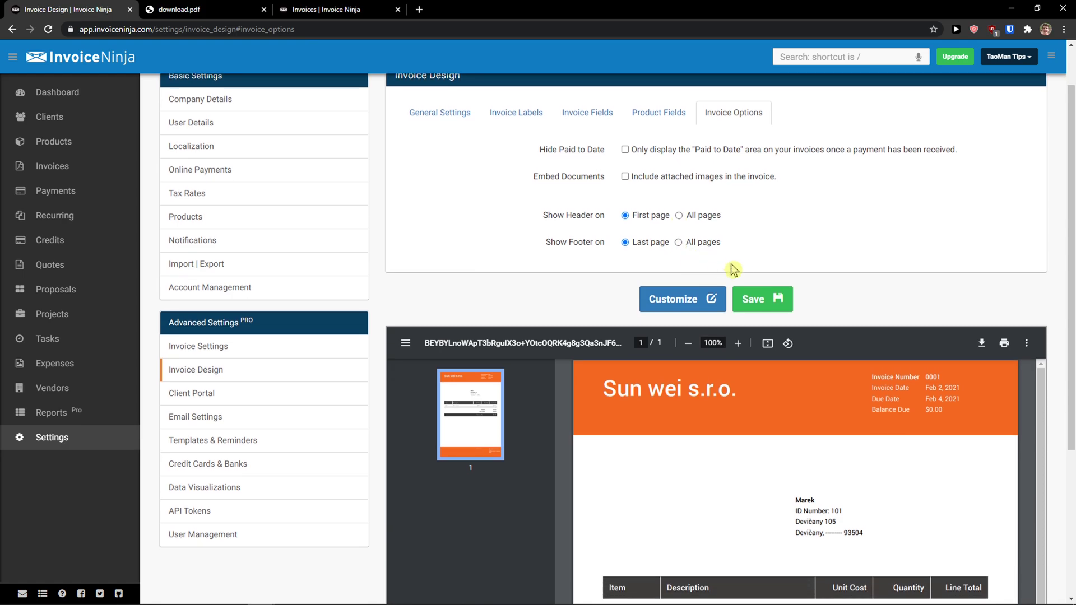
click(751, 303)
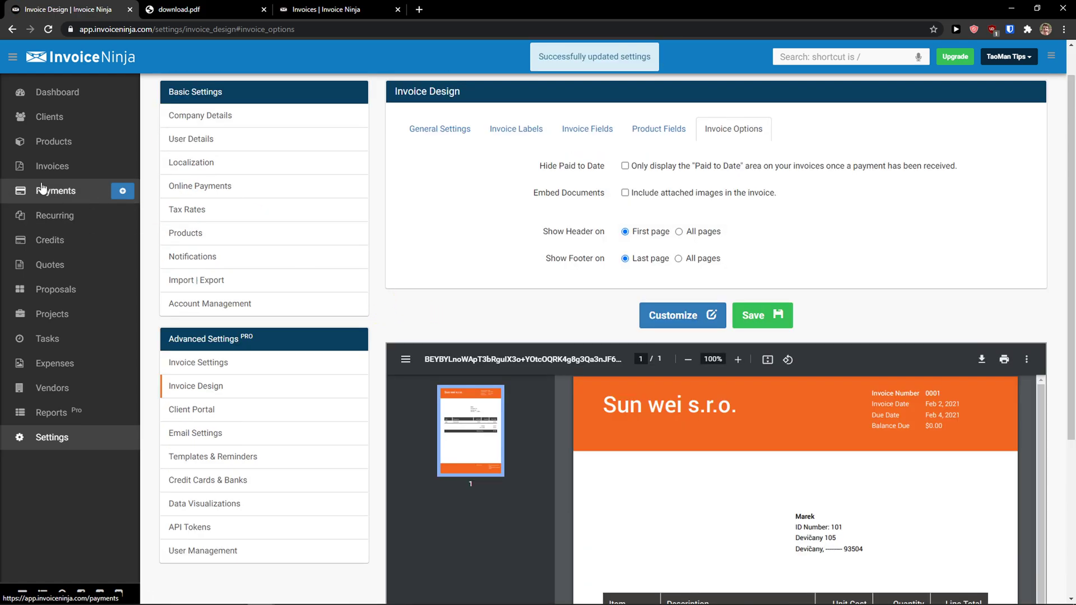
Start a new invoice, scroll its Modern-design PDF preview, then return to Settings
click(49, 167)
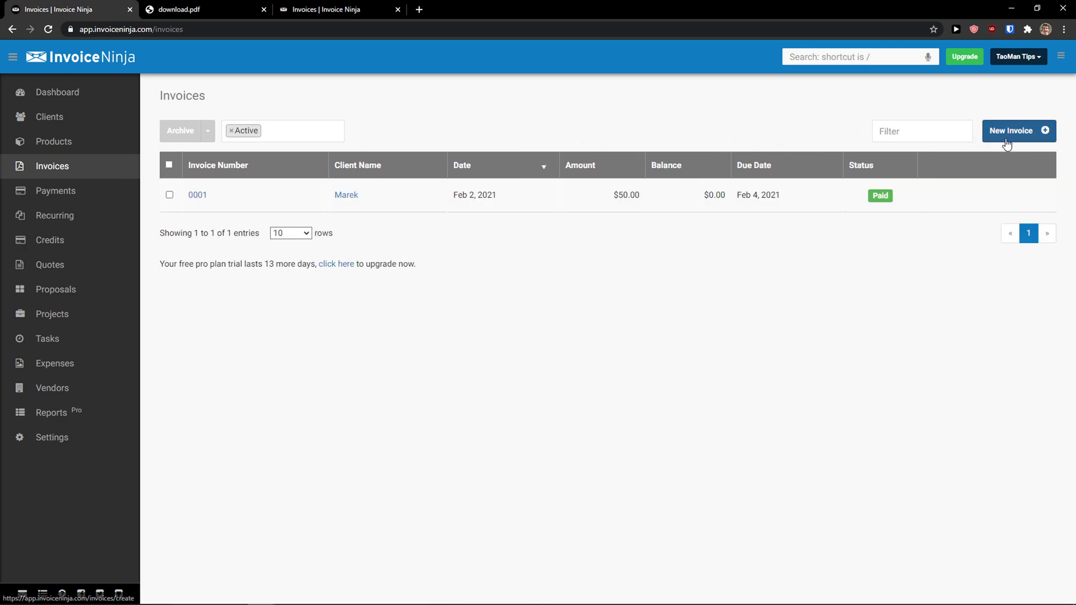
click(1001, 139)
scroll(457, 349, down, 5)
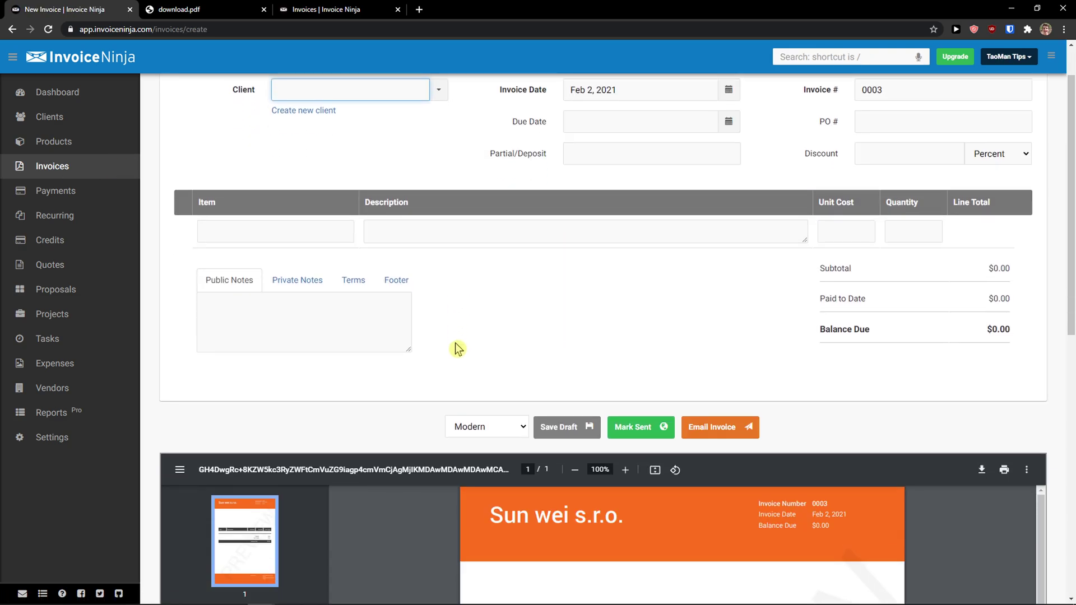
scroll(443, 360, down, 5)
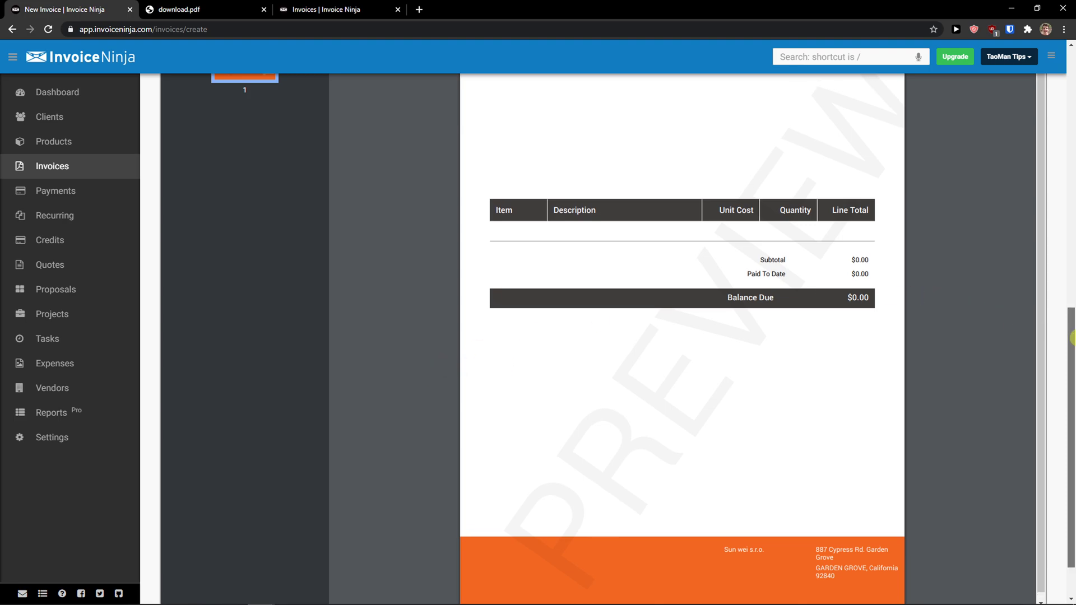
scroll(893, 296, up, 6)
scroll(985, 261, down, 6)
scroll(985, 261, up, 3)
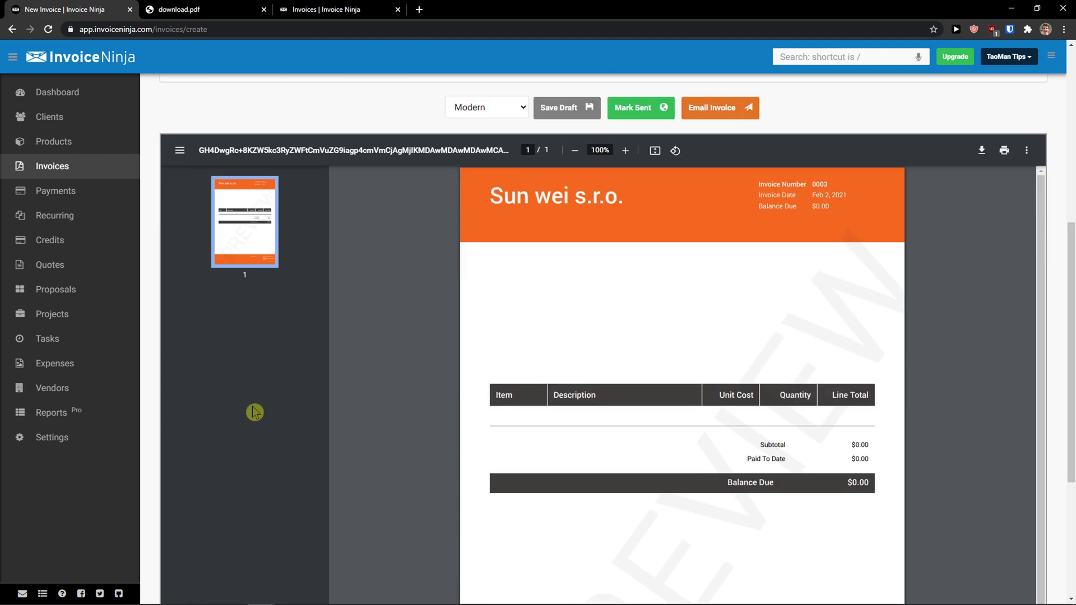
click(79, 444)
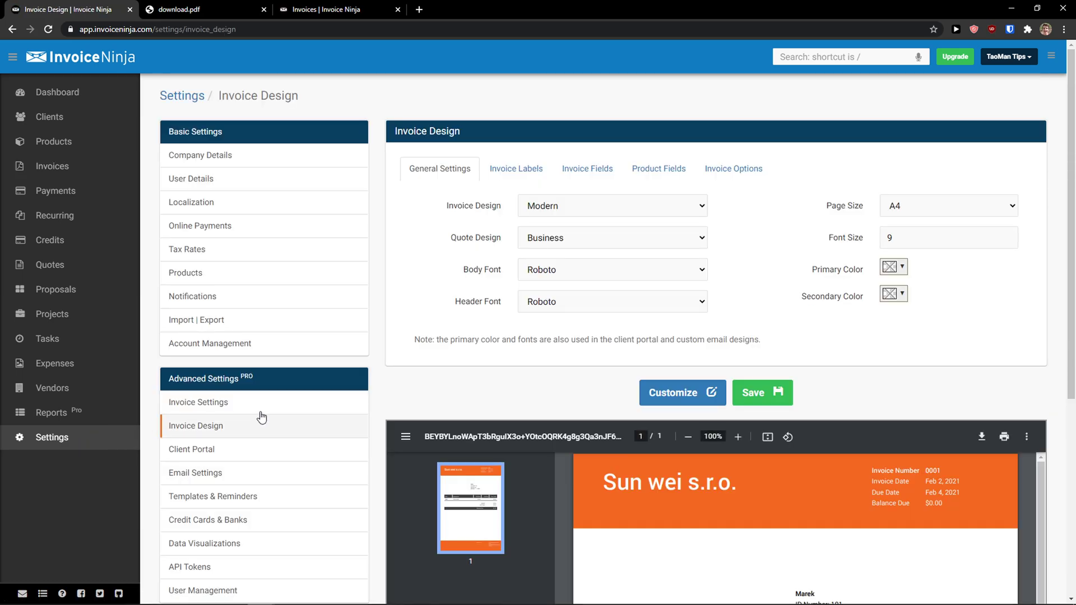
Browse Client Portal and Templates & Reminders settings, selecting the invoice email subject text
scroll(300, 425, down, 1)
click(288, 401)
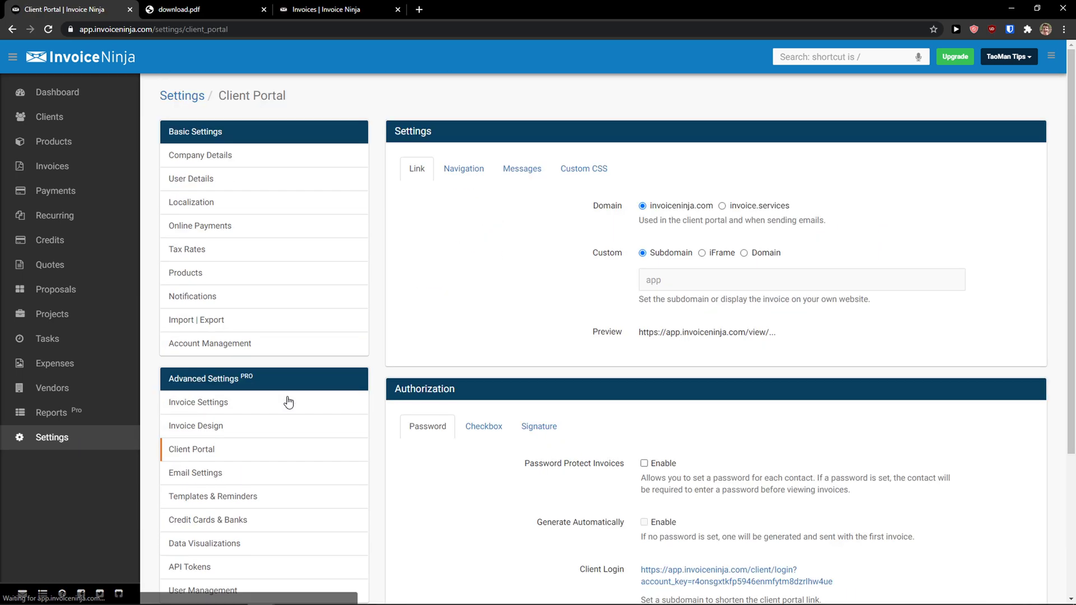
scroll(403, 420, down, 2)
scroll(405, 419, up, 2)
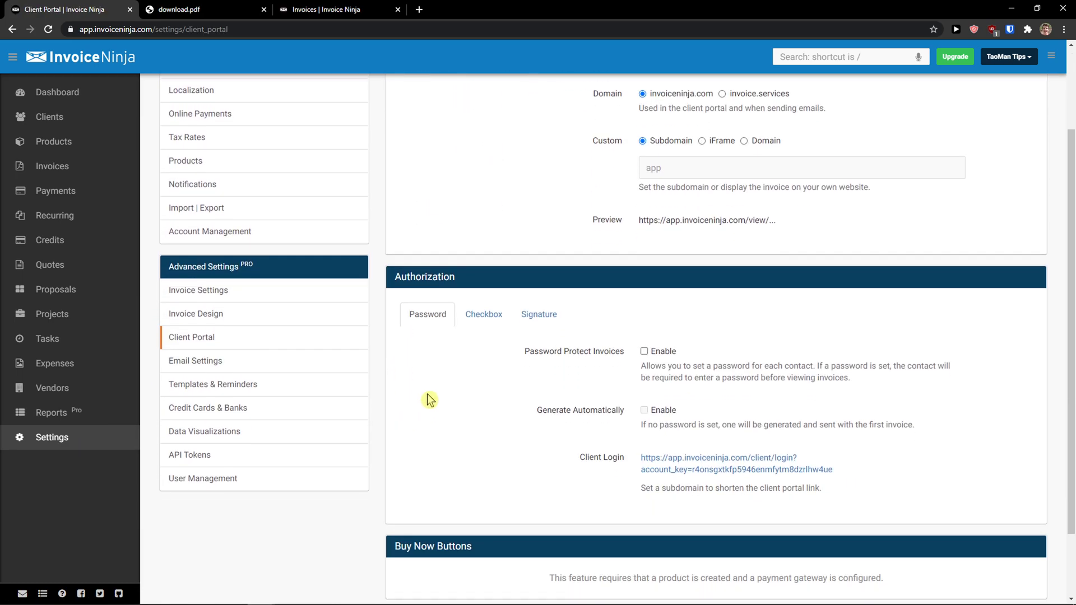
scroll(269, 429, down, 1)
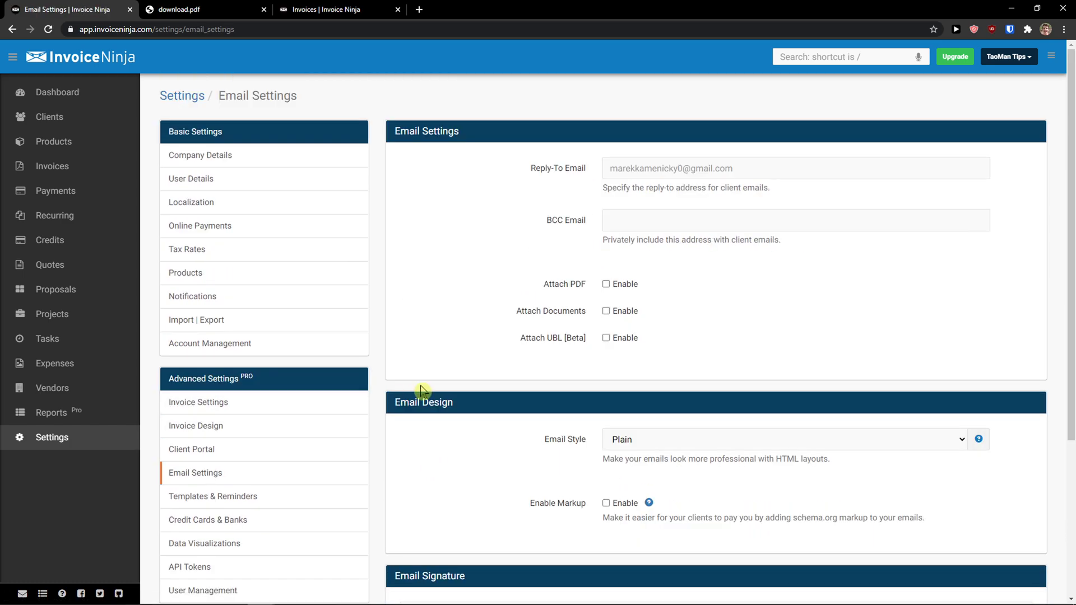
scroll(422, 391, down, 2)
click(284, 386)
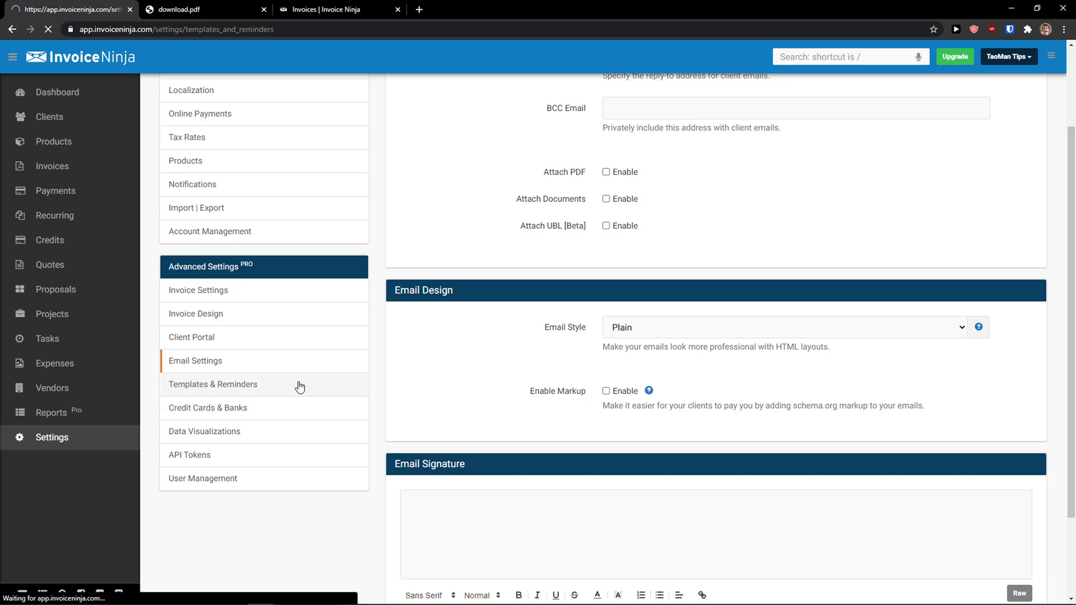
scroll(392, 418, down, 3)
scroll(530, 226, up, 3)
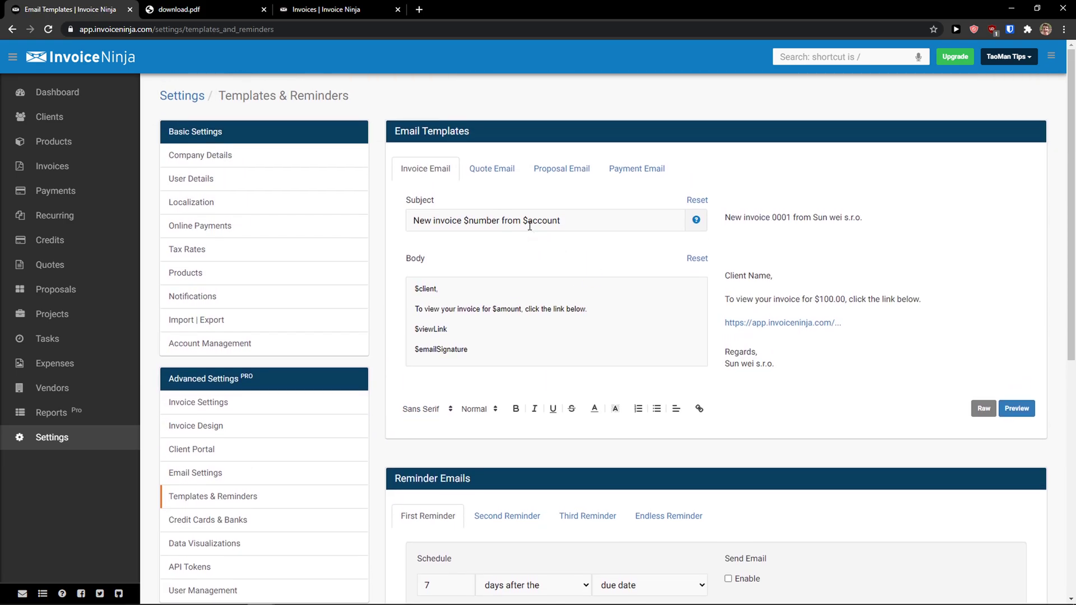
drag(578, 223, 389, 221)
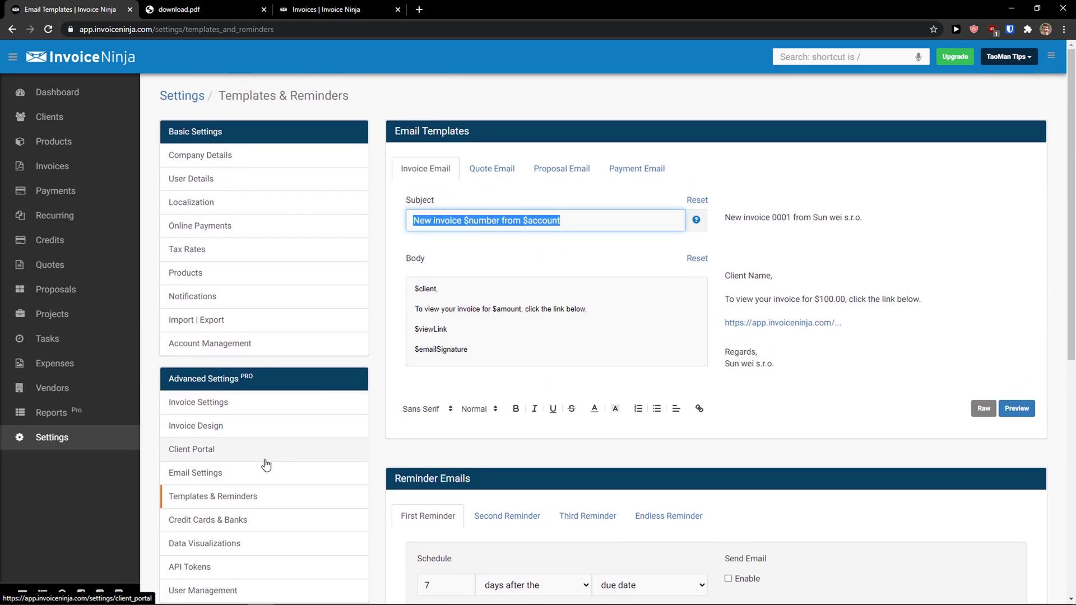
scroll(266, 466, down, 1)
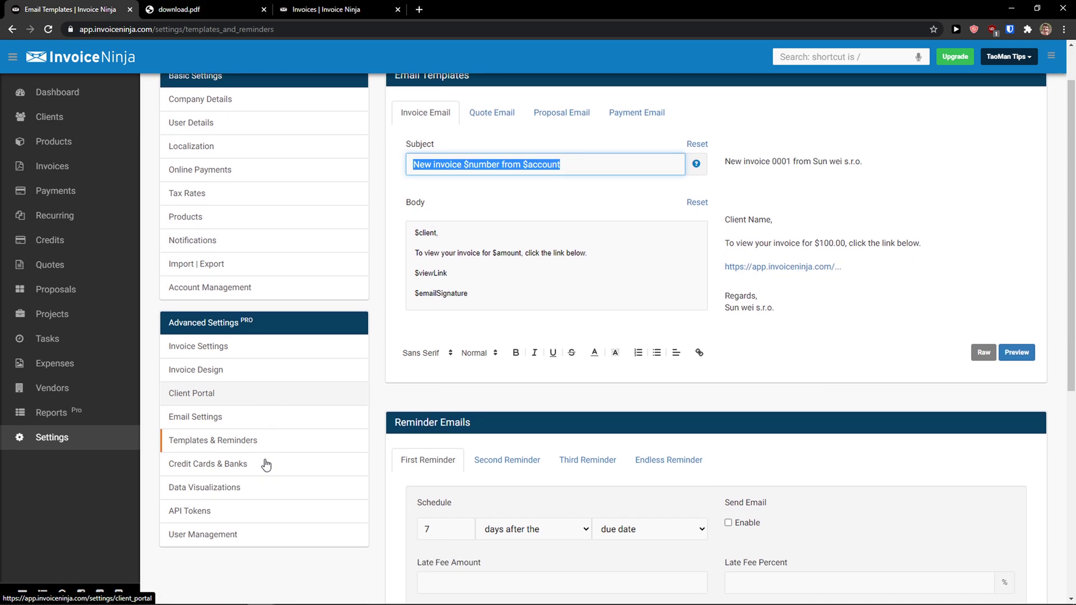
View the Credit Cards & Banks settings, then the Data Visualizations page for clients
click(263, 465)
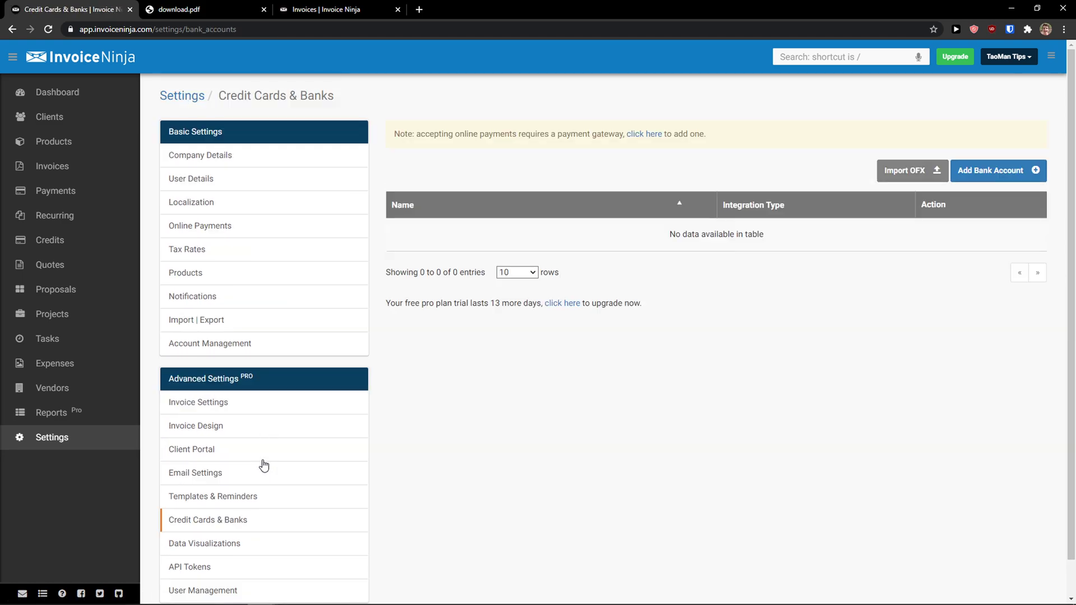
click(291, 503)
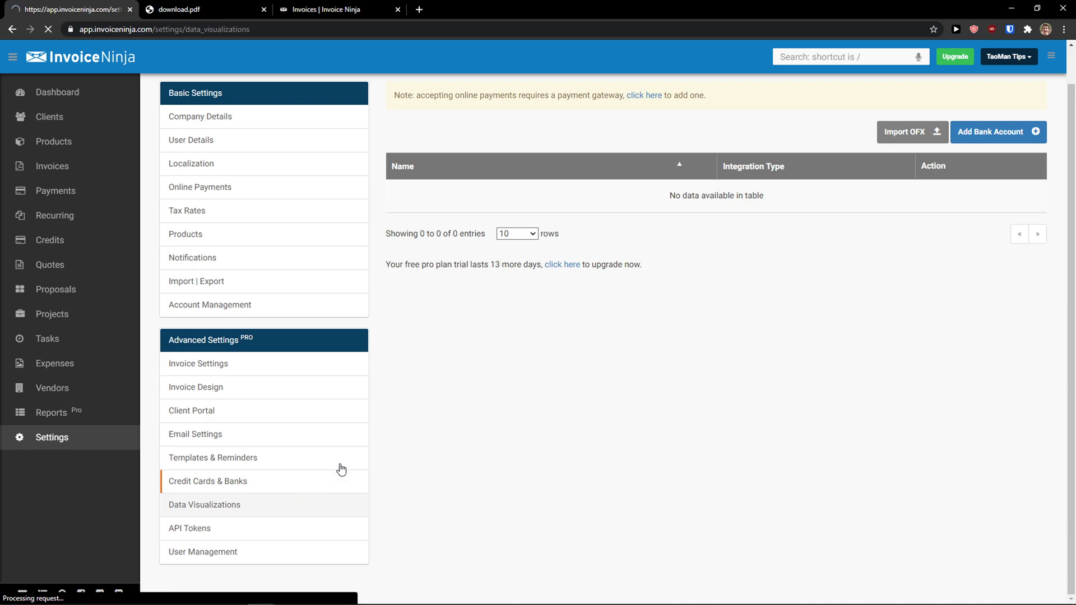
scroll(419, 436, down, 1)
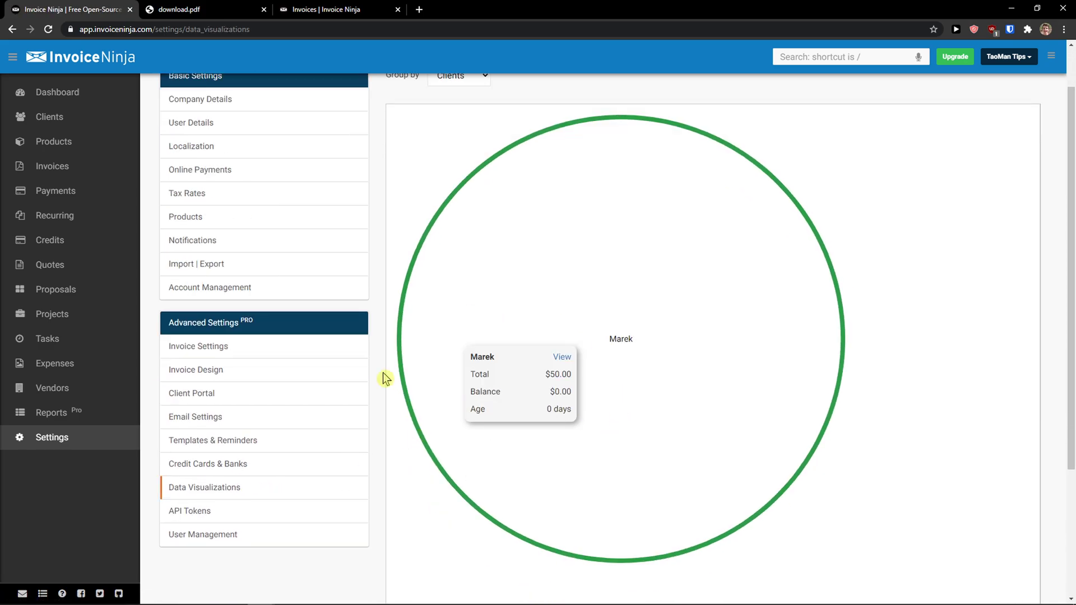
scroll(392, 375, up, 1)
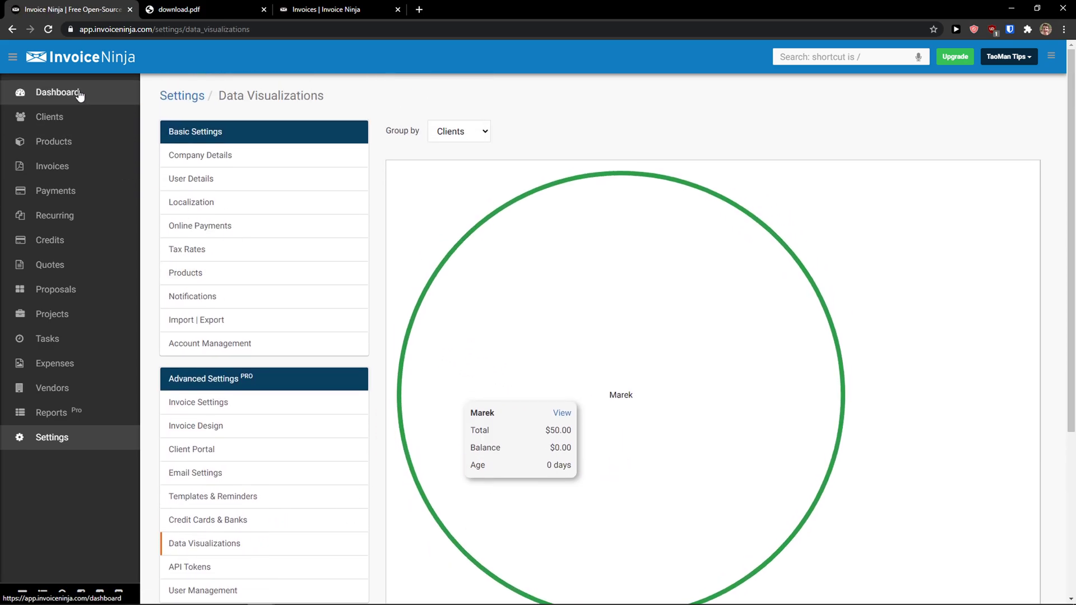
Review the dashboard's $50.00 revenue, $50.00 expenses, $0.00 outstanding and the Feb 2, 2021 chart spike
scroll(421, 309, down, 1)
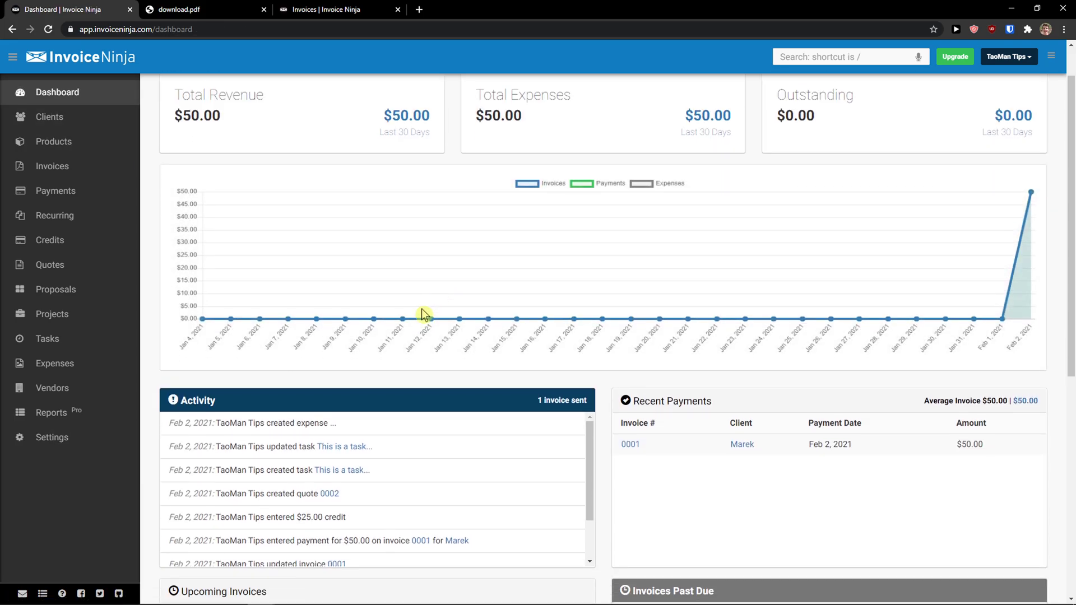
scroll(426, 315, up, 1)
scroll(367, 305, down, 3)
scroll(288, 326, down, 2)
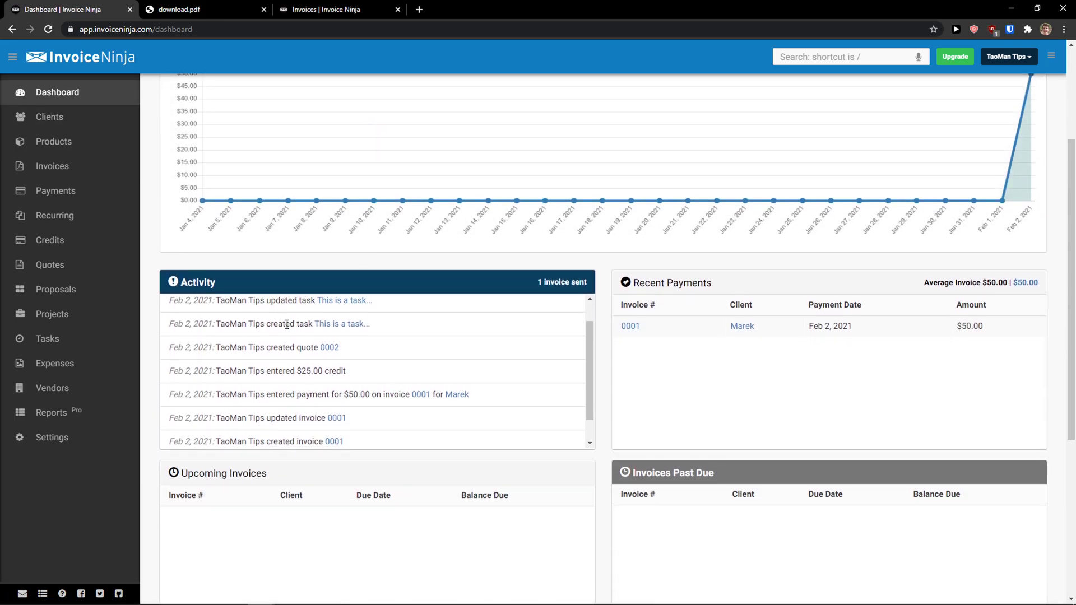
scroll(288, 331, up, 1)
scroll(745, 303, down, 5)
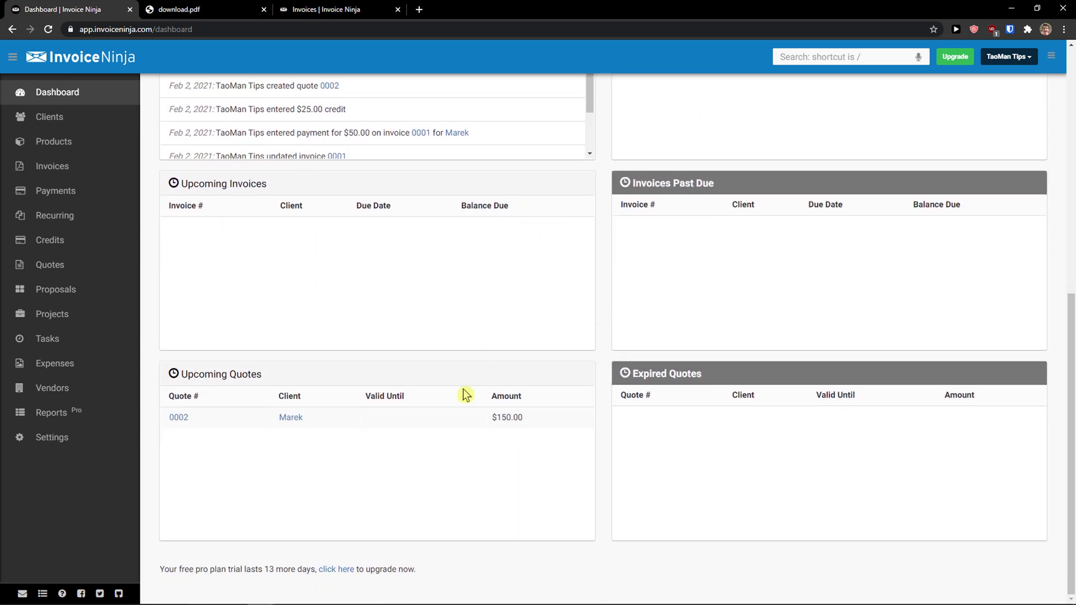
scroll(736, 431, up, 8)
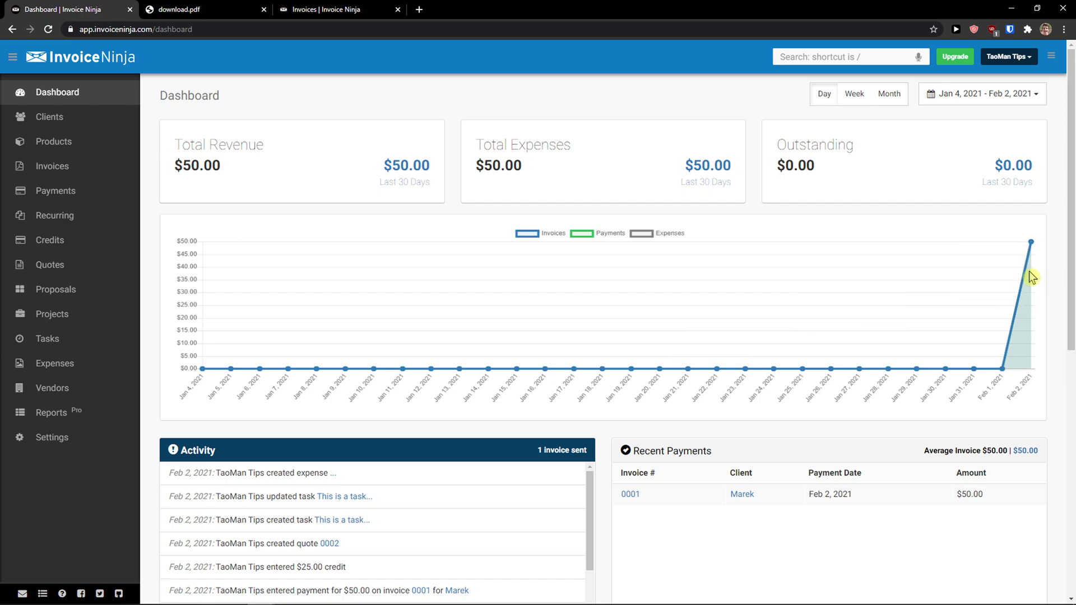
mouse_move(1031, 258)
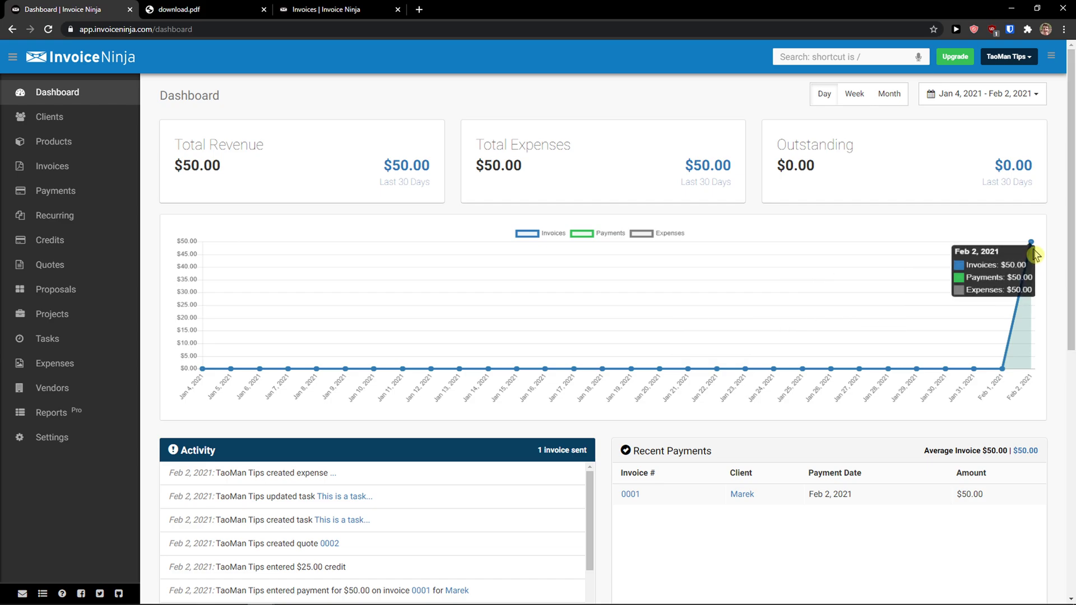